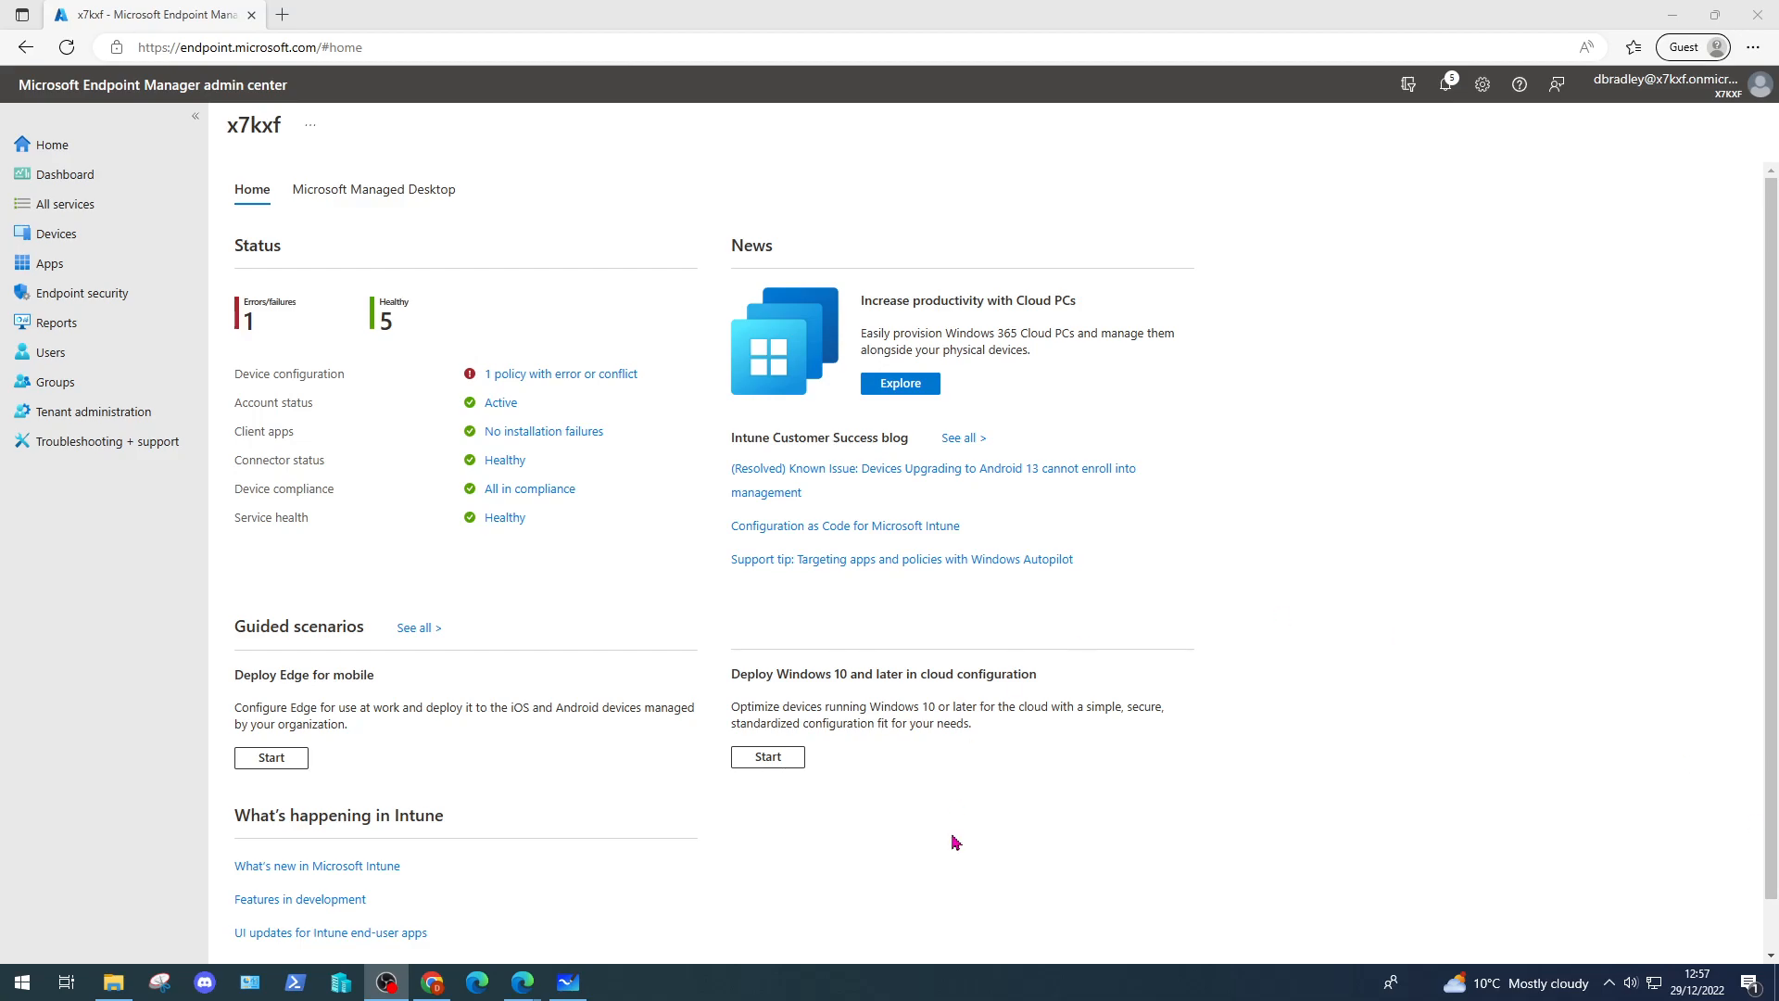
- Switch to Microsoft Whiteboard and sketch a purple person figure labelled "Admin" on the board's left half
left_click(583, 980)
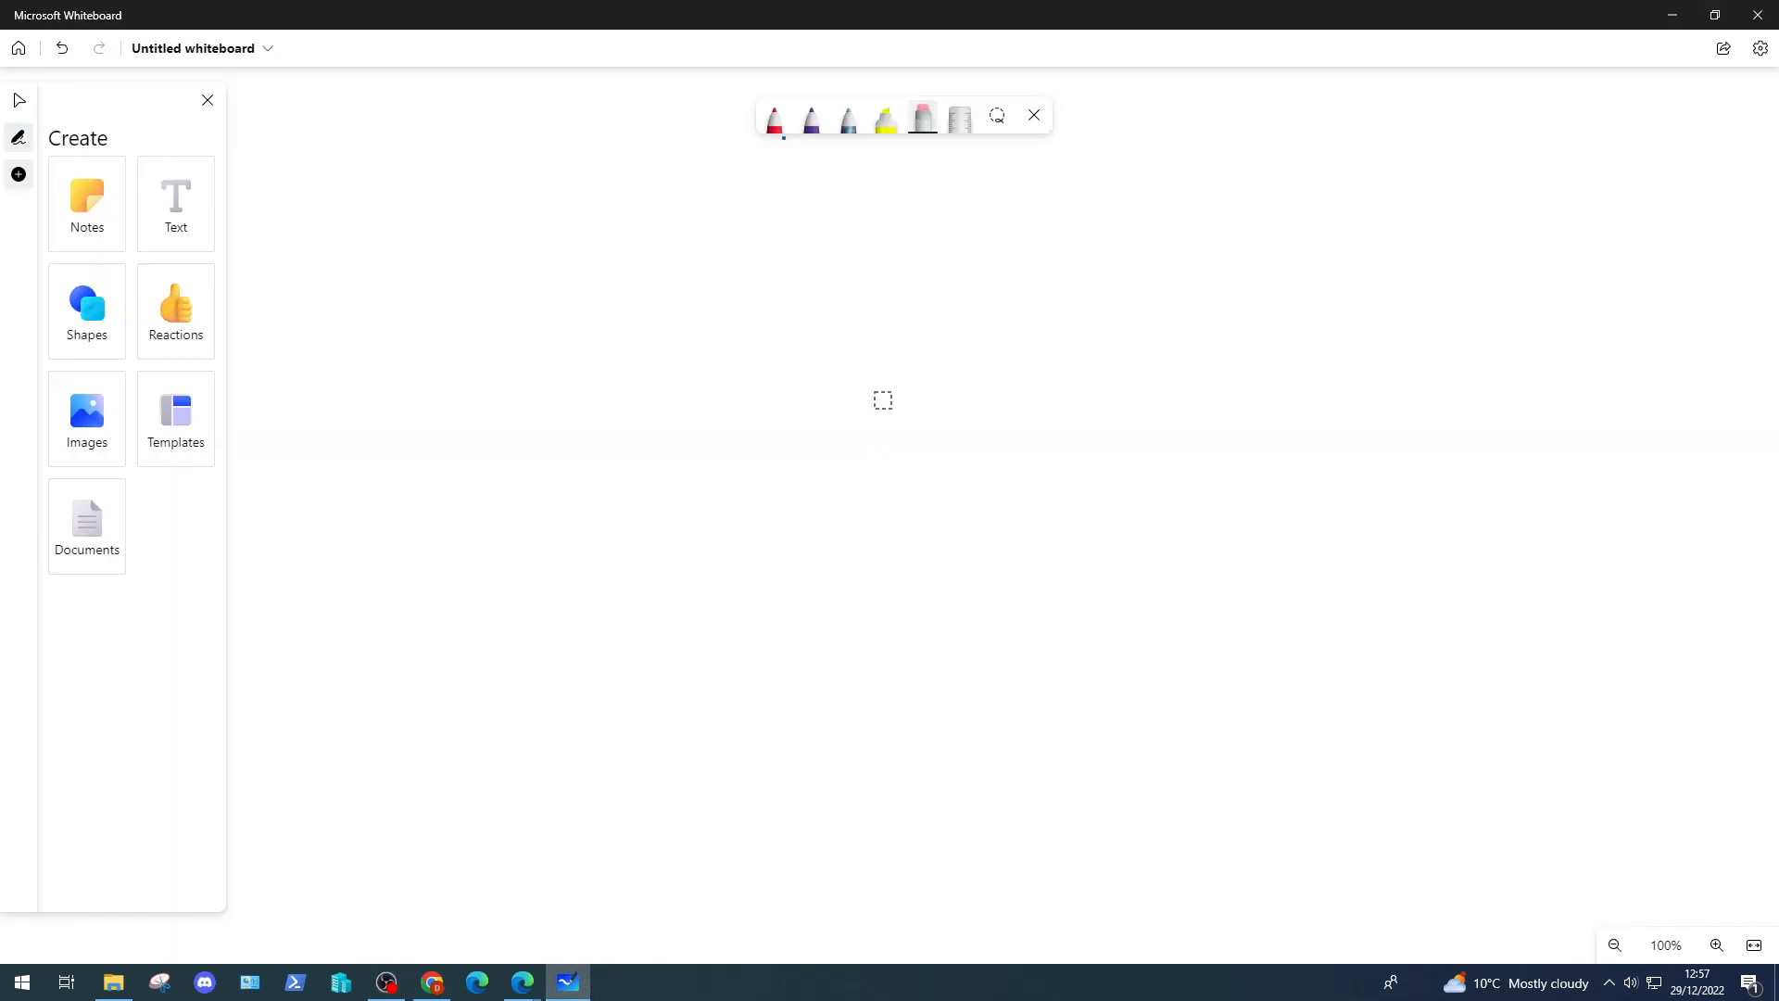
left_click(776, 126)
left_click(776, 126)
left_click(707, 322)
mouse_move(419, 409)
left_mouse_down()
mouse_move(396, 438)
mouse_move(441, 417)
mouse_move(423, 408)
left_mouse_up()
mouse_move(412, 468)
left_mouse_down()
mouse_move(364, 511)
mouse_move(493, 522)
left_mouse_up()
mouse_move(338, 618)
left_mouse_down()
mouse_move(396, 595)
mouse_move(405, 619)
left_mouse_up()
mouse_move(412, 568)
left_mouse_down()
mouse_move(418, 619)
mouse_move(484, 619)
left_mouse_up()
left_click(436, 594)
mouse_move(496, 594)
left_mouse_down()
mouse_move(498, 616)
mouse_move(532, 593)
mouse_move(553, 617)
left_mouse_up()
left_click(494, 574)
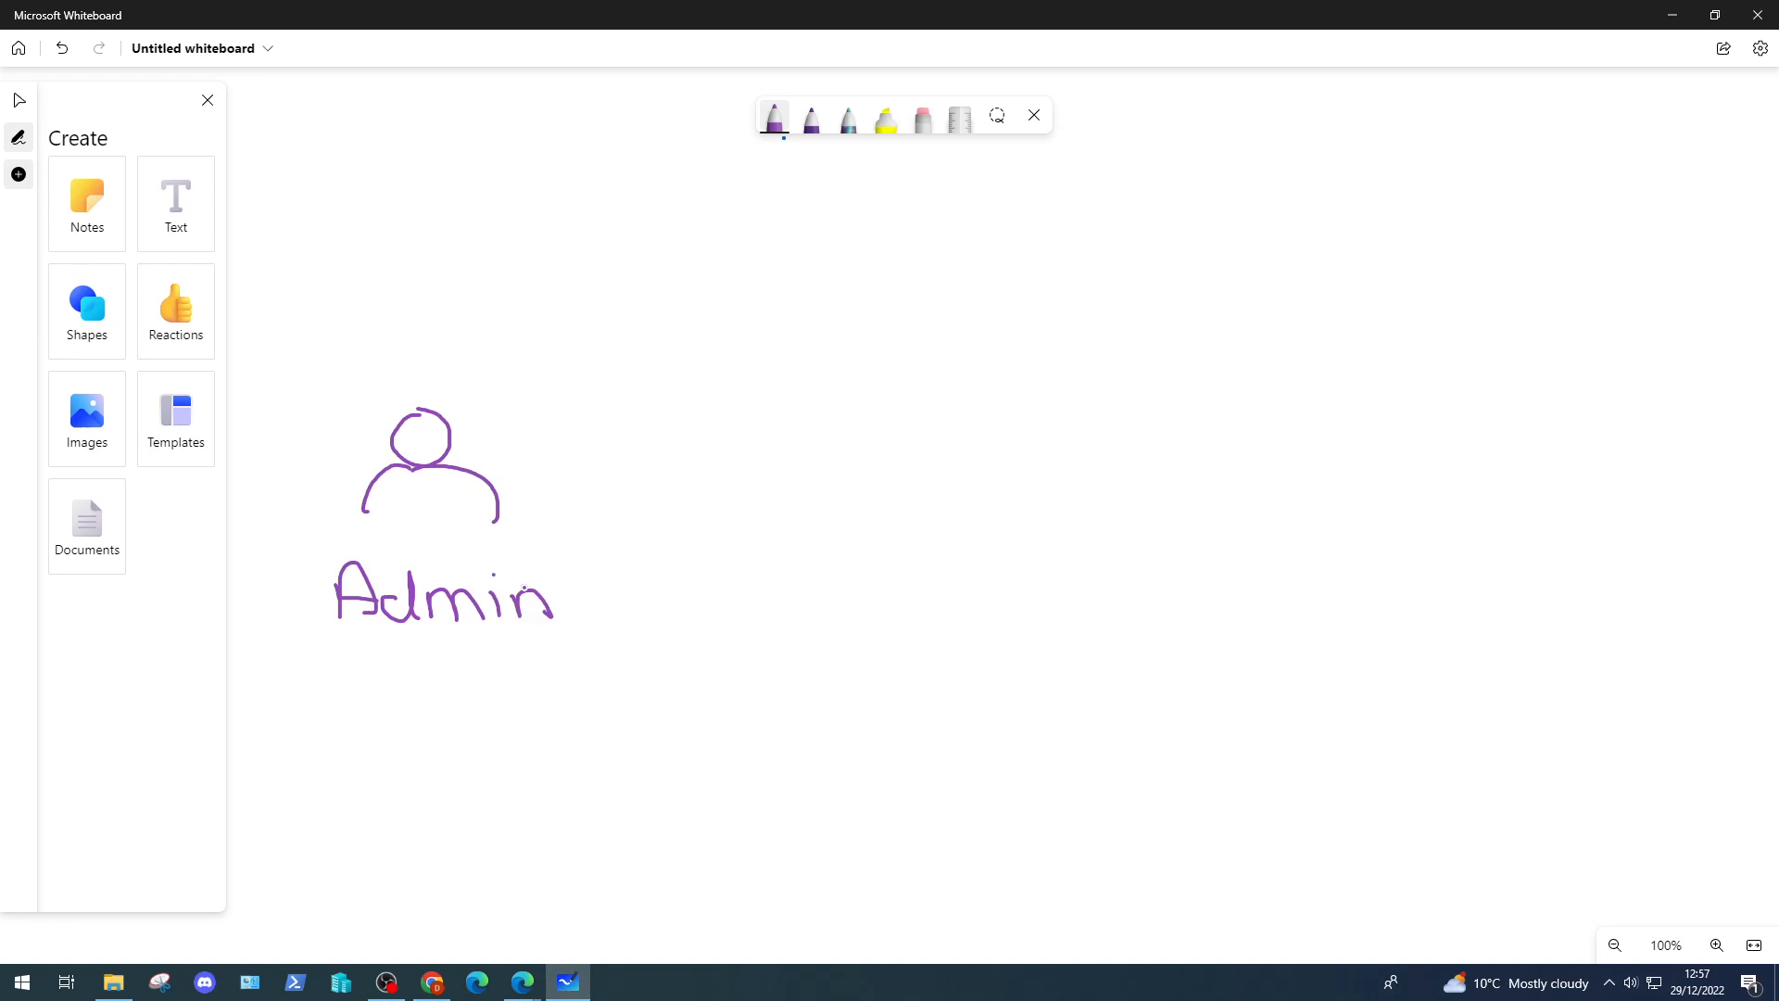
- Draw a blue person figure labelled "Engineers" on the right half of the board
left_click(778, 118)
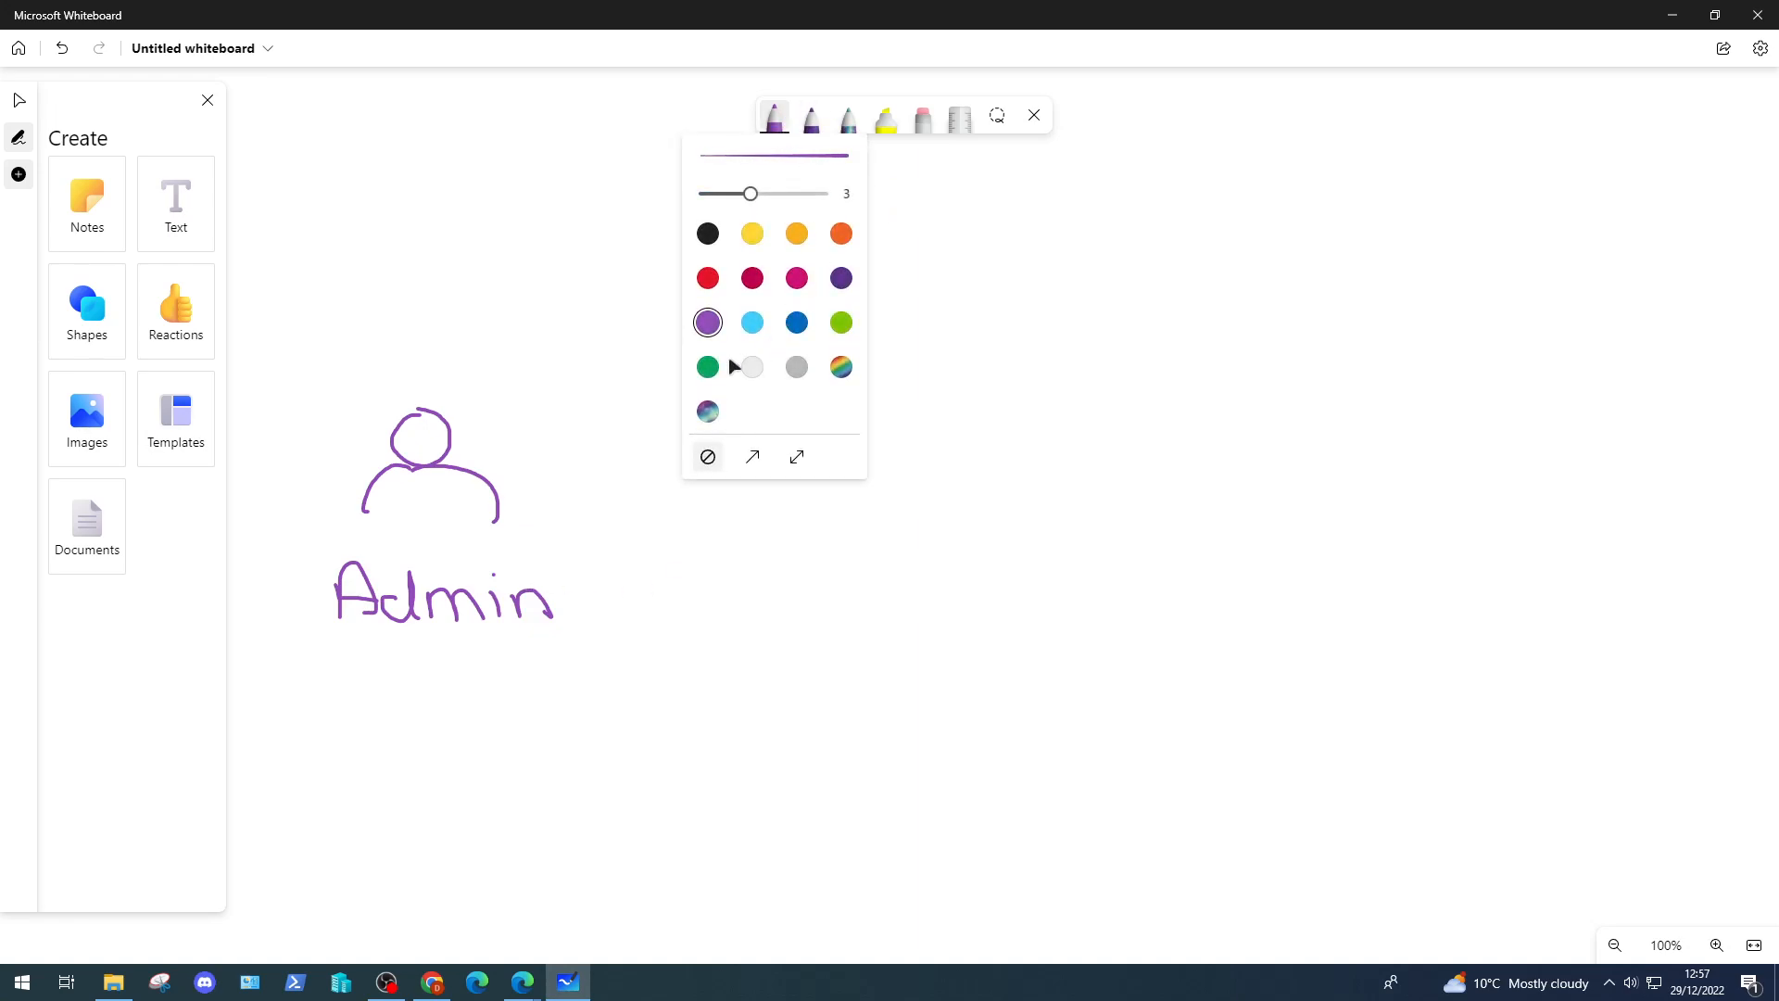
left_click(797, 323)
mouse_move(1254, 460)
left_mouse_down()
mouse_move(1225, 500)
mouse_move(1184, 509)
mouse_move(1163, 561)
left_mouse_up()
left_click_drag(1234, 501, 1291, 571)
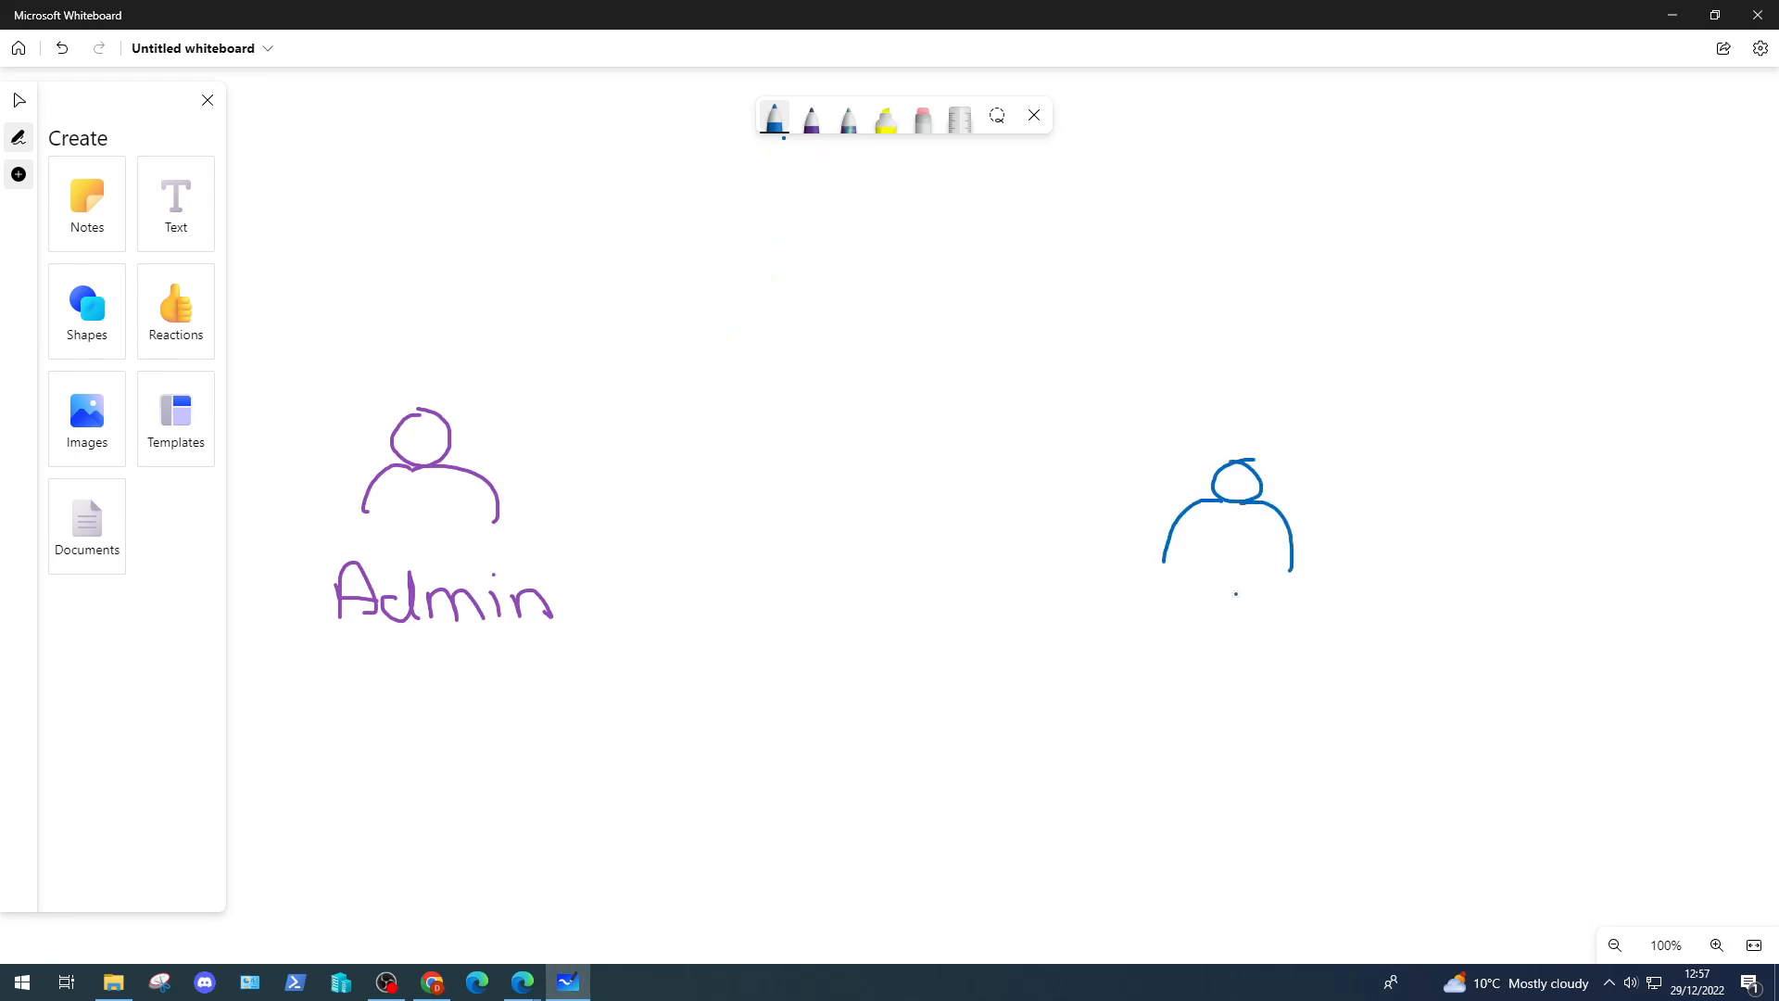
mouse_move(1159, 609)
left_mouse_down()
mouse_move(1162, 655)
mouse_move(1160, 633)
left_mouse_up()
mouse_move(1162, 659)
left_mouse_down()
mouse_move(1175, 629)
mouse_move(1190, 660)
mouse_move(1216, 657)
mouse_move(1217, 633)
mouse_move(1188, 678)
mouse_move(1239, 660)
left_mouse_up()
mouse_move(1256, 636)
left_mouse_down()
mouse_move(1256, 659)
mouse_move(1363, 663)
mouse_move(1387, 633)
mouse_move(1396, 659)
left_mouse_up()
left_click(1279, 622)
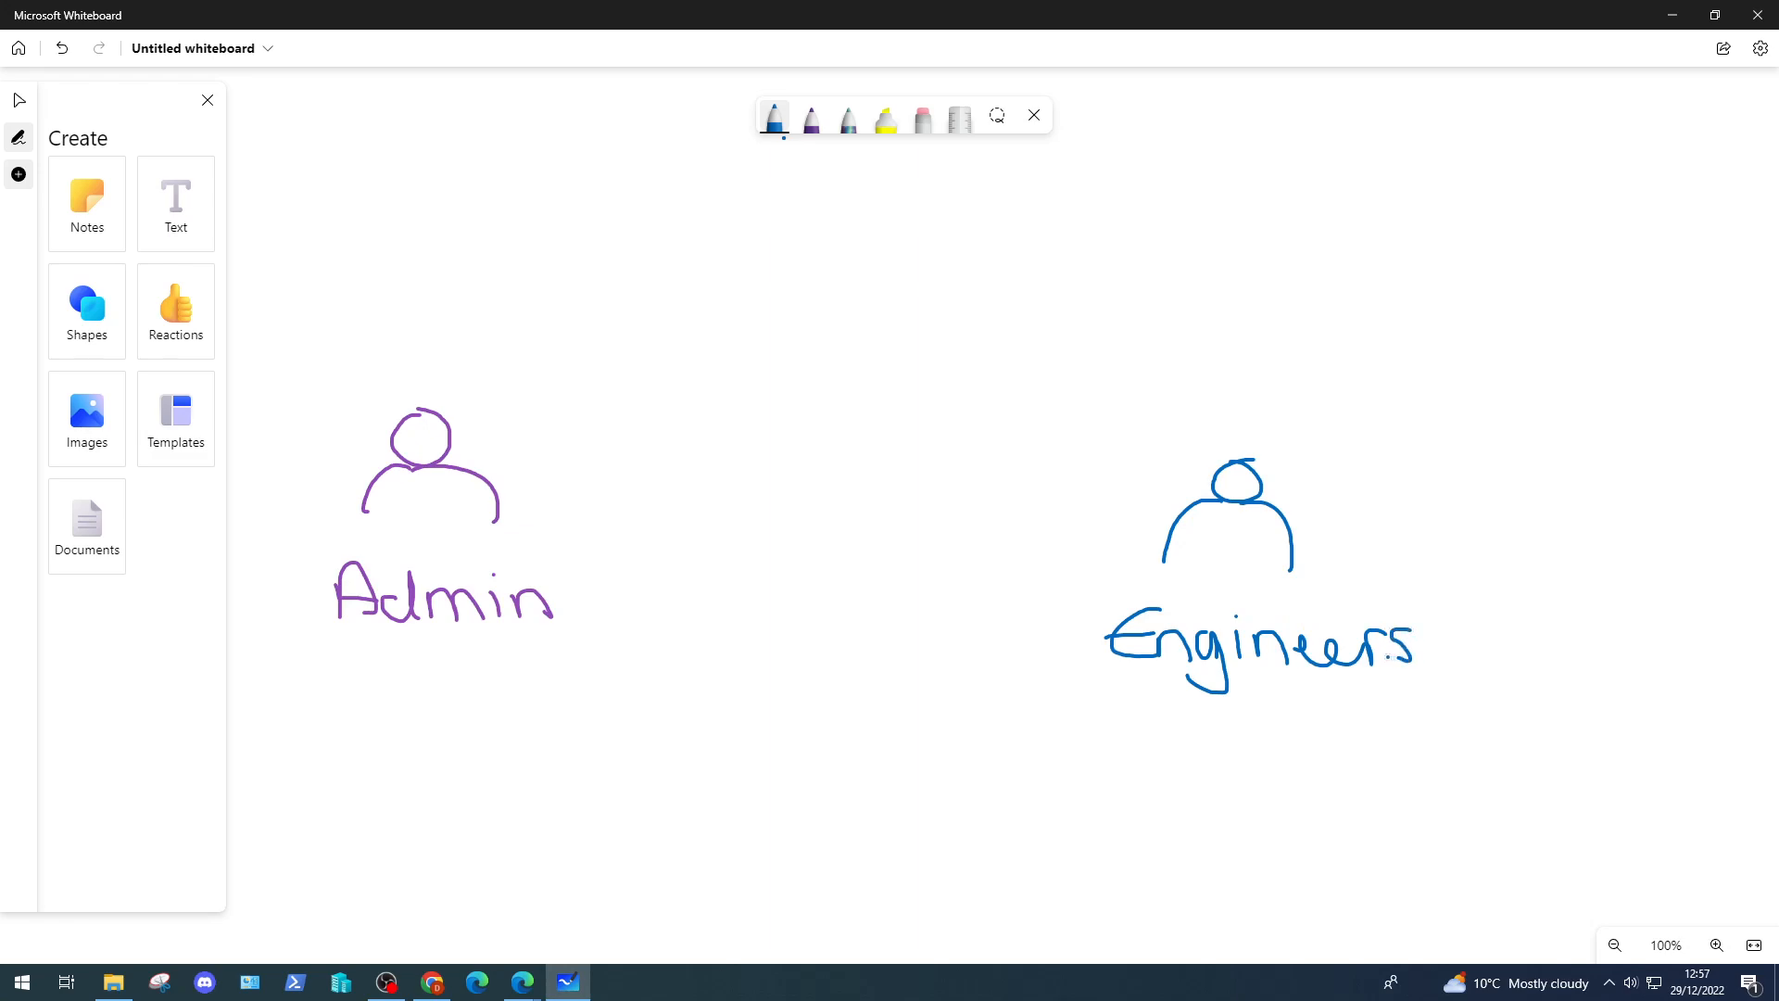
- Write "+App 1" in blue above the Engineers figure
mouse_move(1158, 377)
left_mouse_down()
mouse_move(1168, 435)
mouse_move(1206, 408)
mouse_move(1271, 448)
mouse_move(1299, 415)
mouse_move(1321, 449)
left_mouse_up()
mouse_move(1308, 387)
left_mouse_down()
mouse_move(1338, 417)
mouse_move(1372, 407)
left_mouse_up()
left_click_drag(1225, 418, 1253, 413)
- Draw an orange curved arrow from "+App 1" over to the Admin figure, labelled "REQ" with a few squiggly text lines
left_click(775, 117)
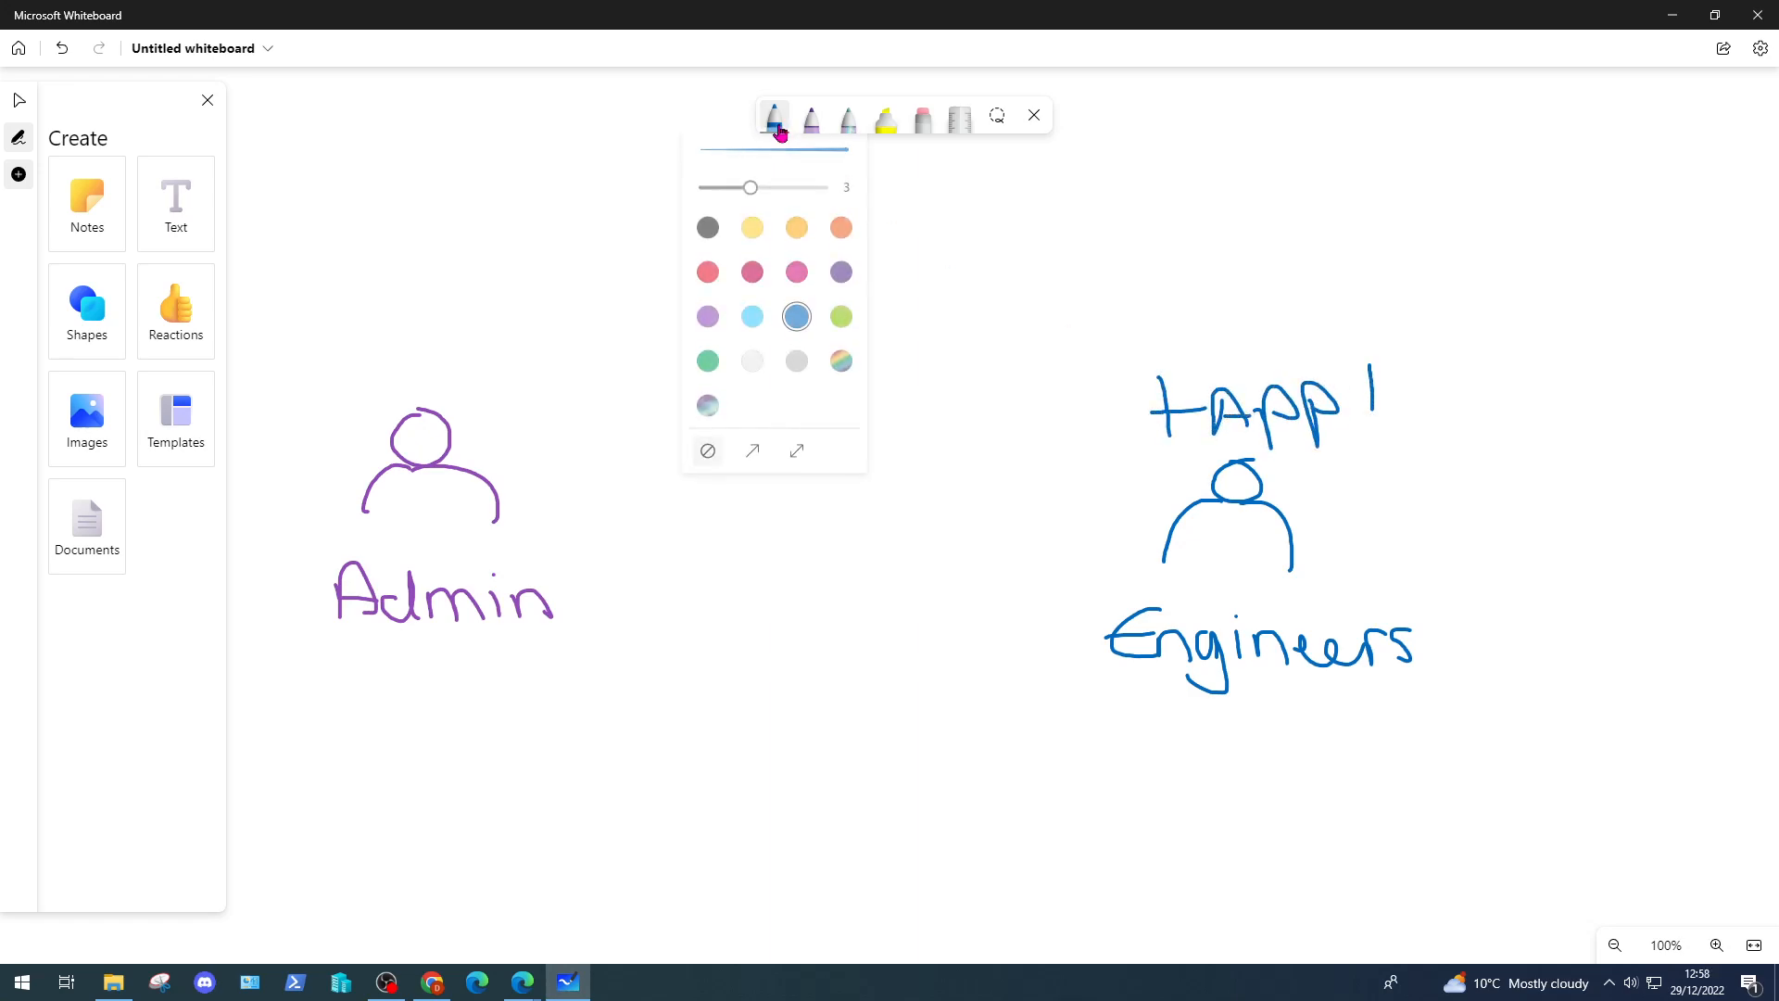
left_click(844, 281)
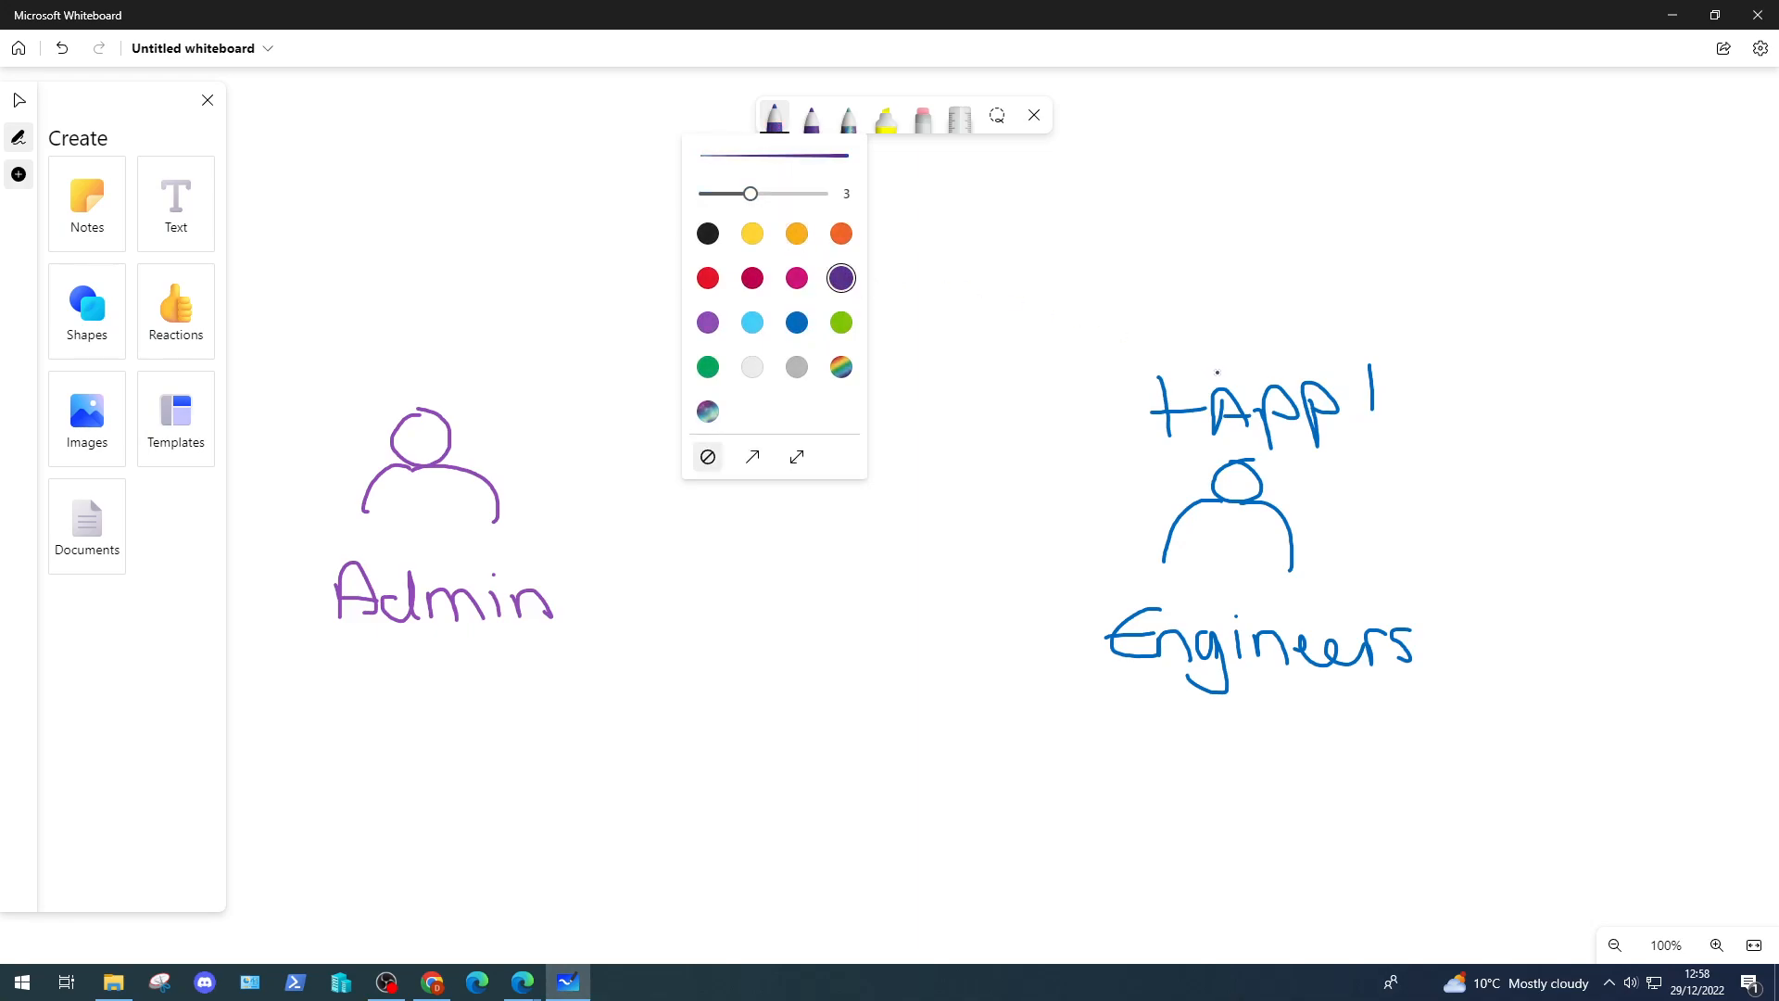
left_click(841, 234)
mouse_move(1218, 371)
left_mouse_down()
mouse_move(1199, 341)
mouse_move(893, 223)
mouse_move(584, 236)
mouse_move(482, 300)
mouse_move(542, 303)
left_mouse_up()
mouse_move(539, 236)
left_mouse_down()
mouse_move(535, 214)
mouse_move(570, 234)
left_mouse_up()
mouse_move(599, 192)
left_mouse_down()
mouse_move(584, 220)
mouse_move(622, 218)
left_mouse_up()
mouse_move(653, 196)
left_mouse_down()
mouse_move(690, 223)
mouse_move(681, 203)
mouse_move(751, 172)
mouse_move(787, 197)
left_mouse_up()
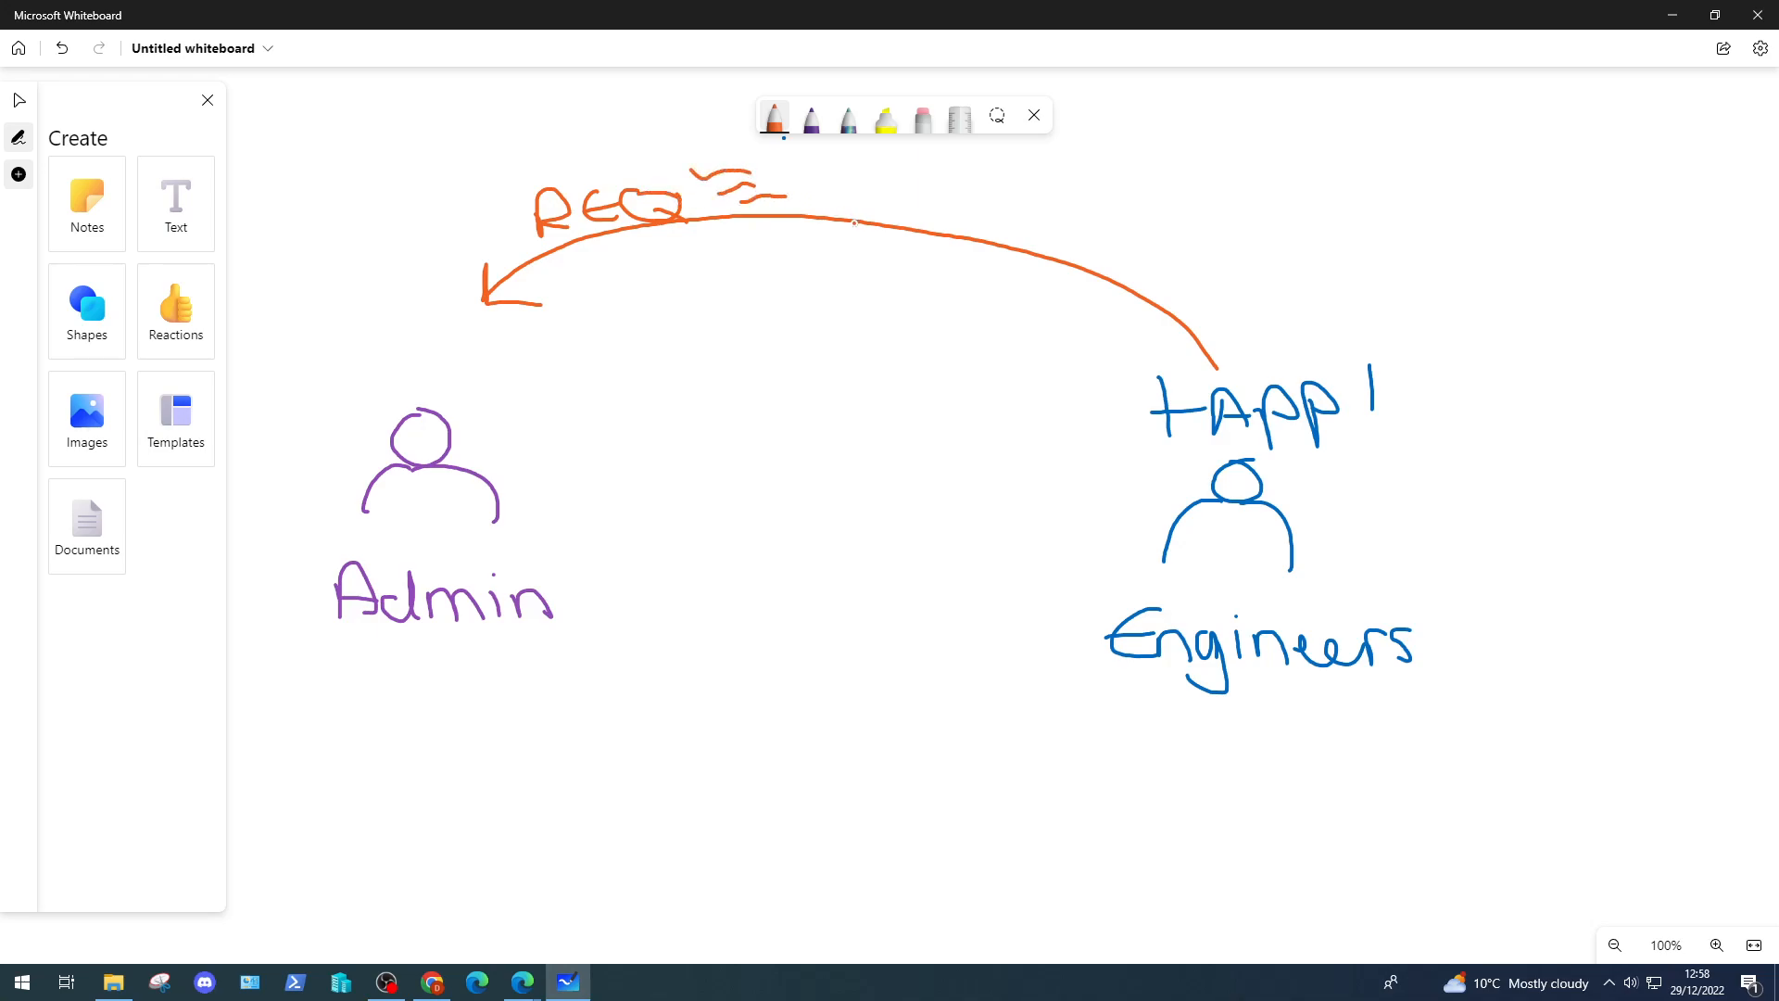
- Draw a green tick and a red cross side by side above the Admin figure
left_click(773, 117)
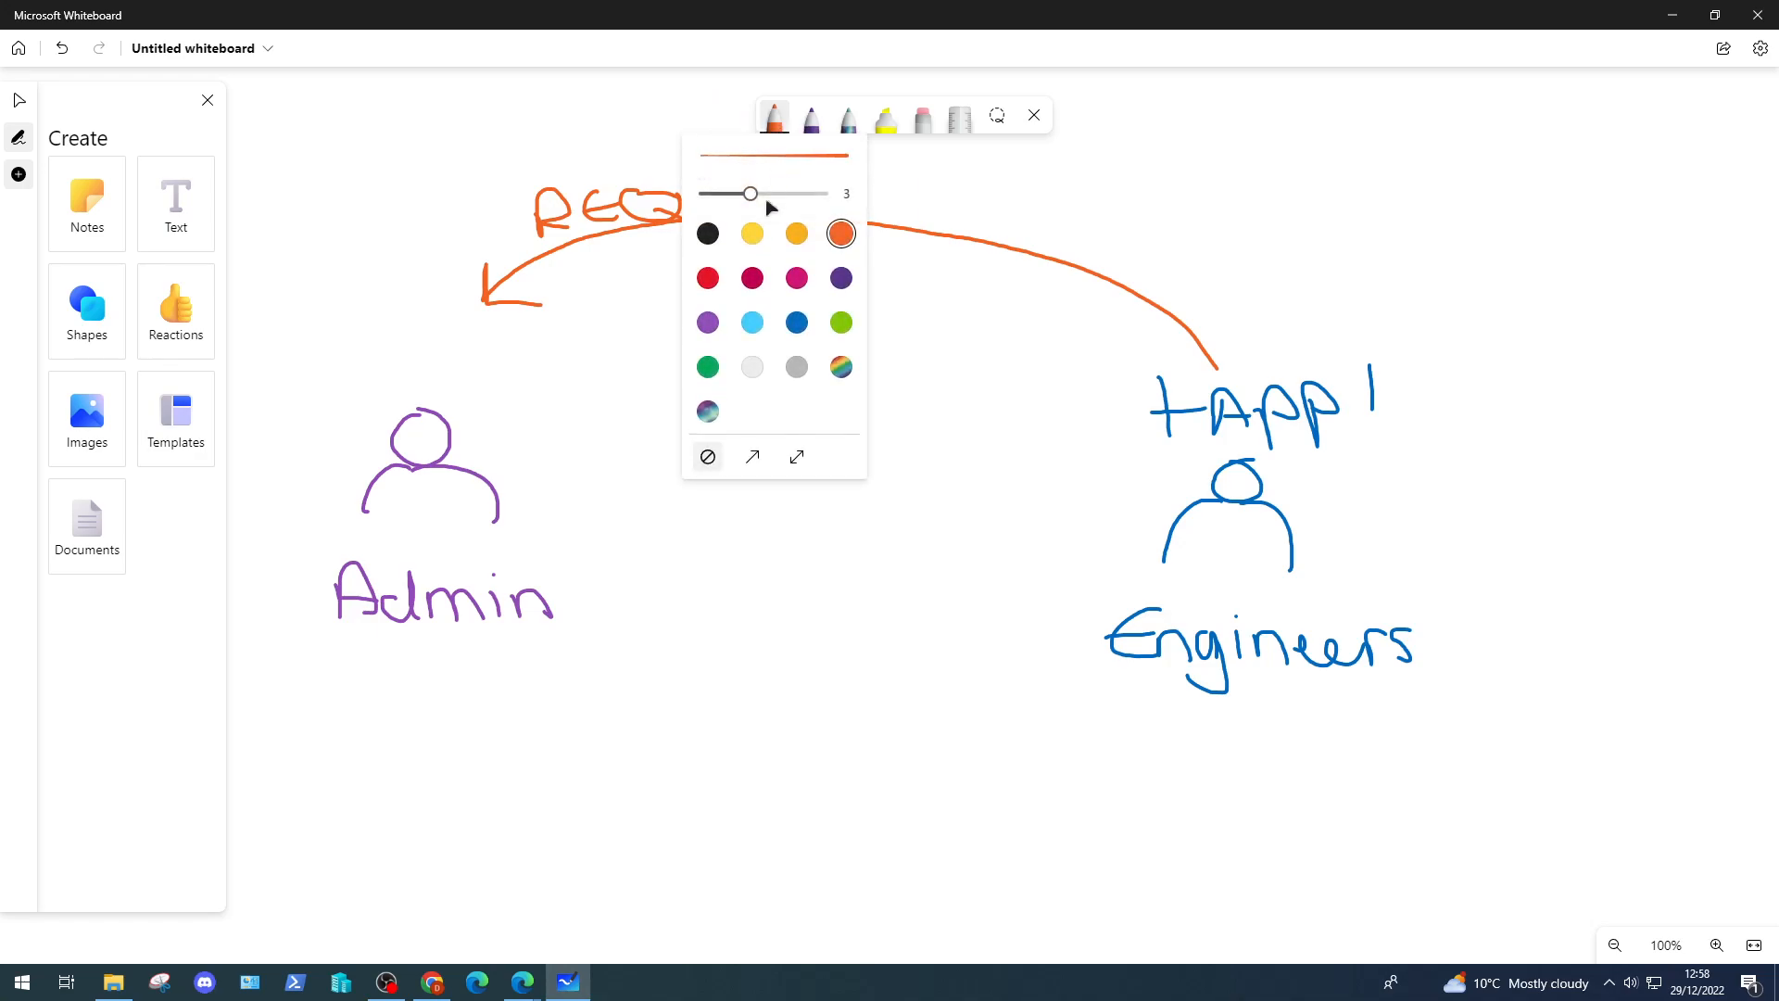
left_click(708, 367)
mouse_move(438, 382)
left_mouse_down()
mouse_move(505, 341)
mouse_move(584, 402)
left_mouse_up()
left_click(772, 123)
left_click(708, 278)
left_click_drag(583, 362, 538, 400)
- Draw a green curved arrow from the Admin tick to the Engineers figure, ending with a green tick and short note lines
left_click(774, 117)
left_click(708, 367)
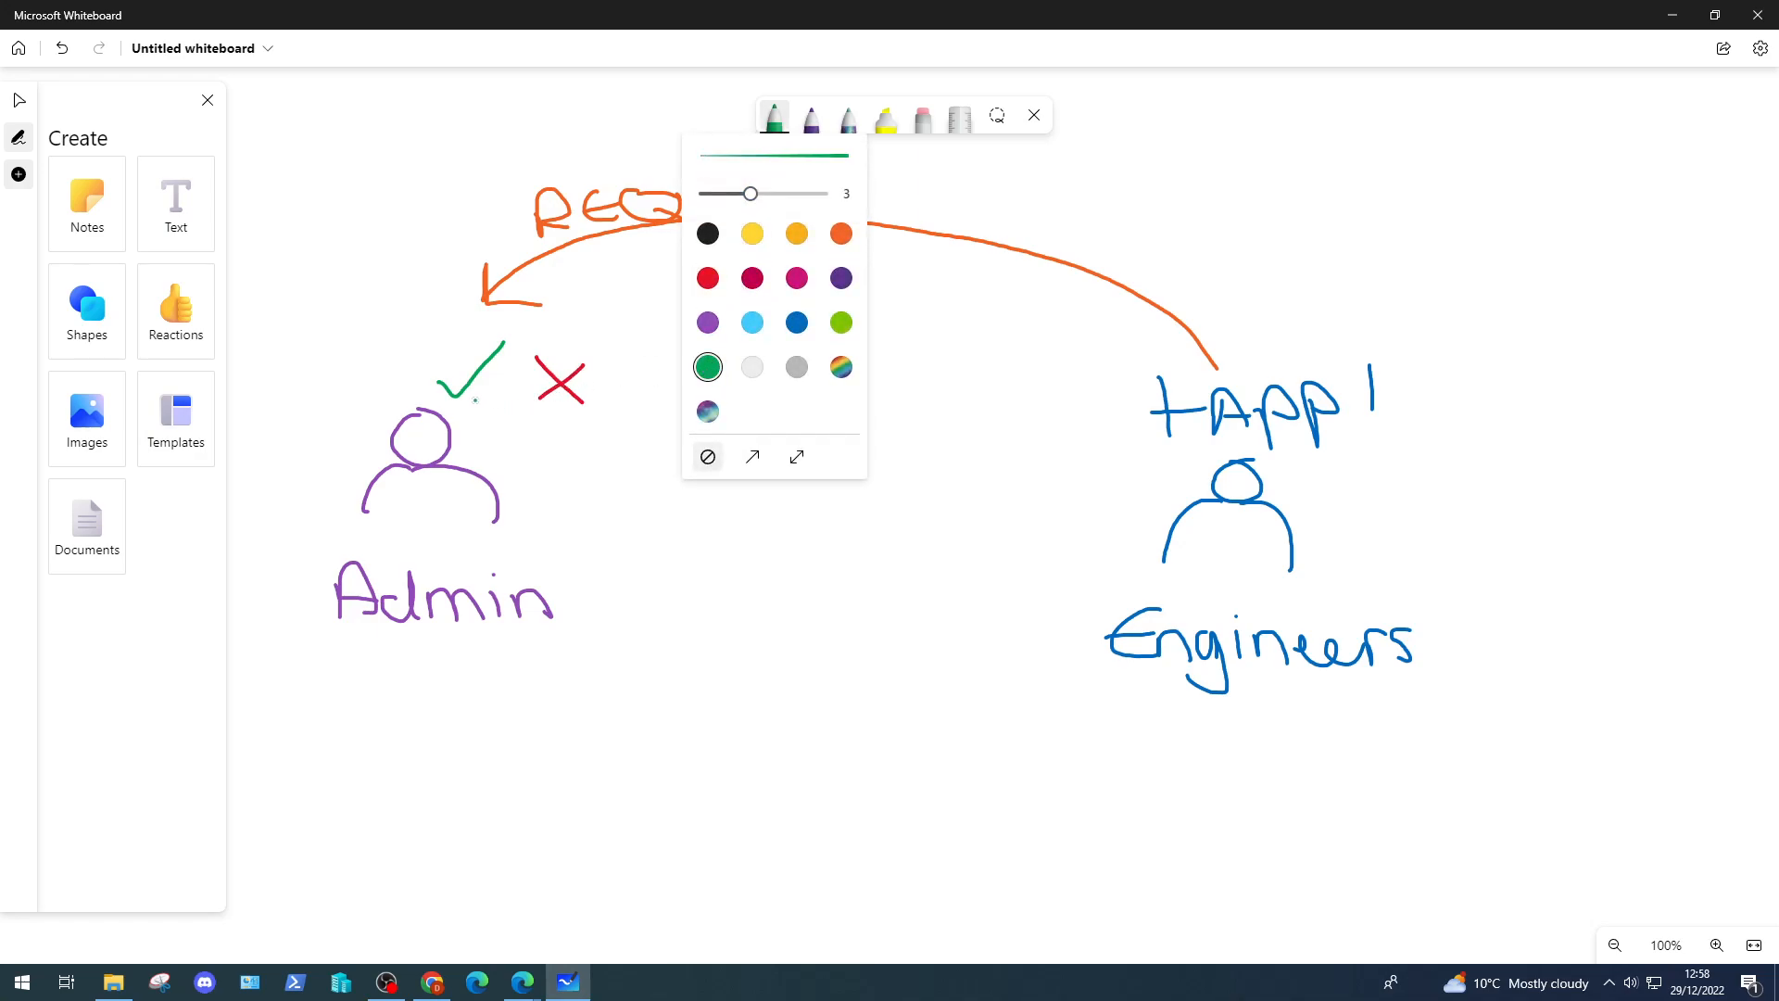
mouse_move(473, 401)
left_mouse_down()
mouse_move(659, 587)
mouse_move(992, 556)
mouse_move(993, 533)
mouse_move(1048, 530)
mouse_move(1047, 561)
left_mouse_up()
mouse_move(1035, 492)
left_mouse_down()
mouse_move(1110, 444)
mouse_move(1152, 458)
left_mouse_up()
left_click_drag(1138, 478, 1154, 480)
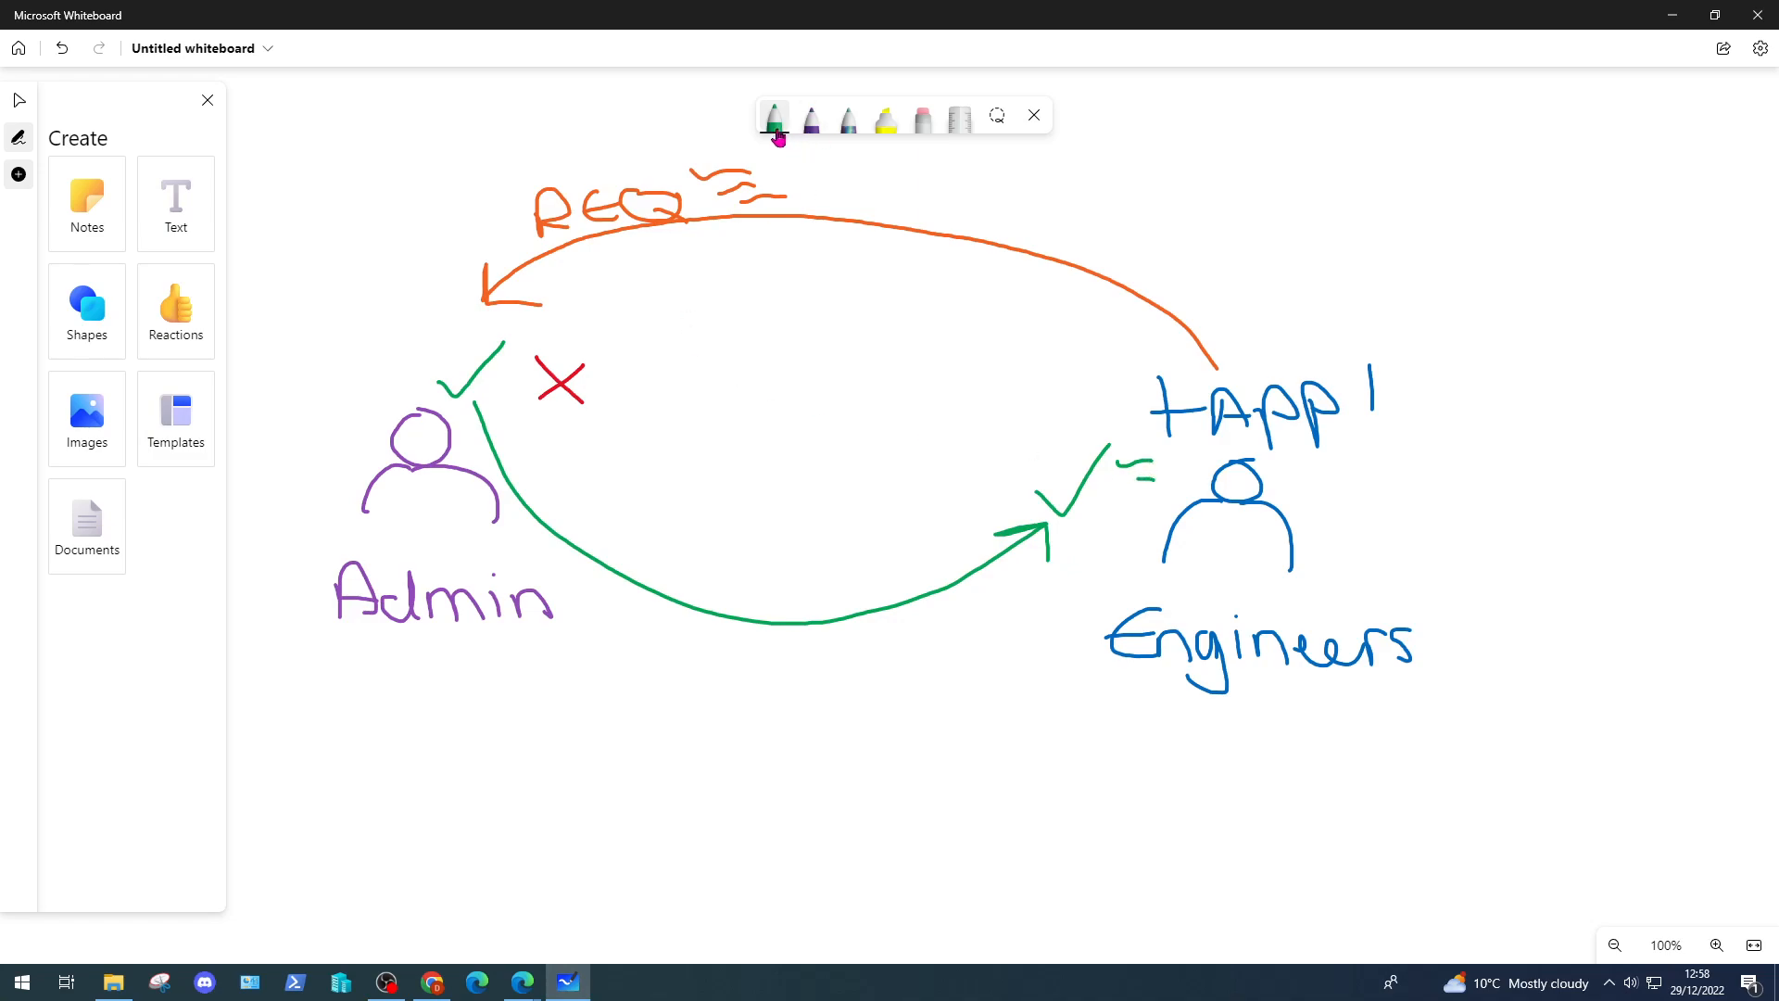
- Draw a red curved arrow from the Admin cross to the Engineers figure, ending with a red cross and short note lines
left_click(775, 121)
left_click(708, 279)
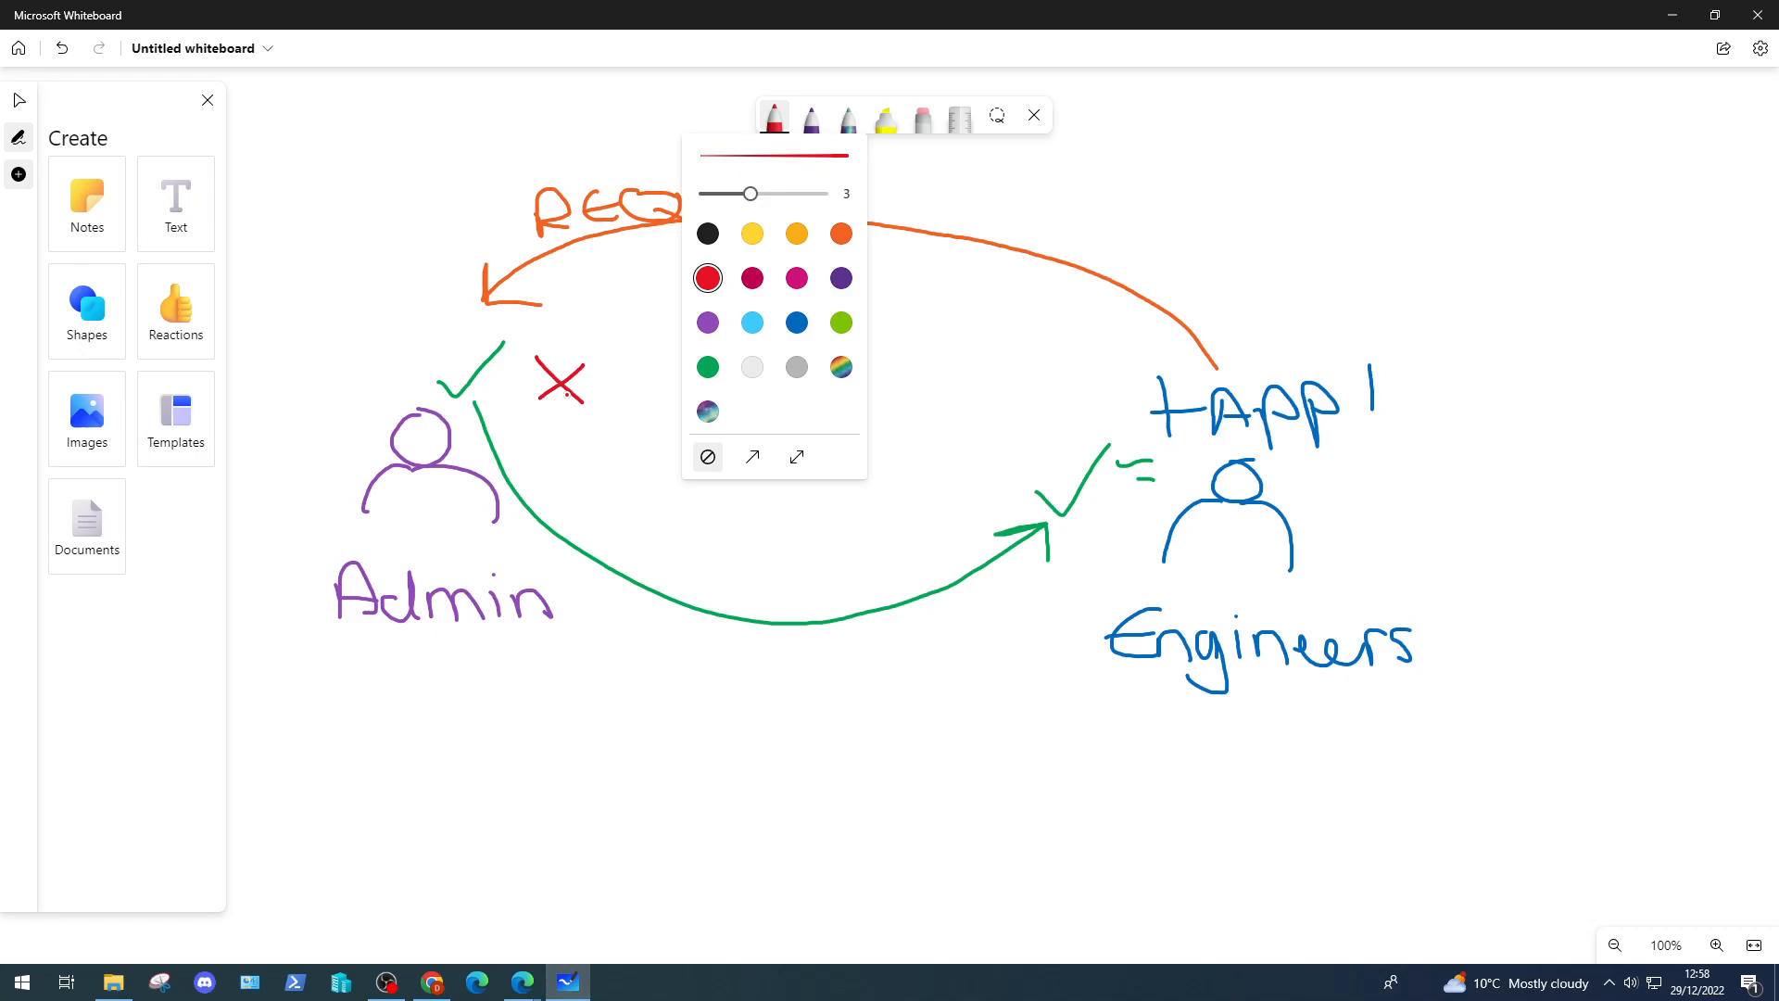
left_click(563, 392)
mouse_move(561, 393)
left_mouse_down()
mouse_move(917, 505)
mouse_move(1037, 433)
left_mouse_up()
mouse_move(993, 446)
left_mouse_down()
mouse_move(1024, 437)
mouse_move(1040, 464)
left_mouse_up()
left_click_drag(1039, 402, 1059, 422)
mouse_move(1070, 397)
left_mouse_down()
mouse_move(1046, 424)
mouse_move(1112, 378)
left_mouse_up()
left_click_drag(1085, 399, 1122, 416)
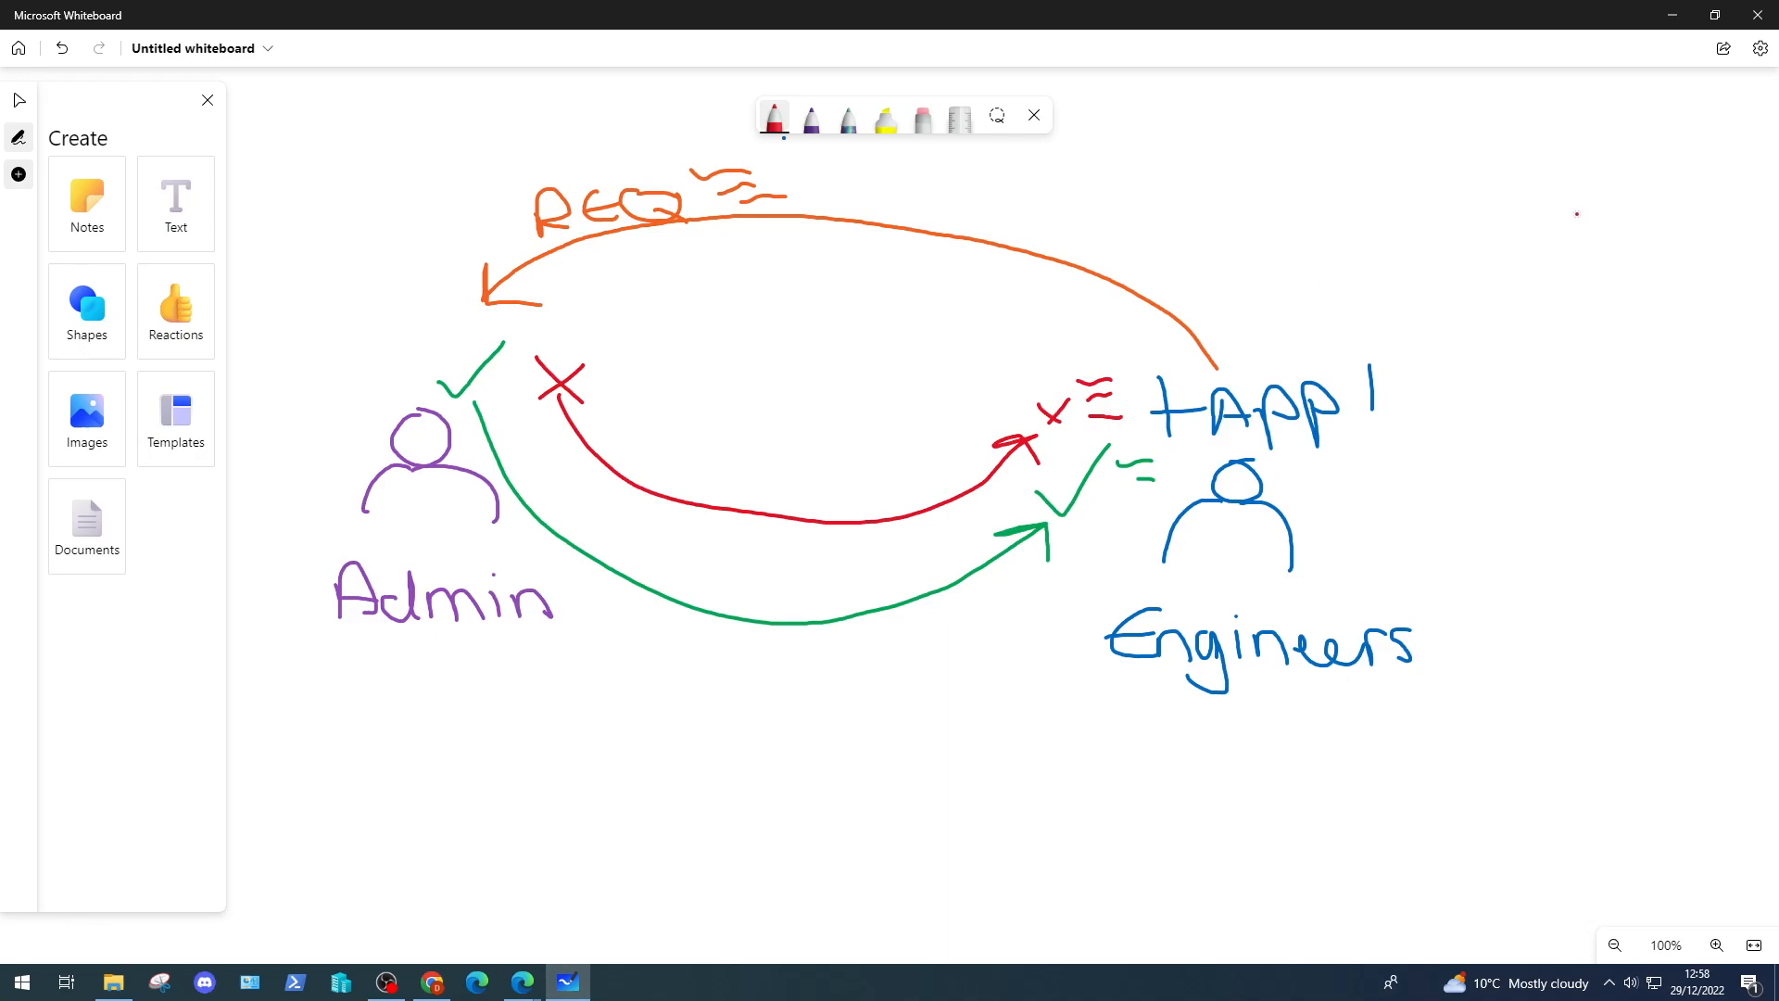
- Switch back to the Microsoft Endpoint Manager admin center and open the Multi Admin Approval access policies under tenant administration
left_click(1672, 15)
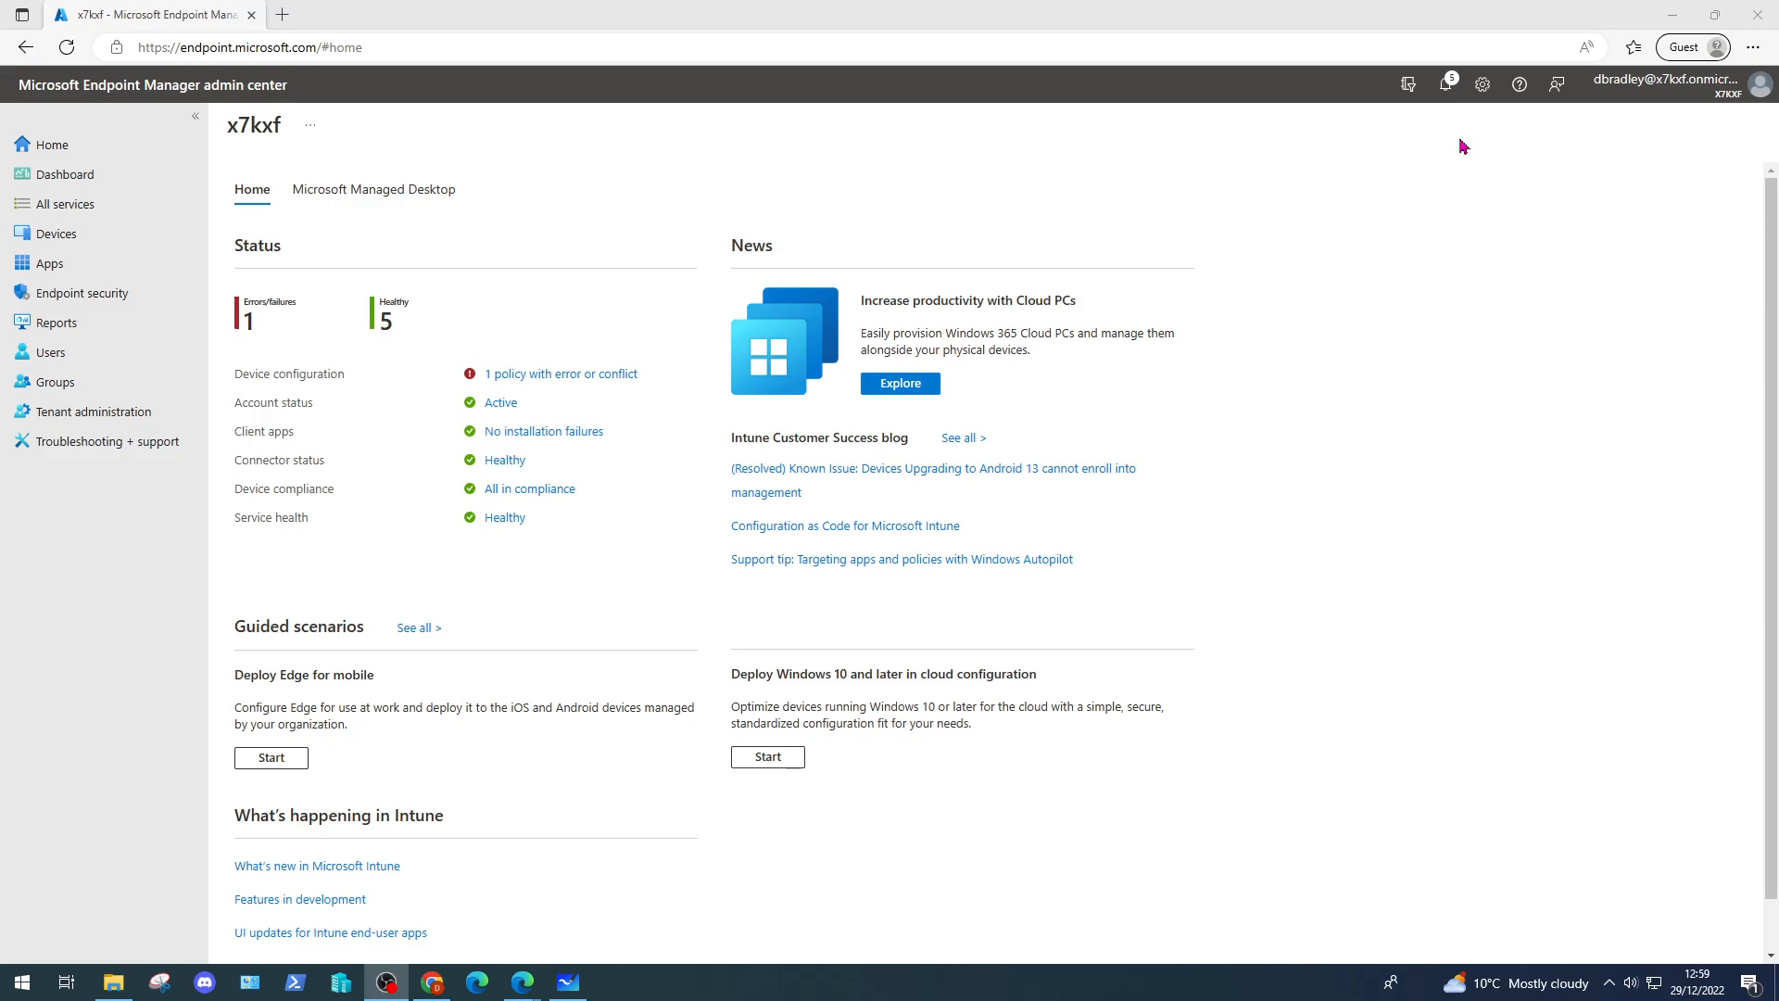
left_click(79, 415)
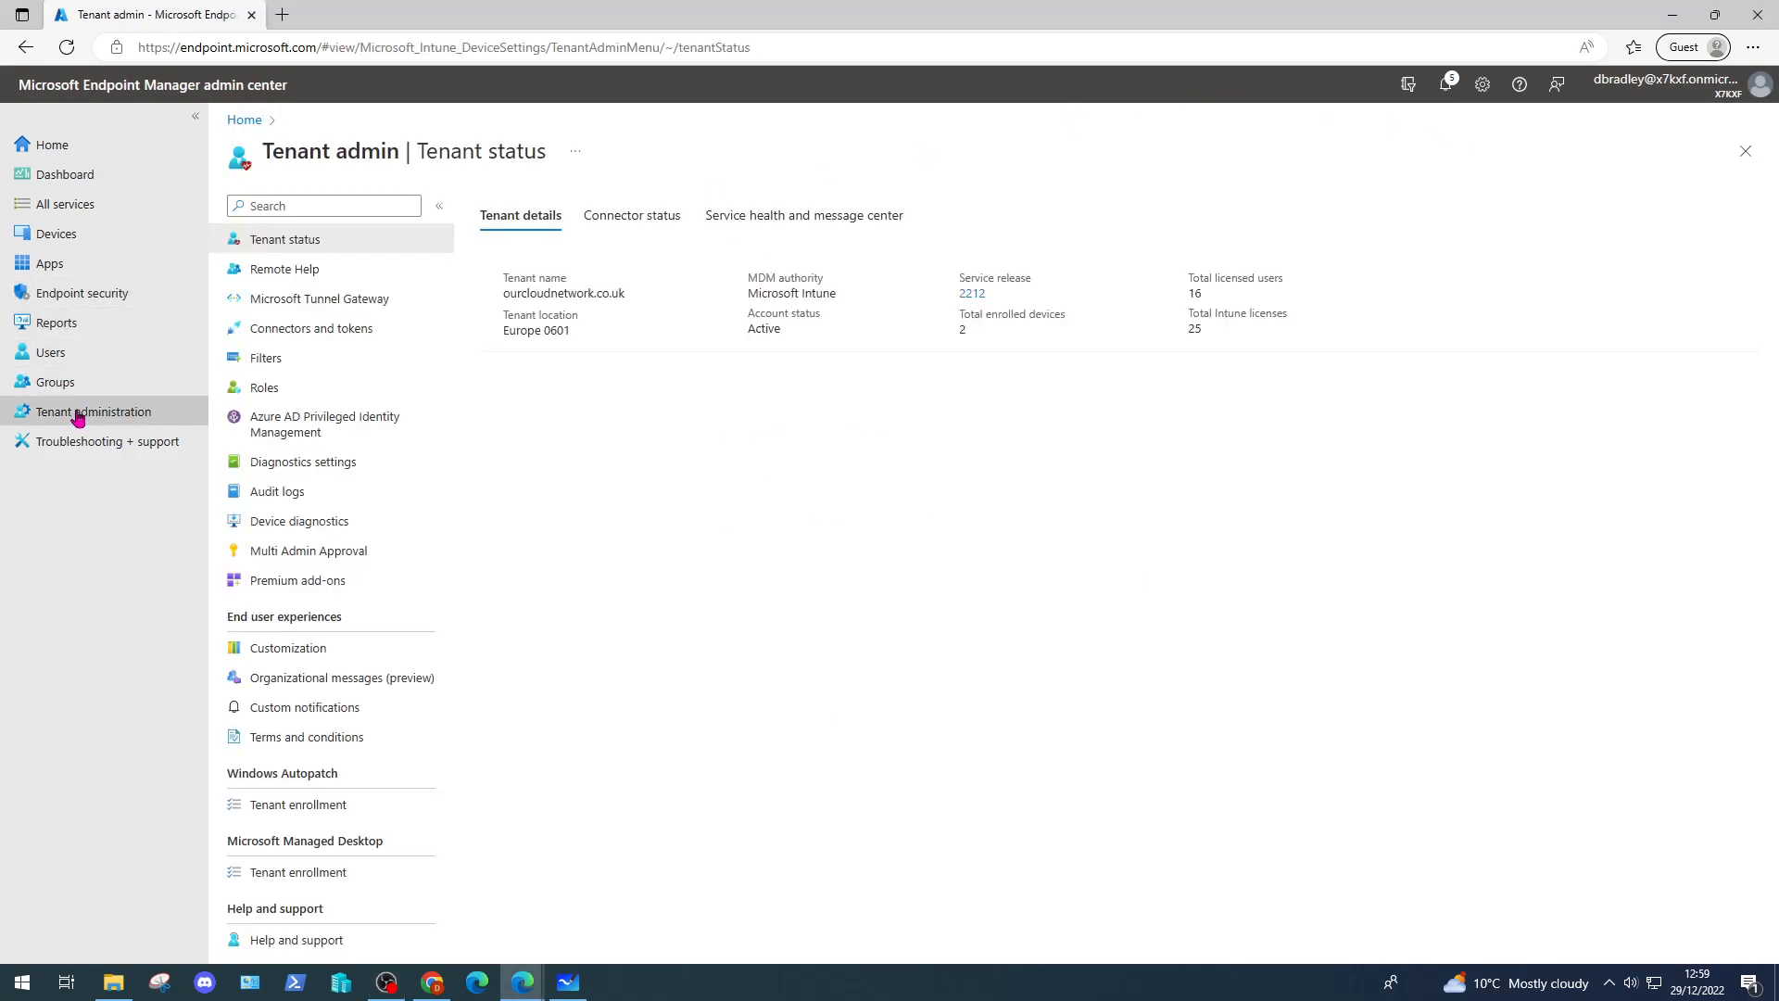
left_click(303, 556)
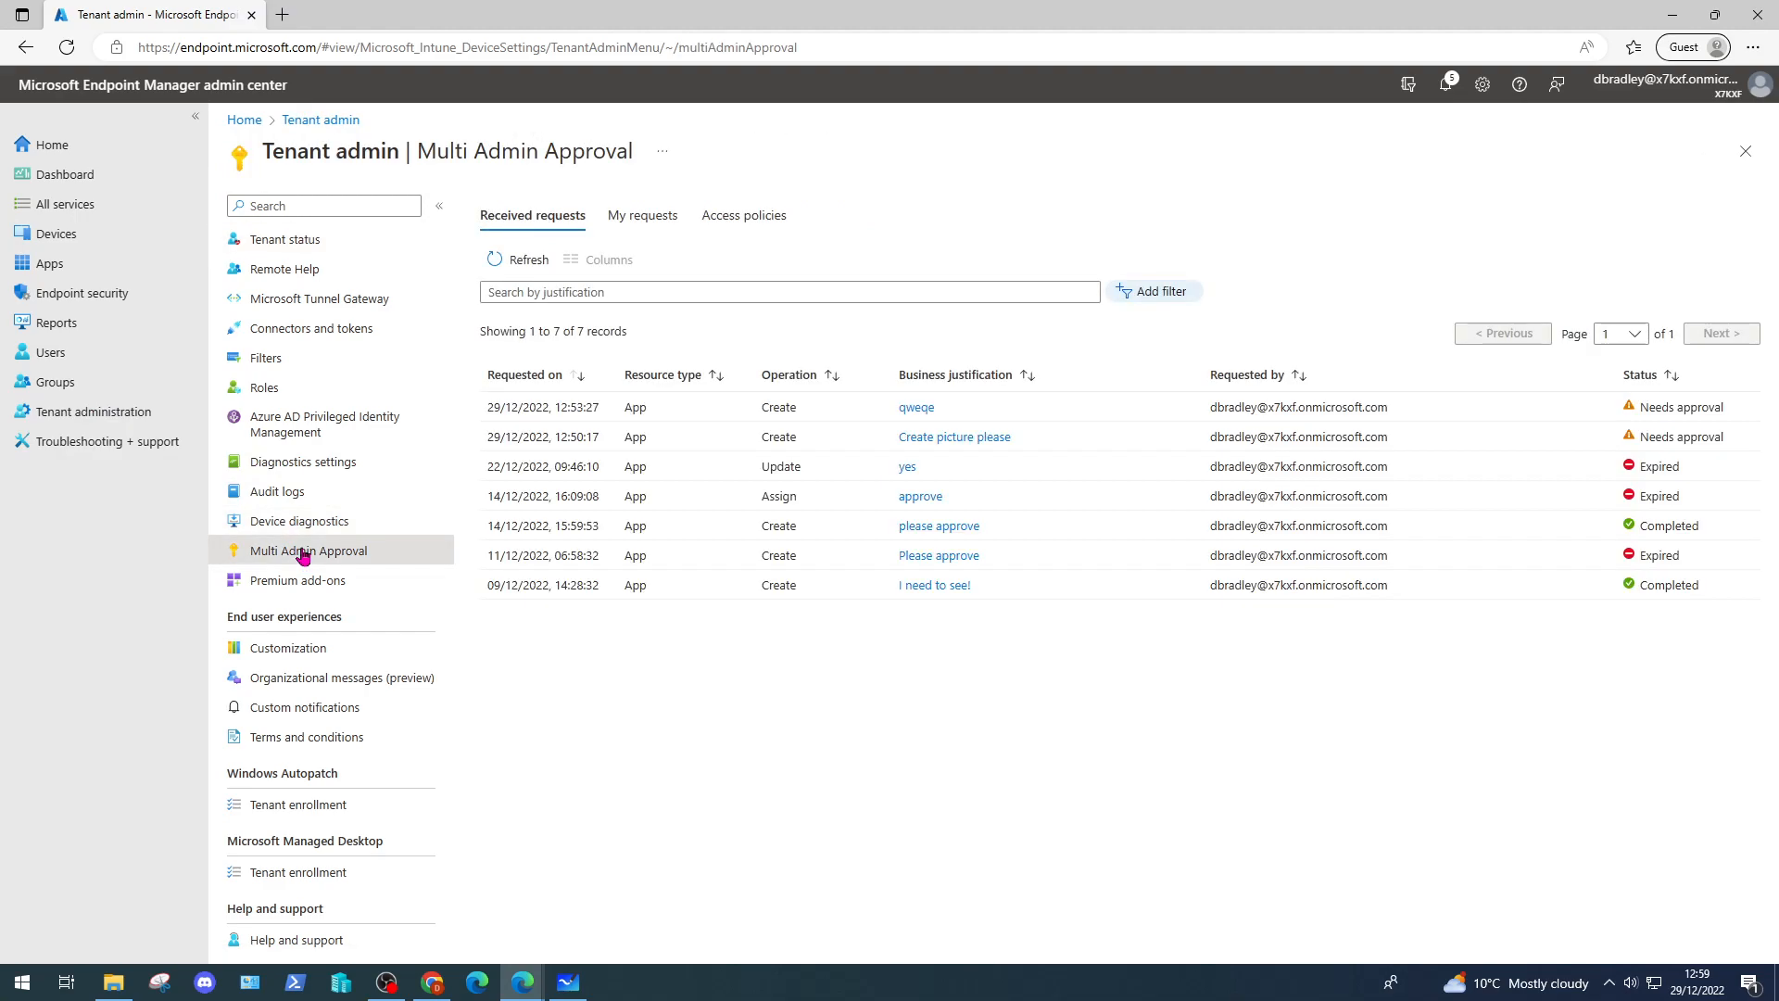
left_click(744, 217)
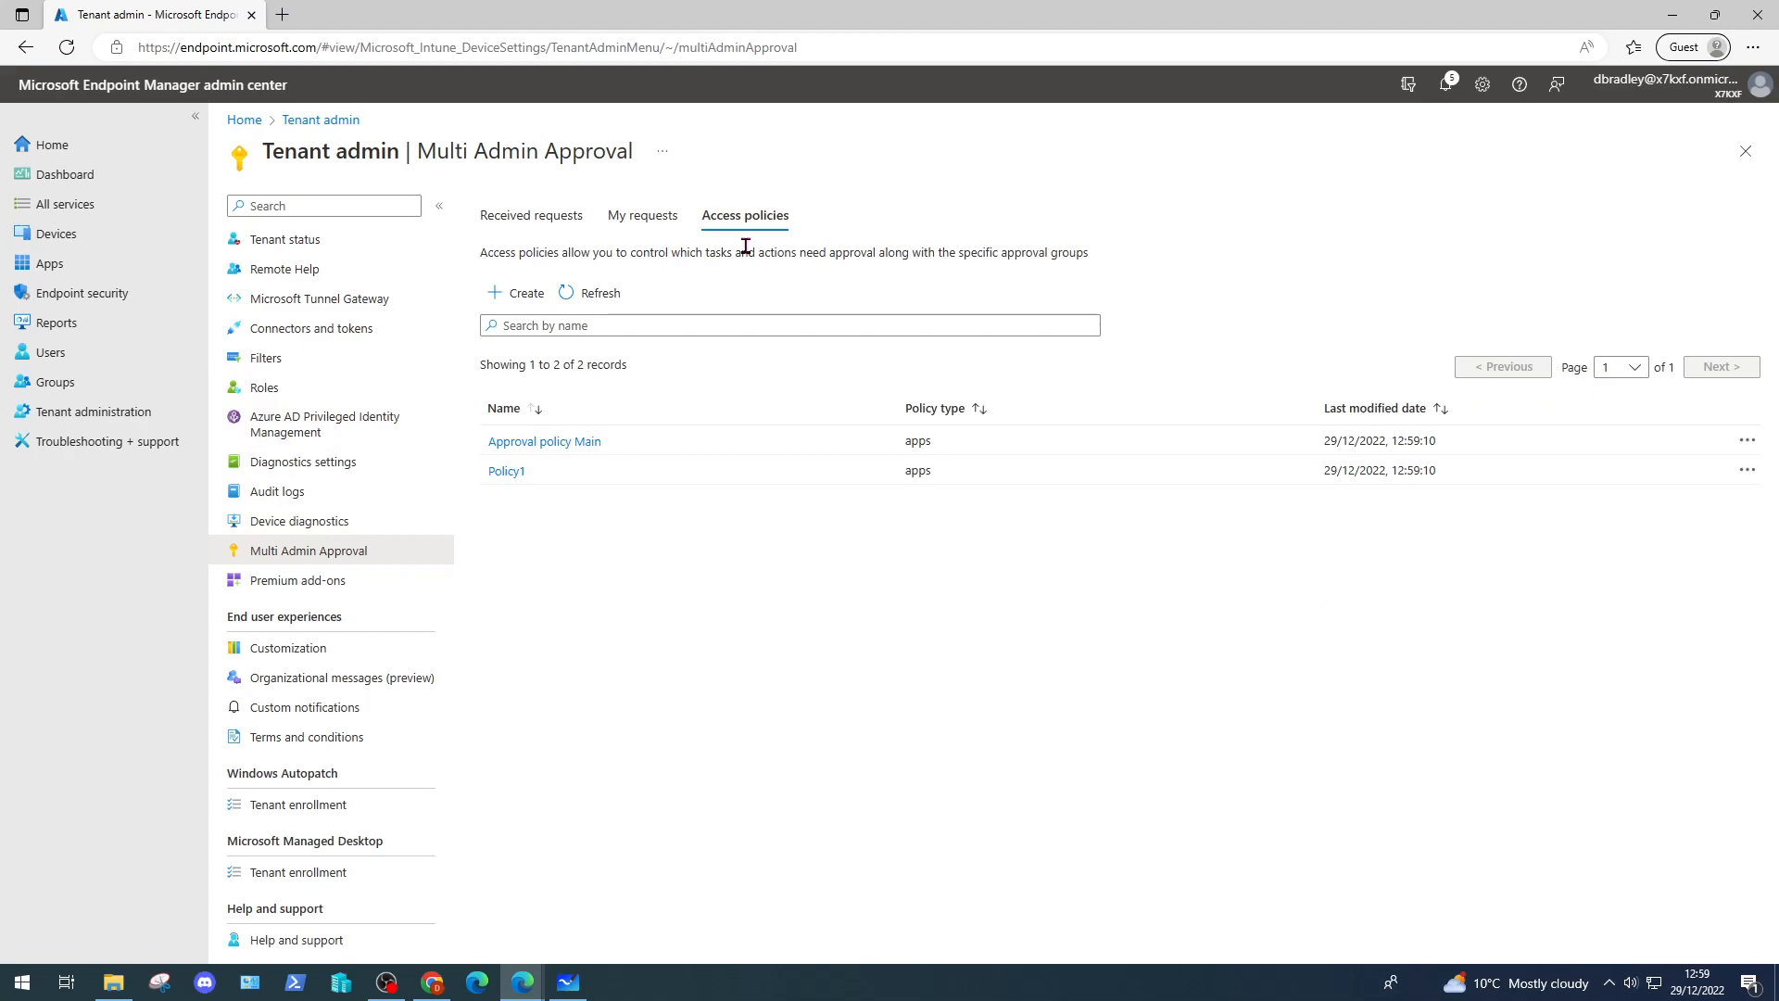
- Start a new access policy named "policy2" with the Apps profile type and continue to its approvers
left_click(524, 294)
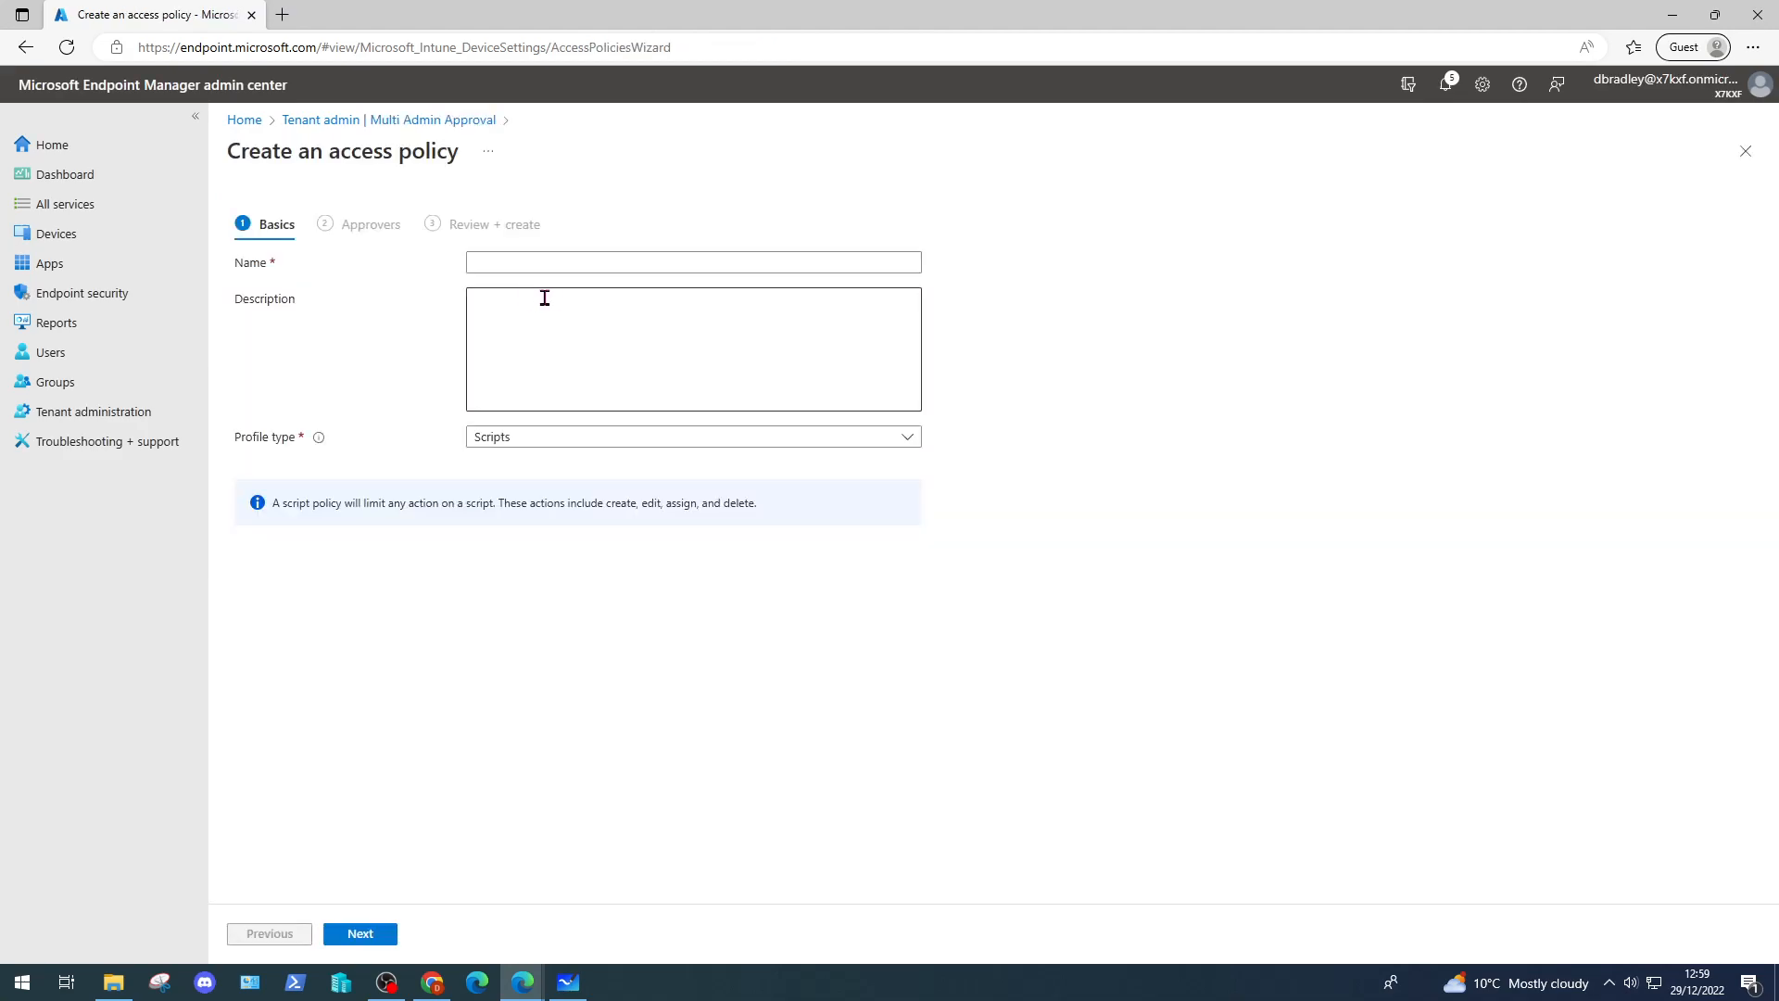
left_click(516, 266)
type("poloicy")
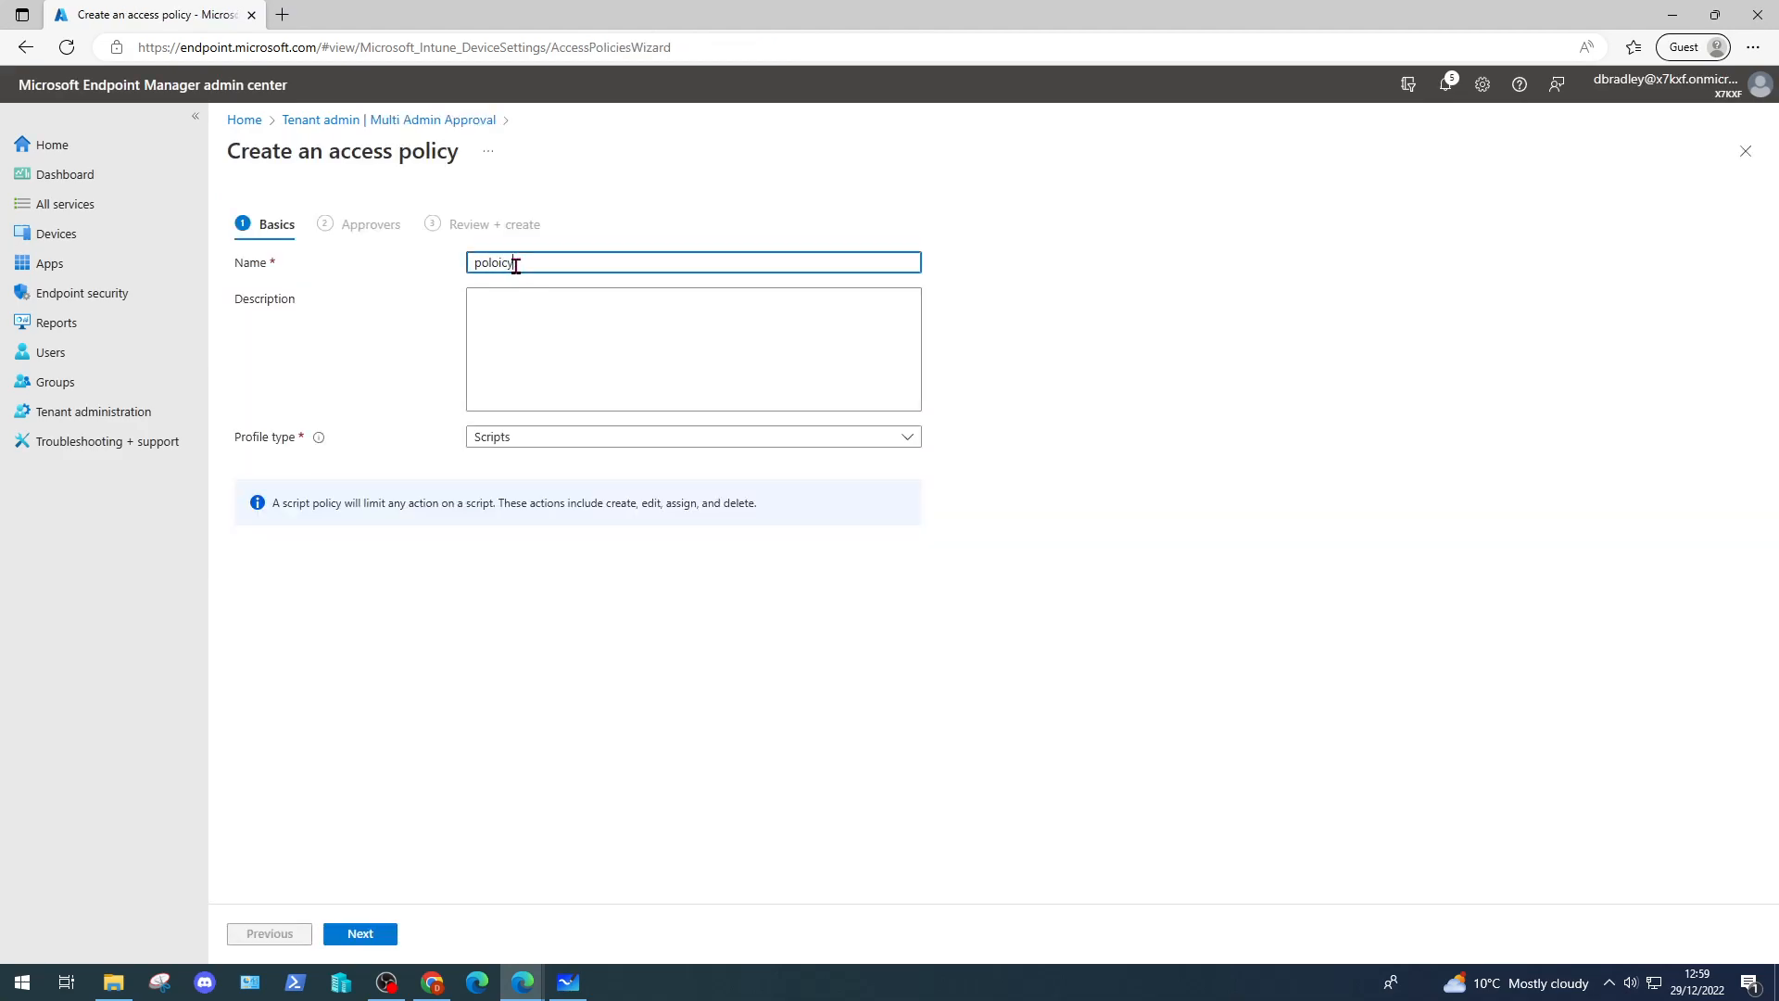
key("BackSpace")
key("BackSpace")
key("BackSpace")
key("BackSpace")
type("icy2")
left_click(500, 445)
left_click(500, 447)
left_click(508, 465)
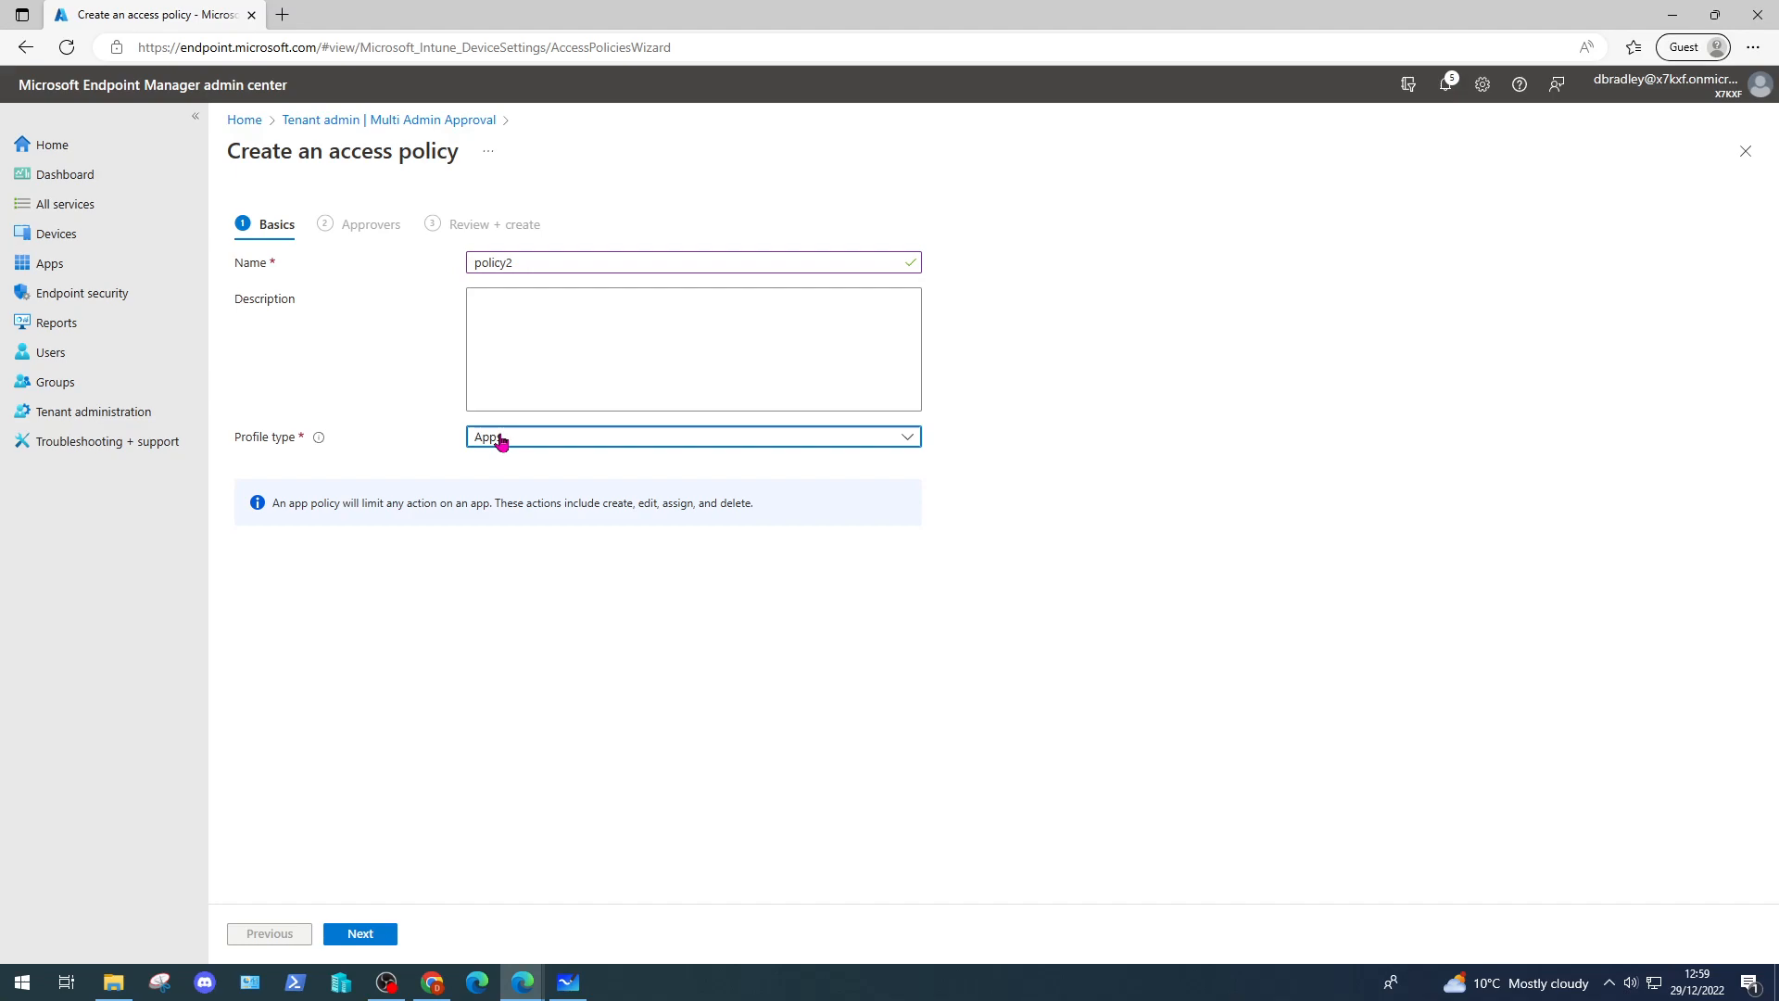
left_click(480, 438)
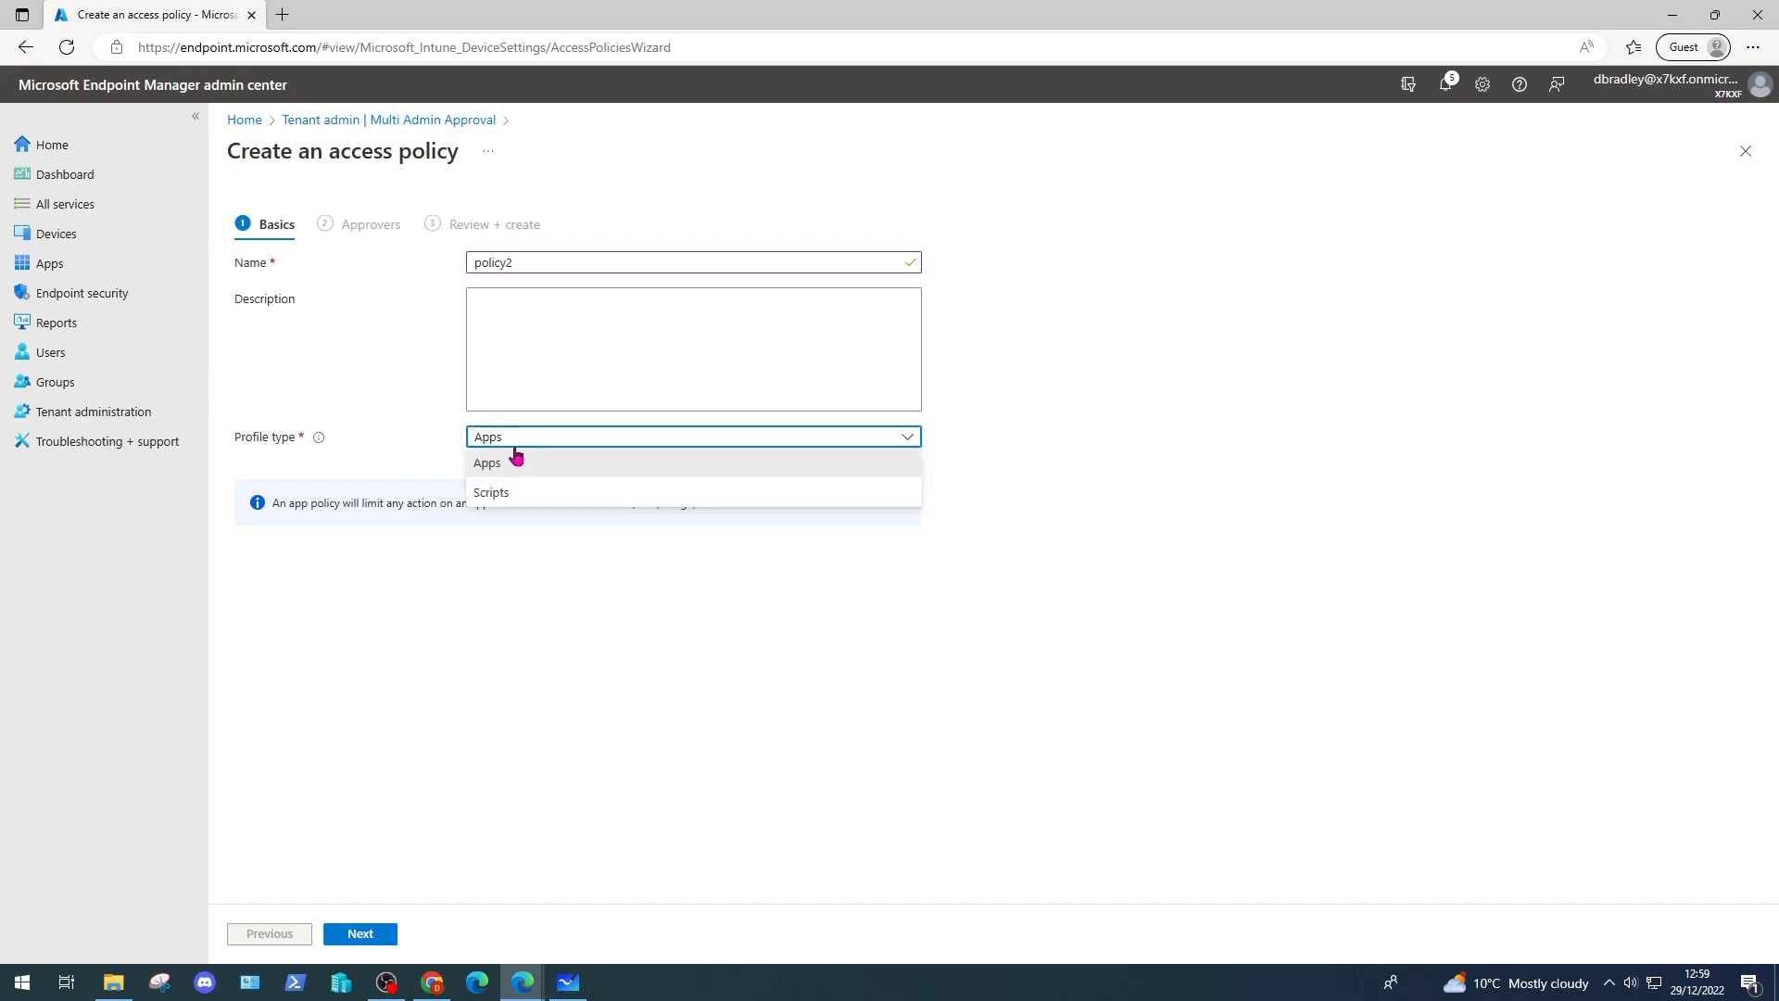
left_click(448, 466)
left_click(375, 939)
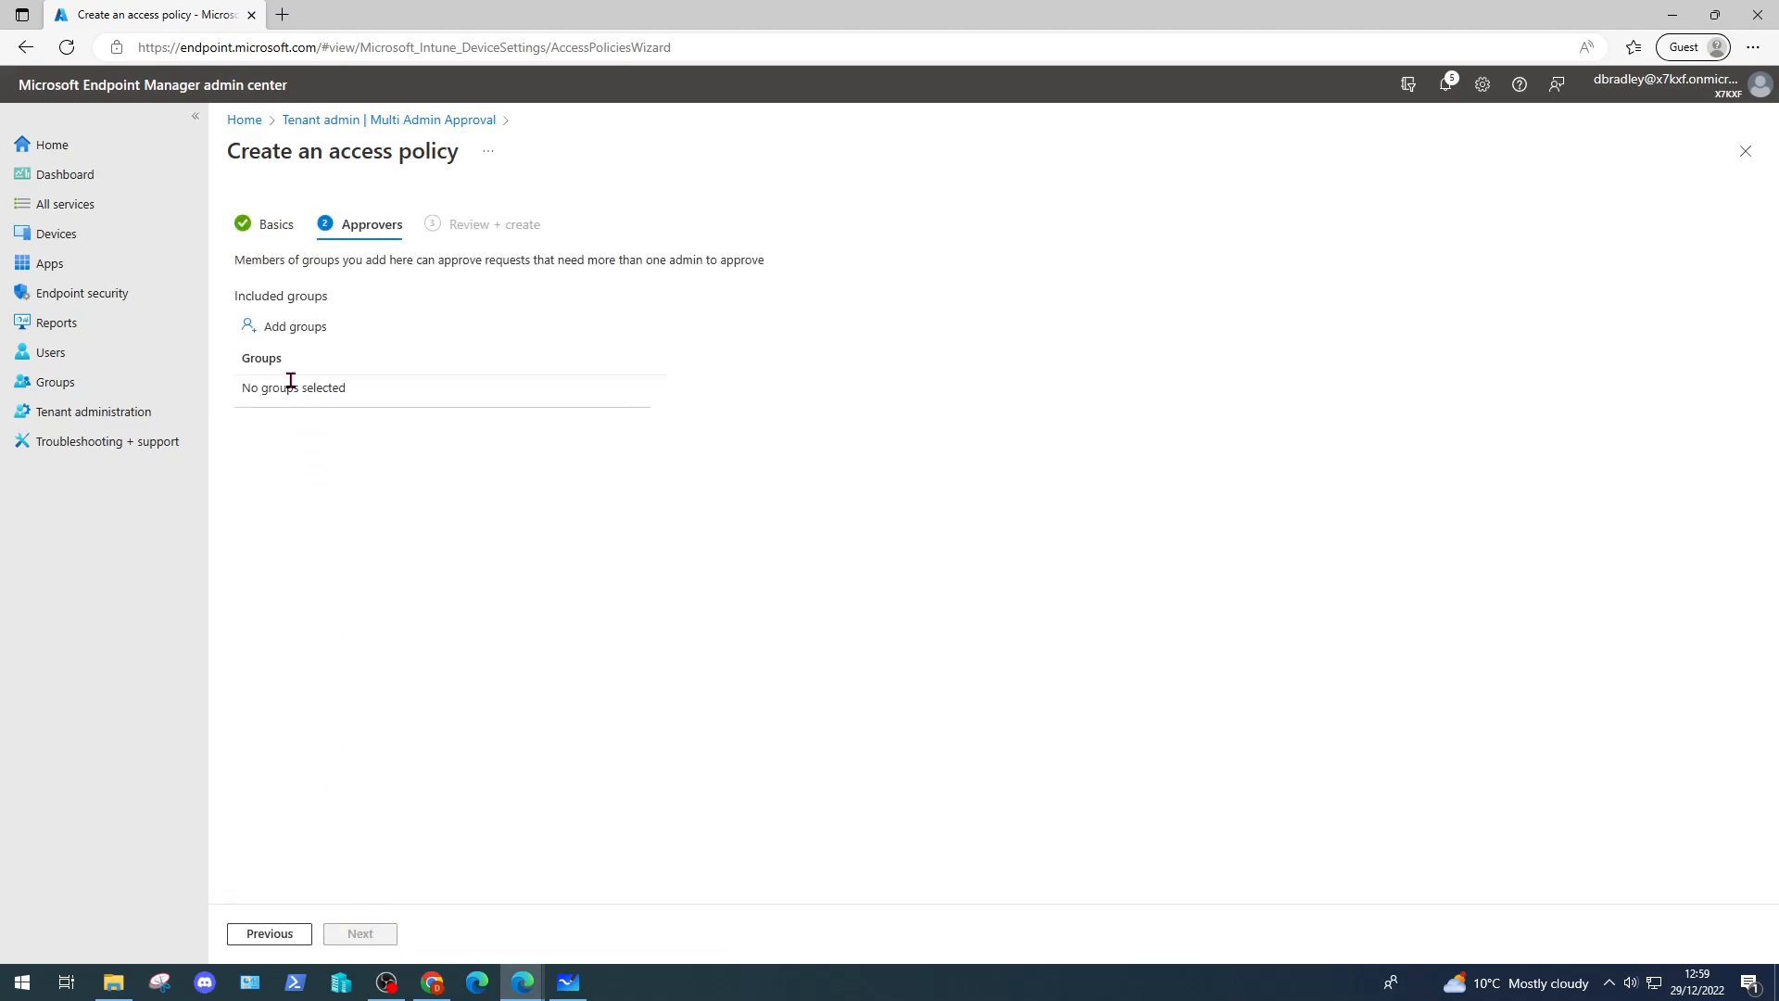
- Include the Approval Admins group as approvers and create the access policy
left_click(292, 331)
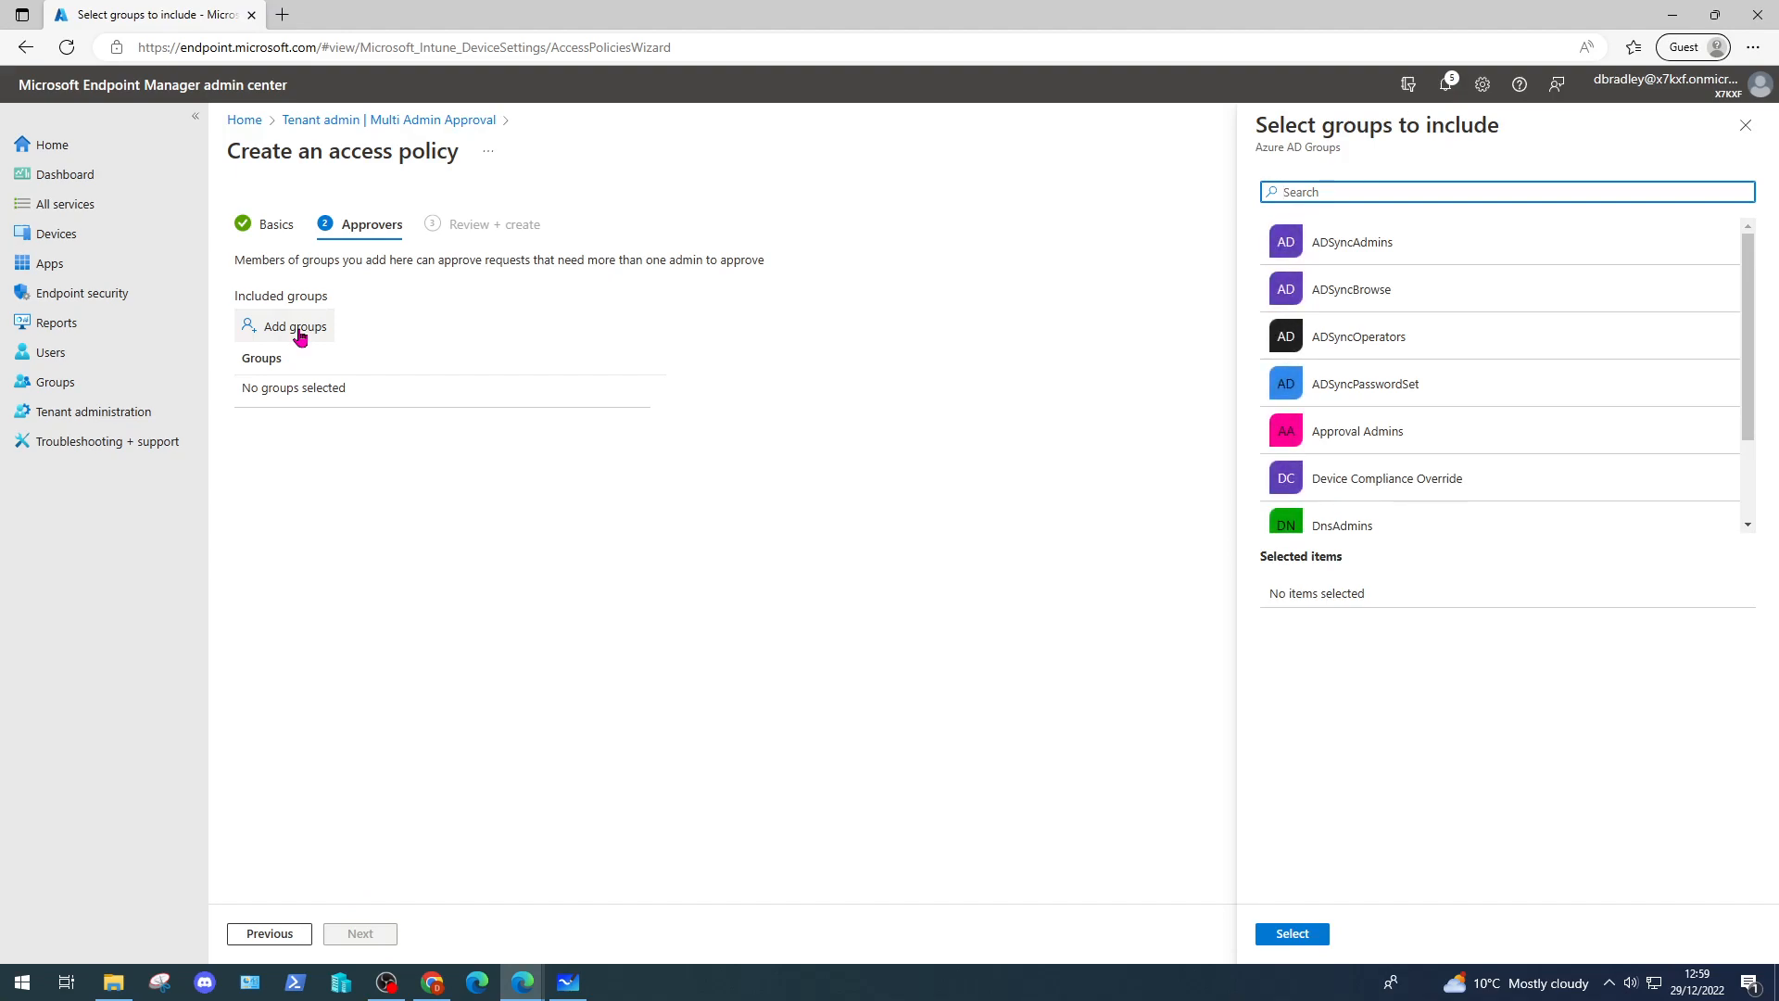
left_click(1333, 434)
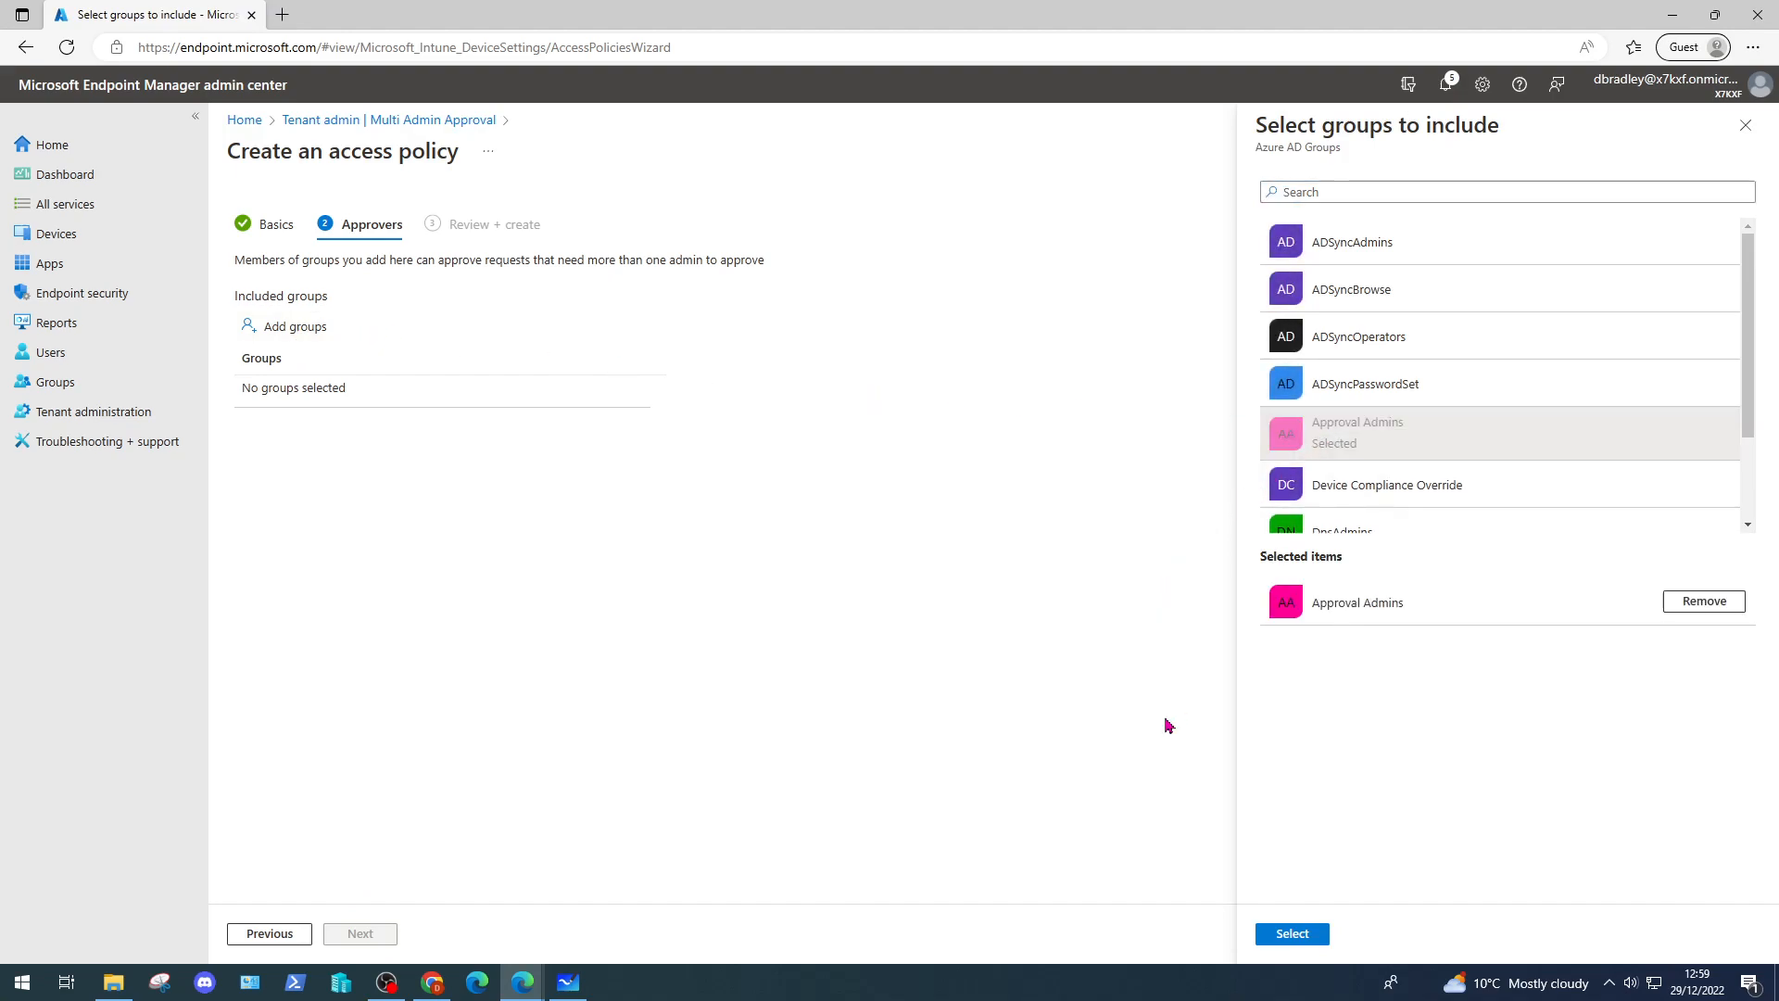
left_click(1297, 936)
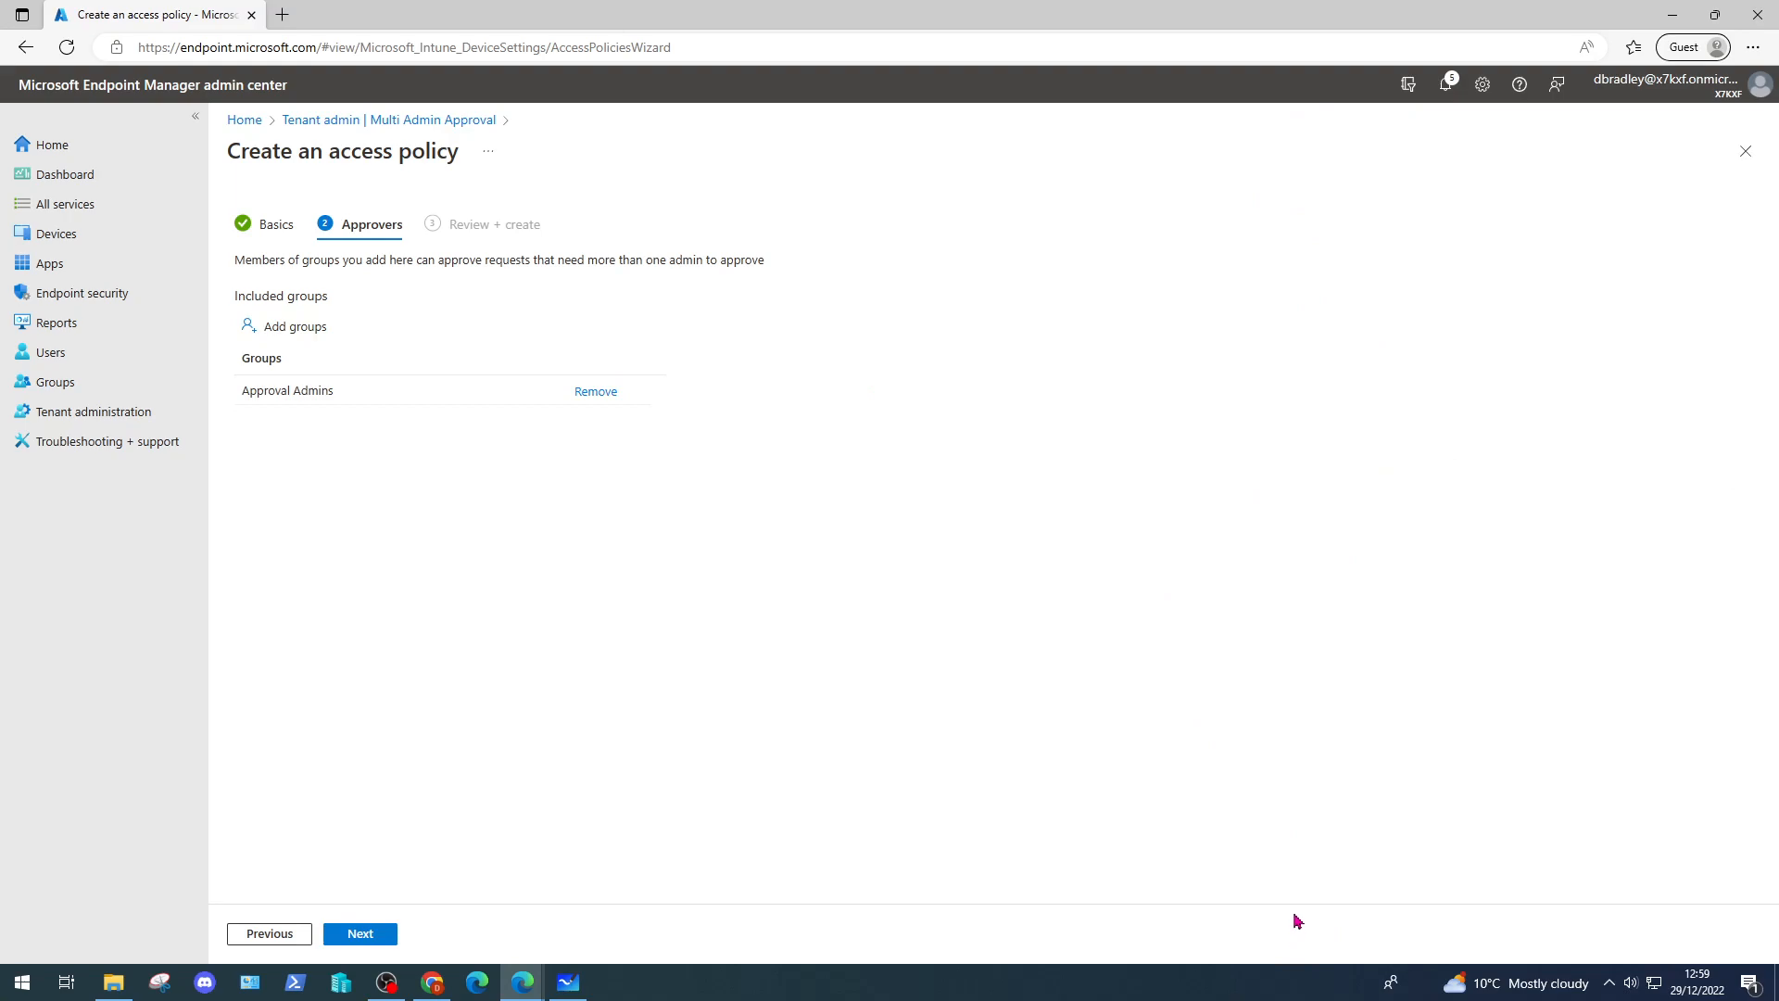
left_click(389, 940)
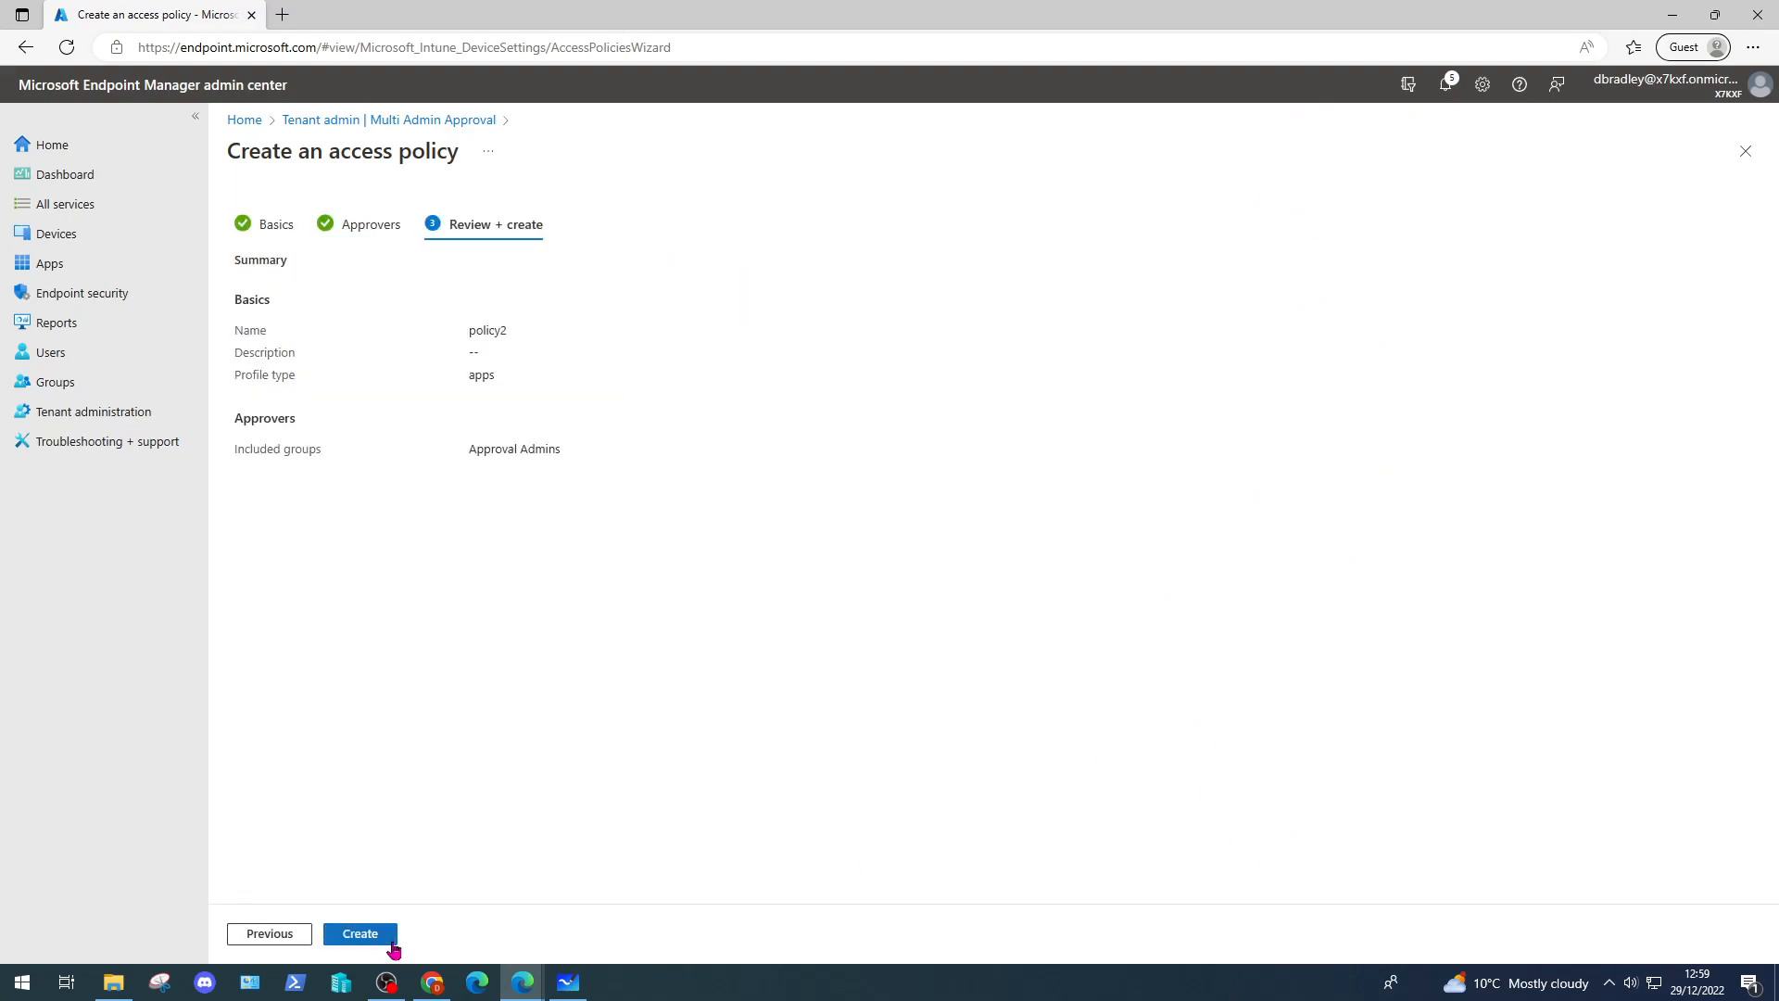
left_click(389, 941)
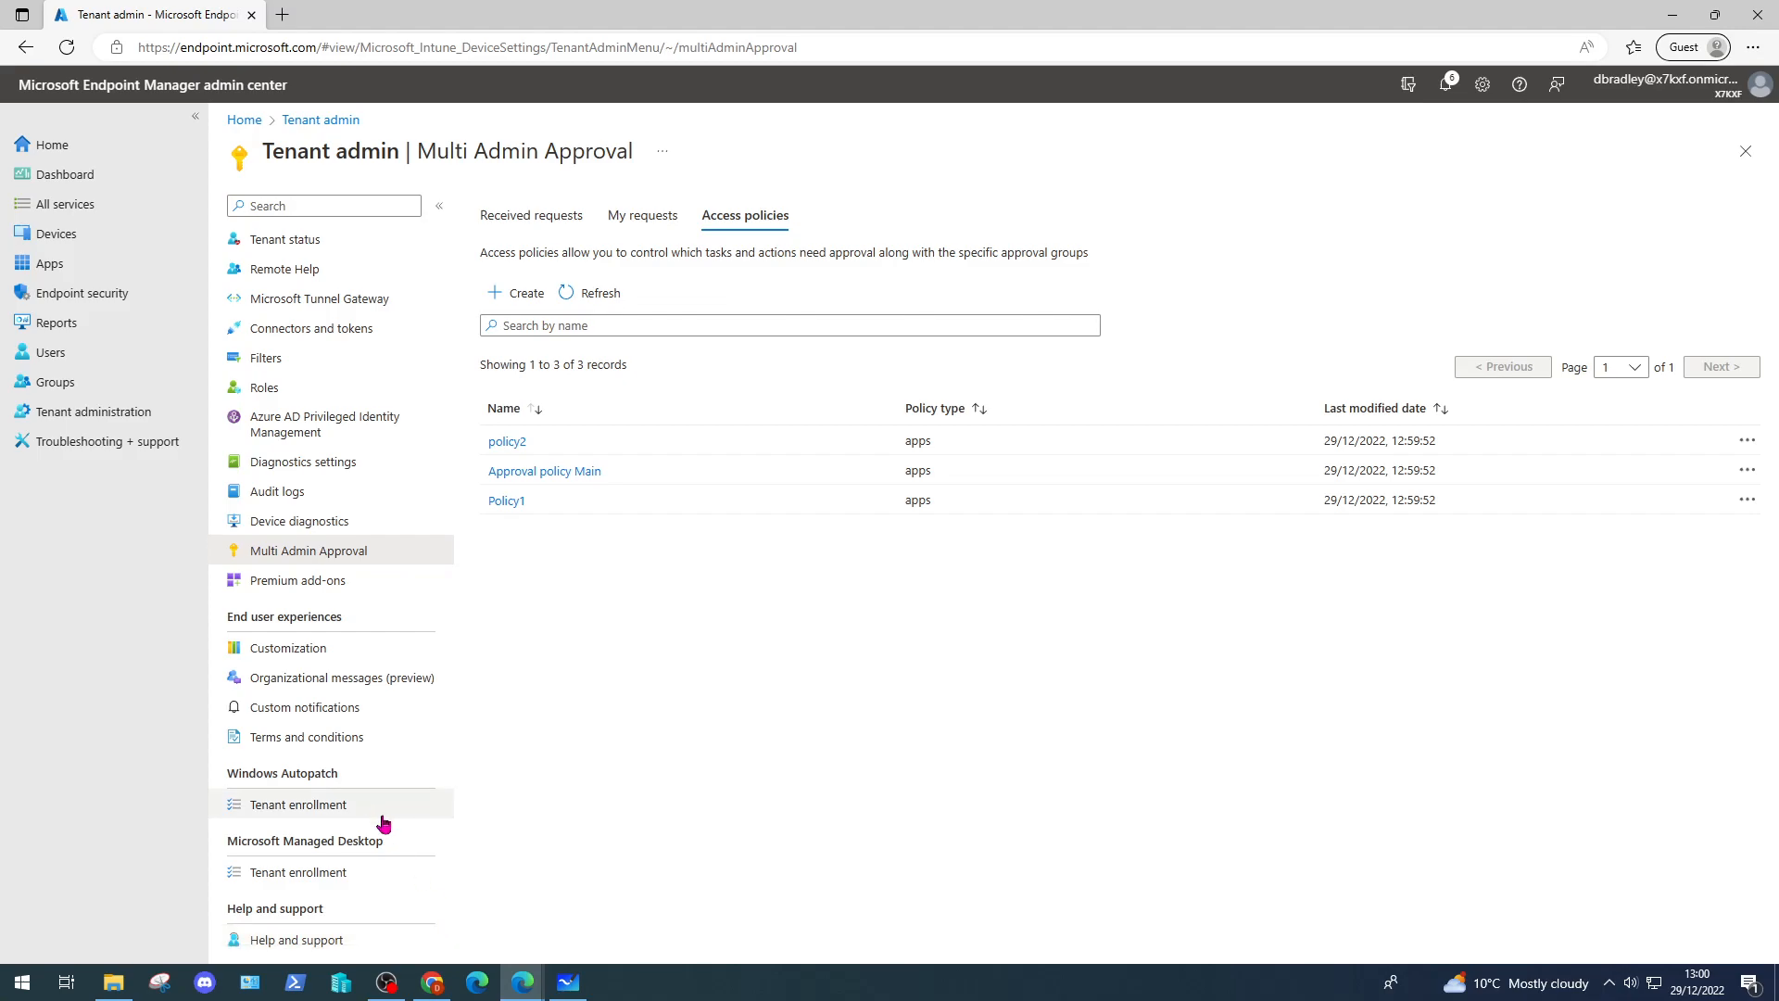
- Start adding a new app of type Microsoft Store app (new) from the list of all apps
left_click(68, 264)
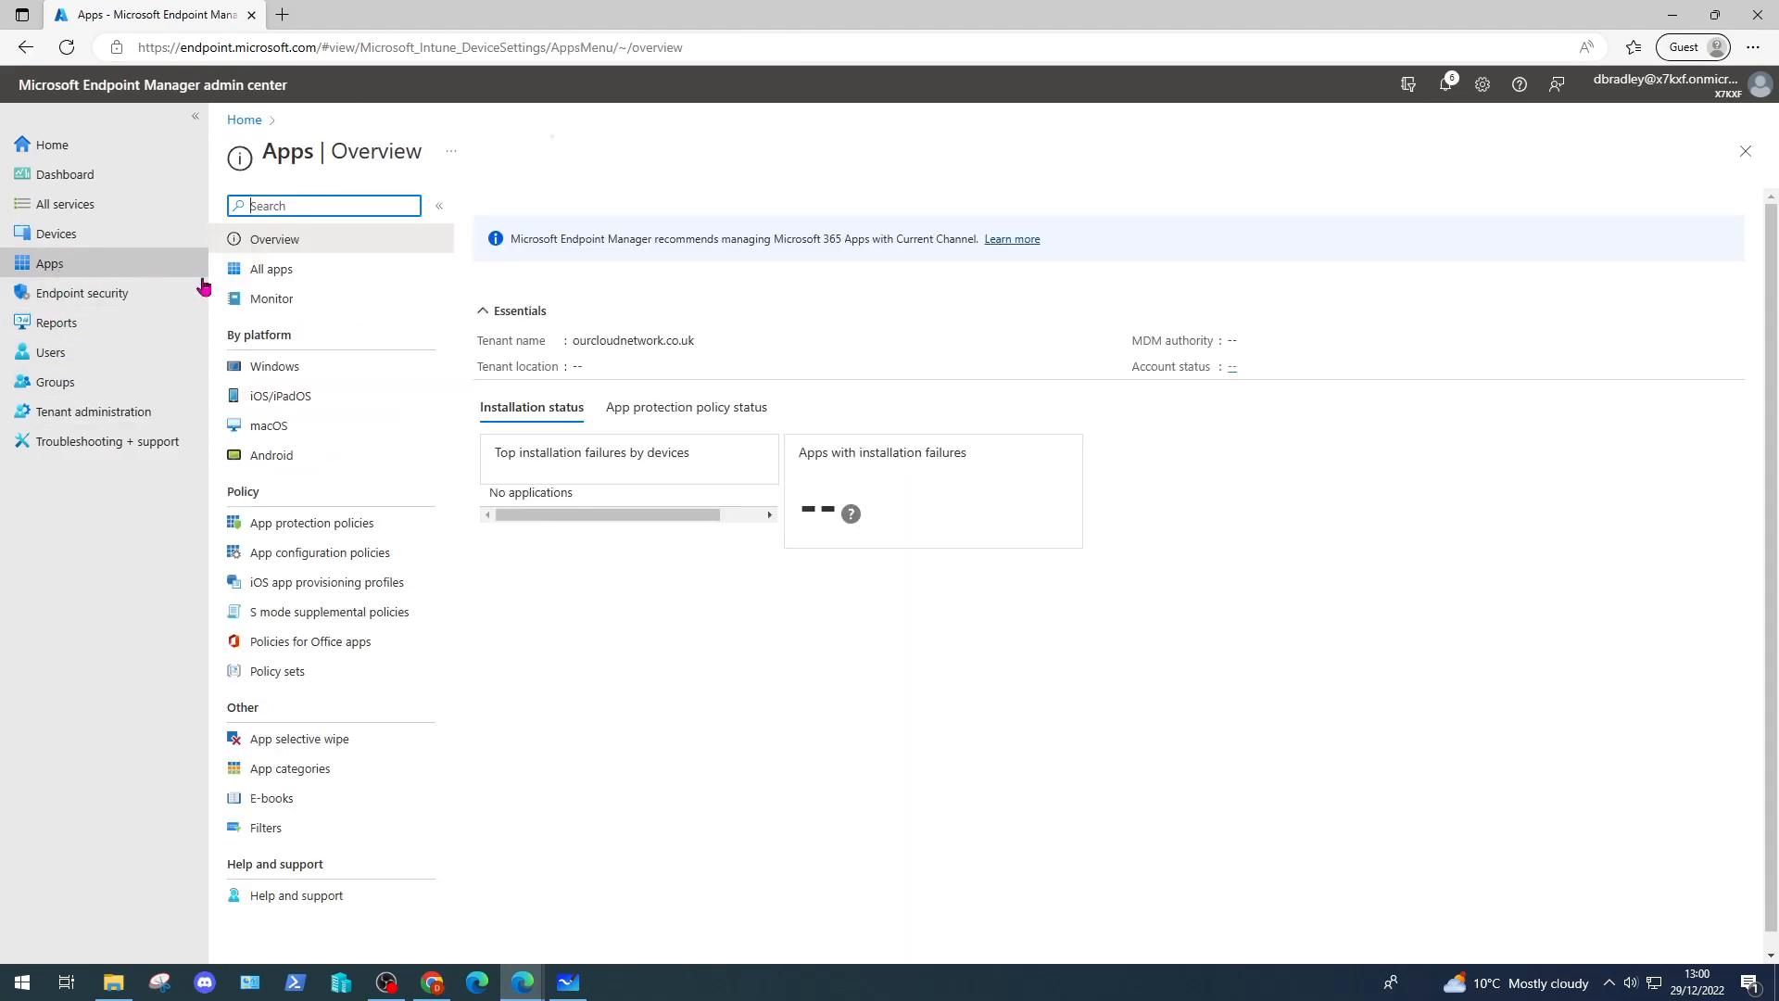
left_click(259, 276)
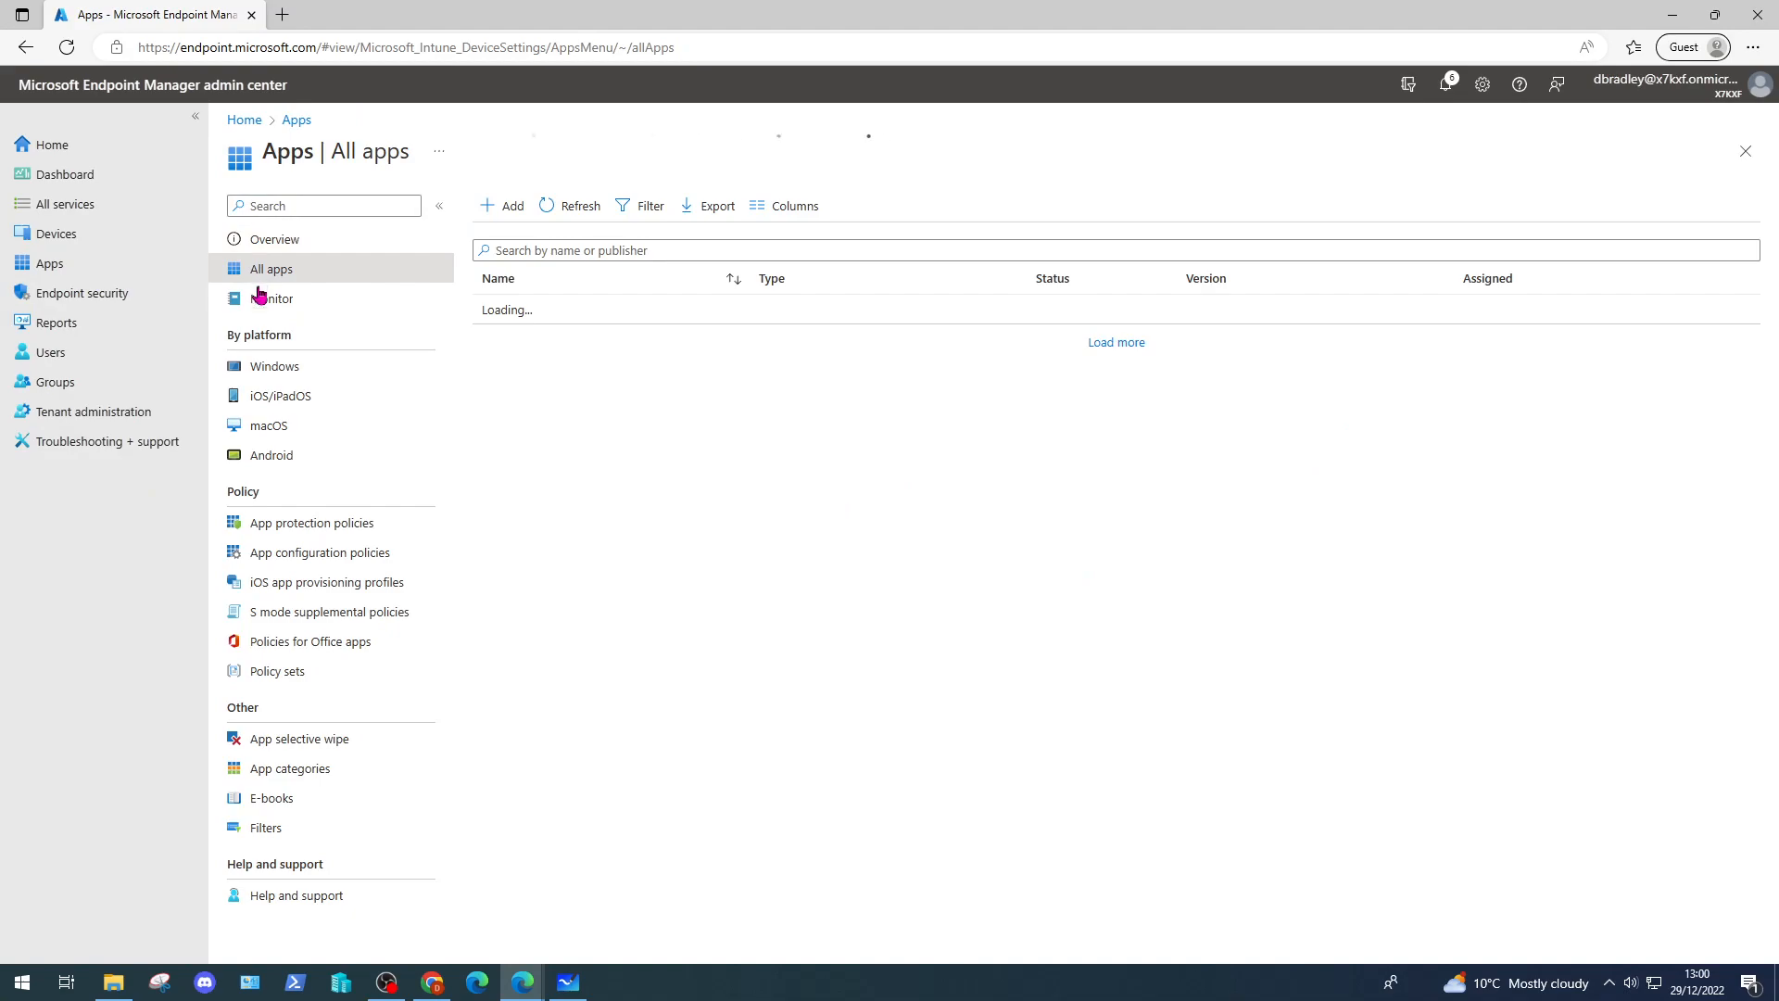
left_click(510, 210)
left_click(1297, 219)
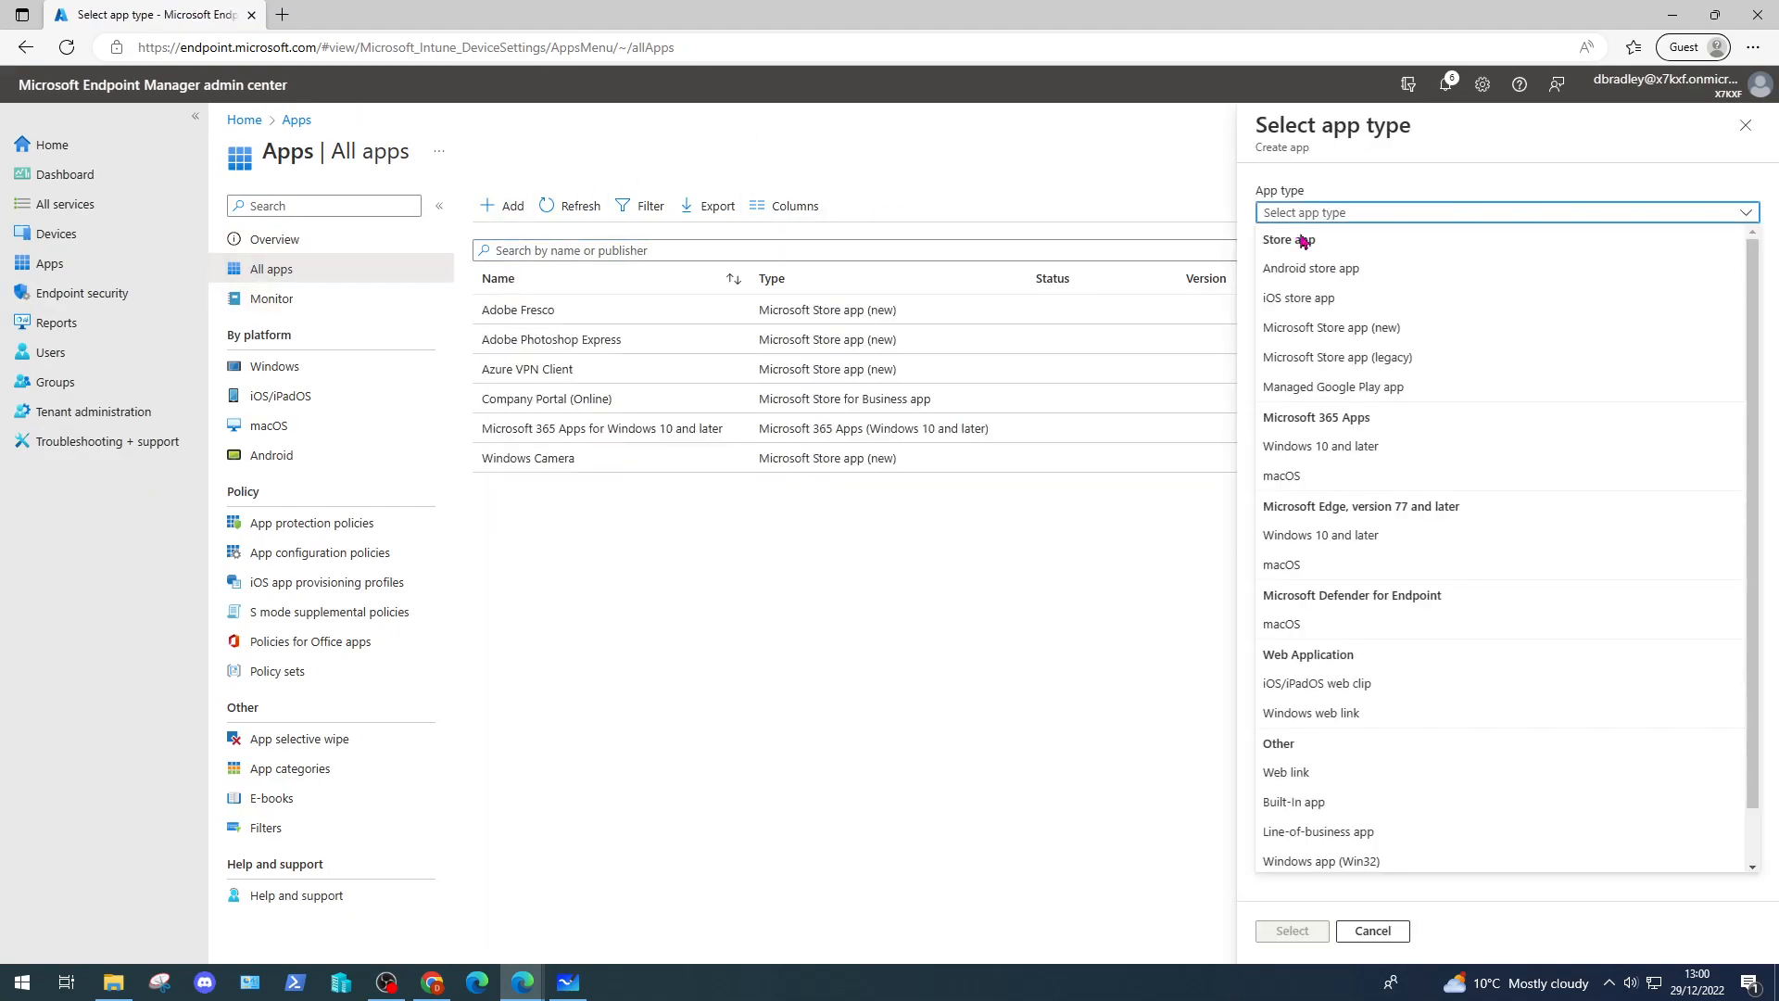
left_click(1357, 331)
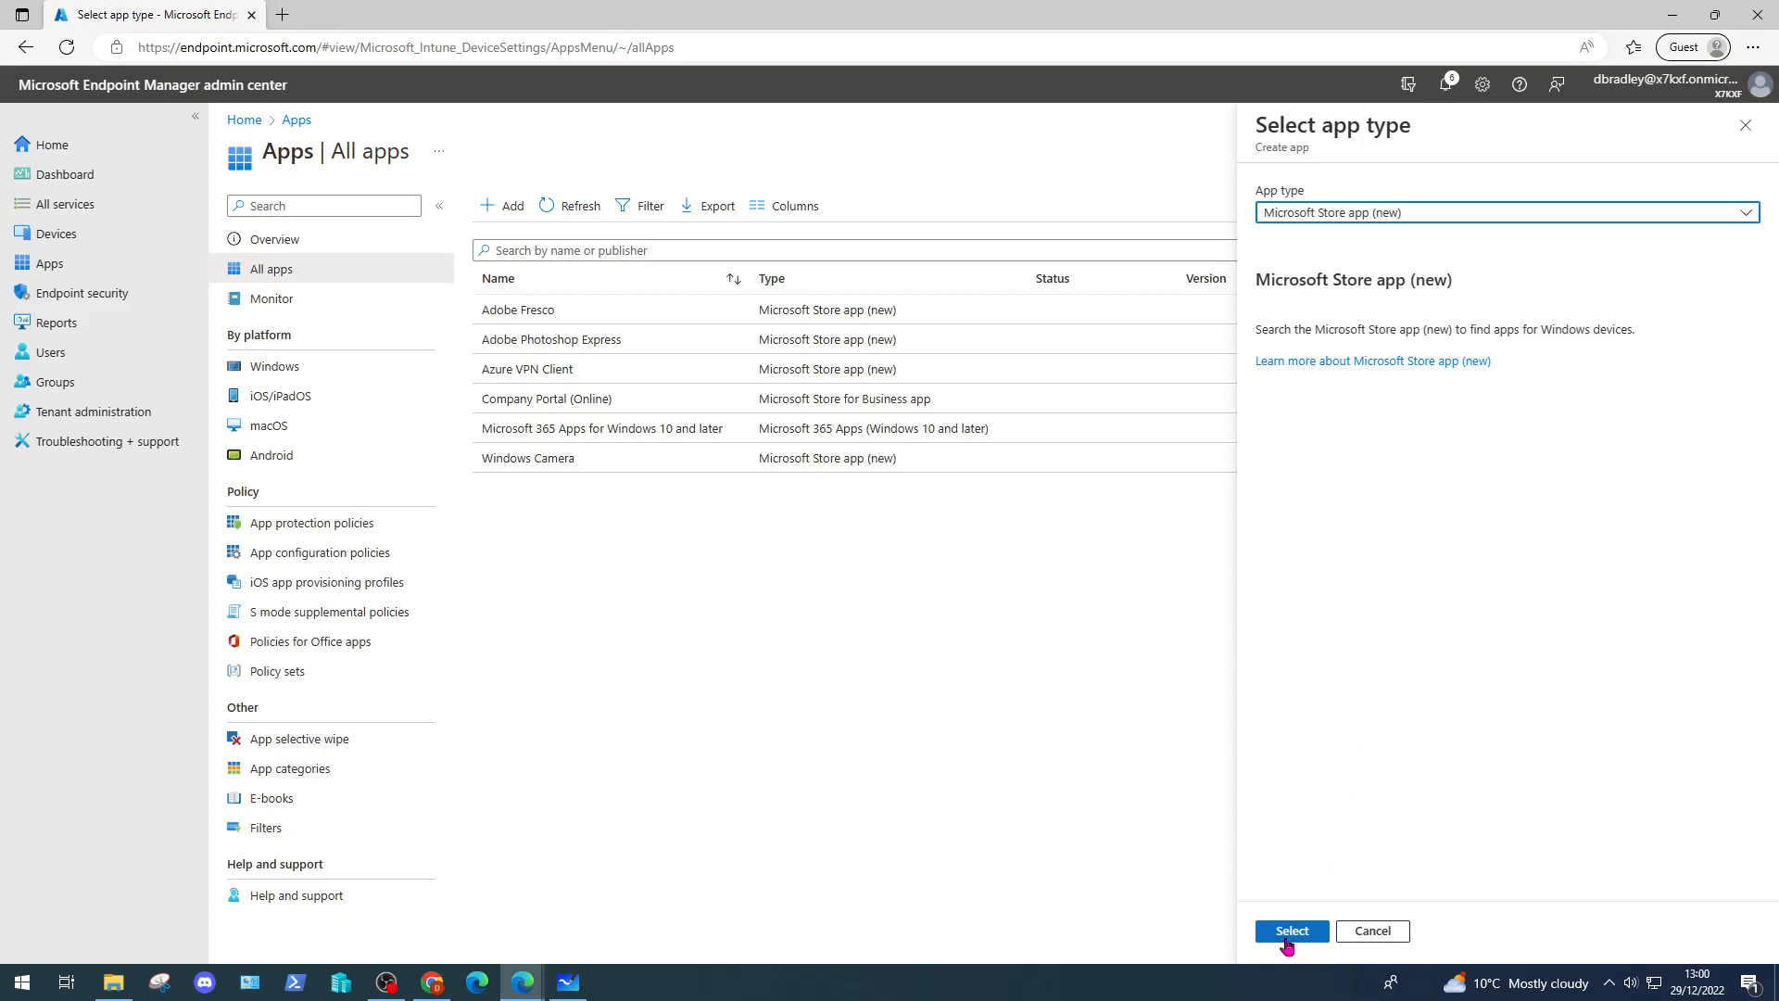
left_click(1287, 934)
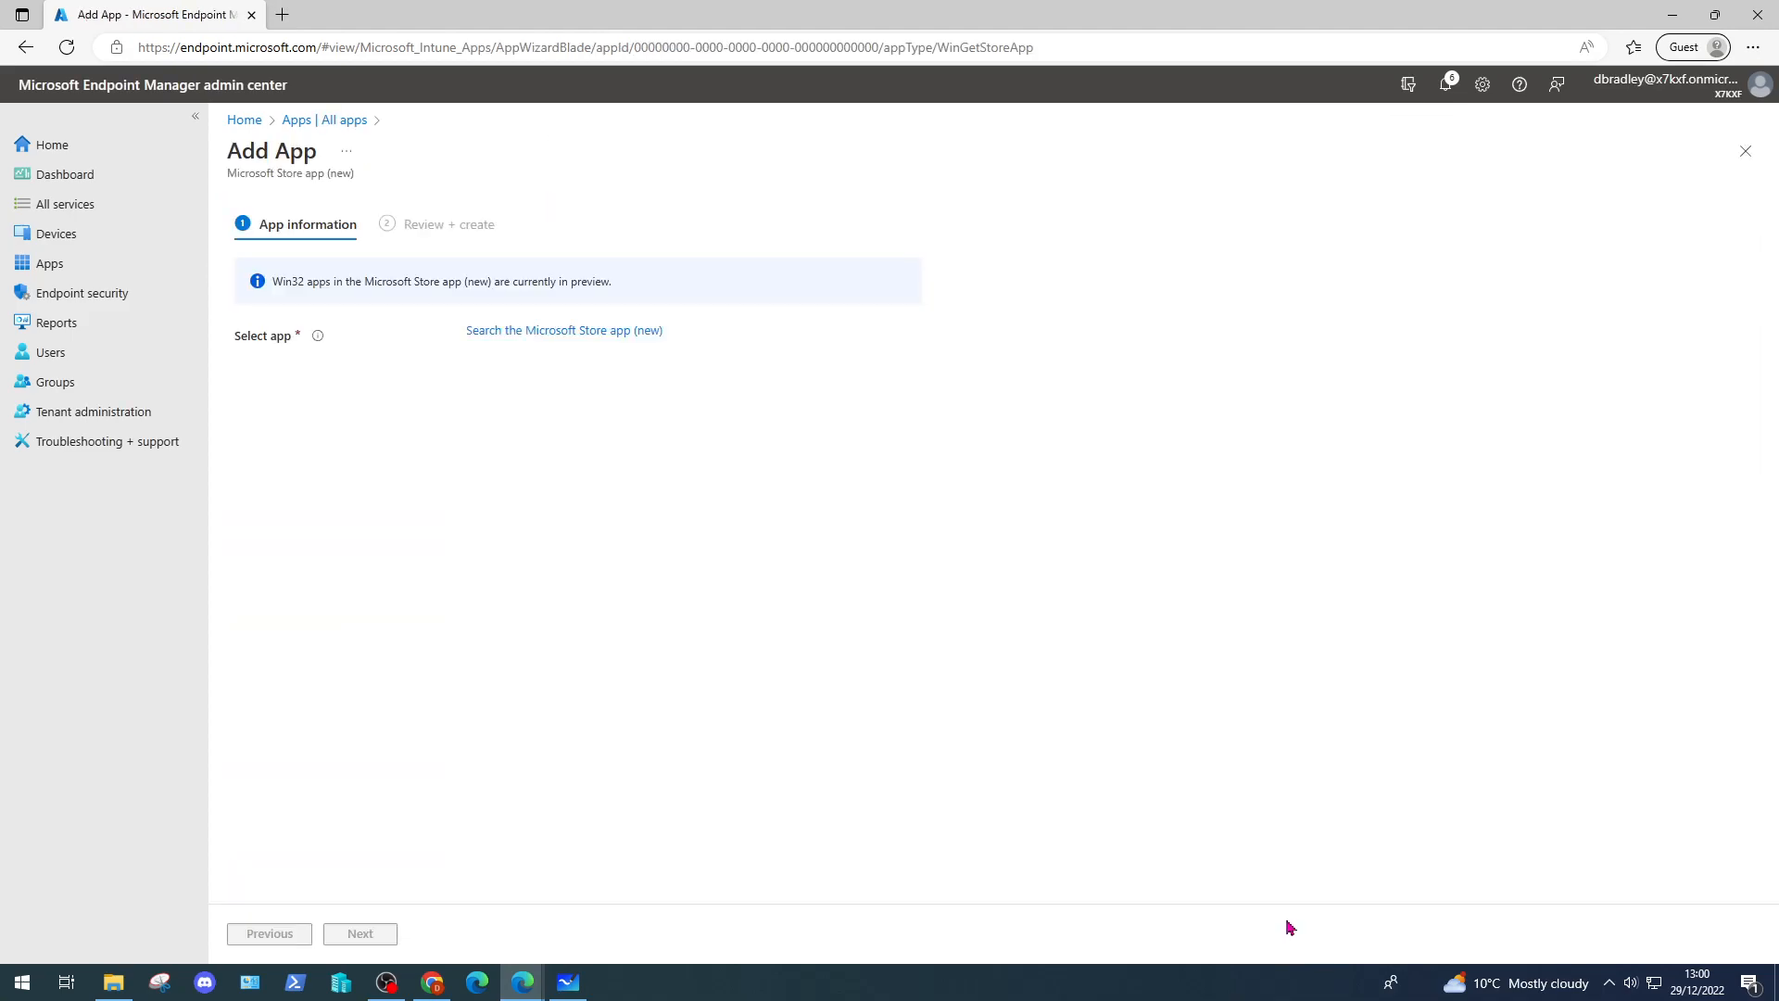
- Search the Microsoft Store for "adobe", select Adobe Content Viewer and proceed to the review with its default app information
left_click(561, 332)
type("adobe")
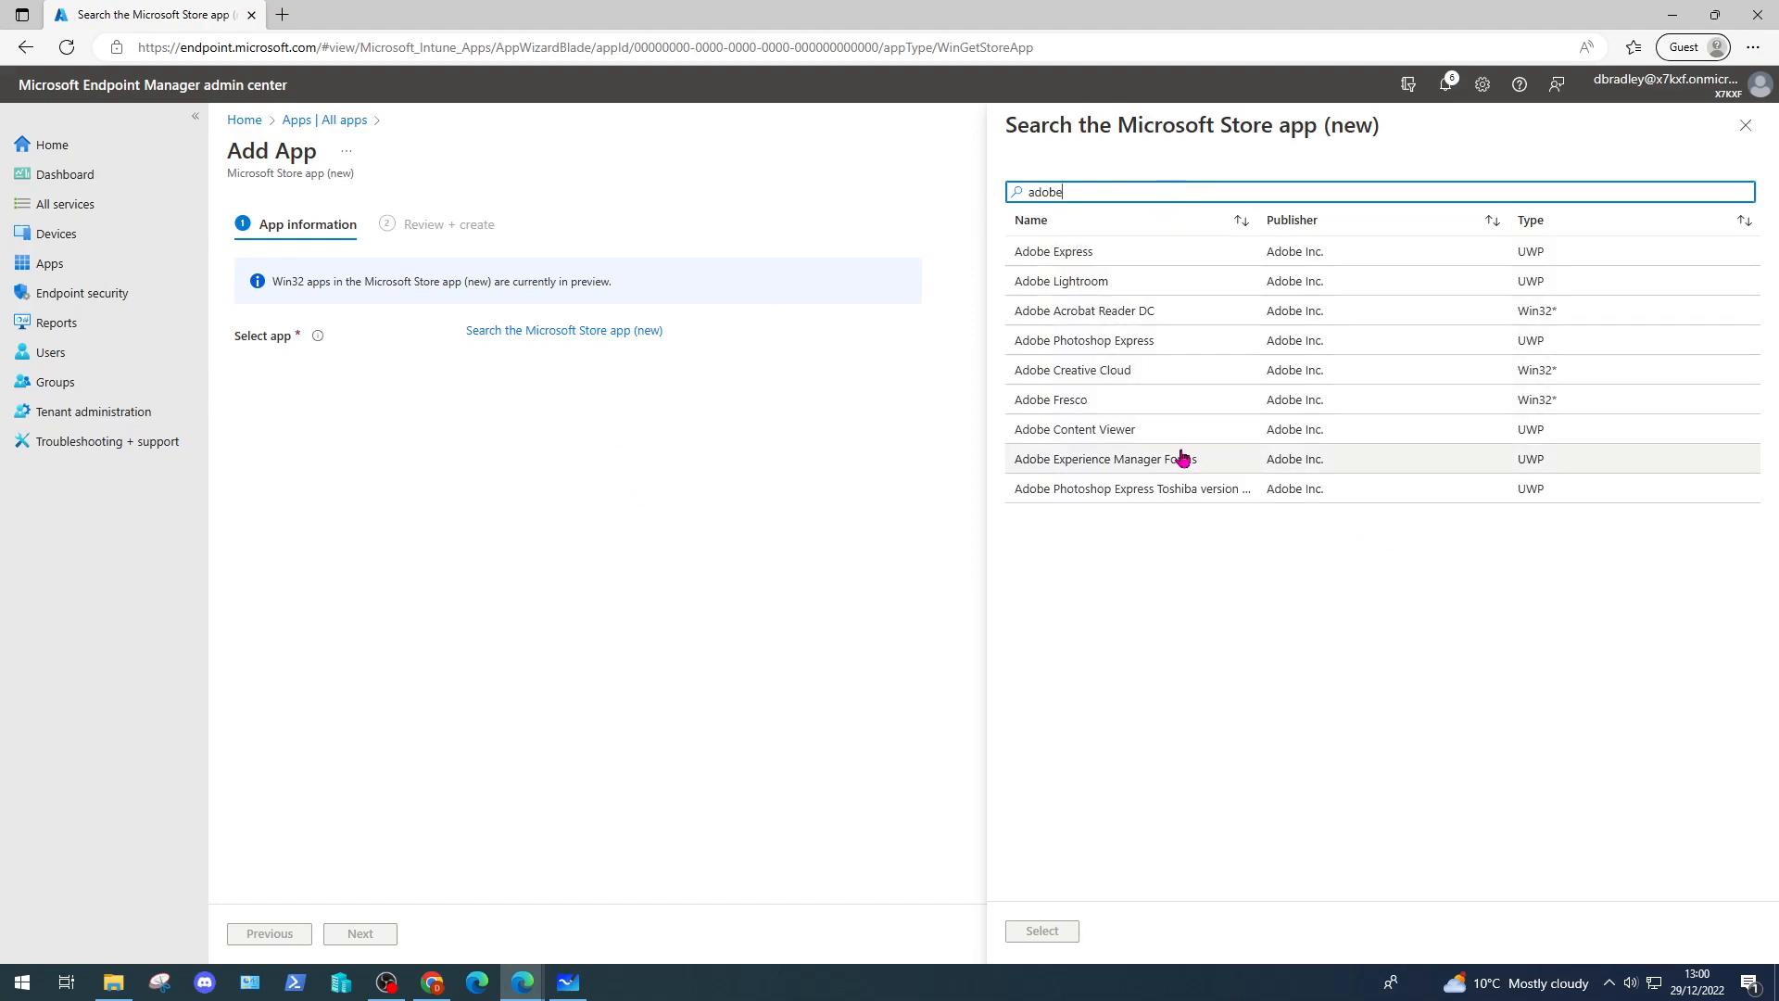
left_click(1175, 438)
left_click(1025, 934)
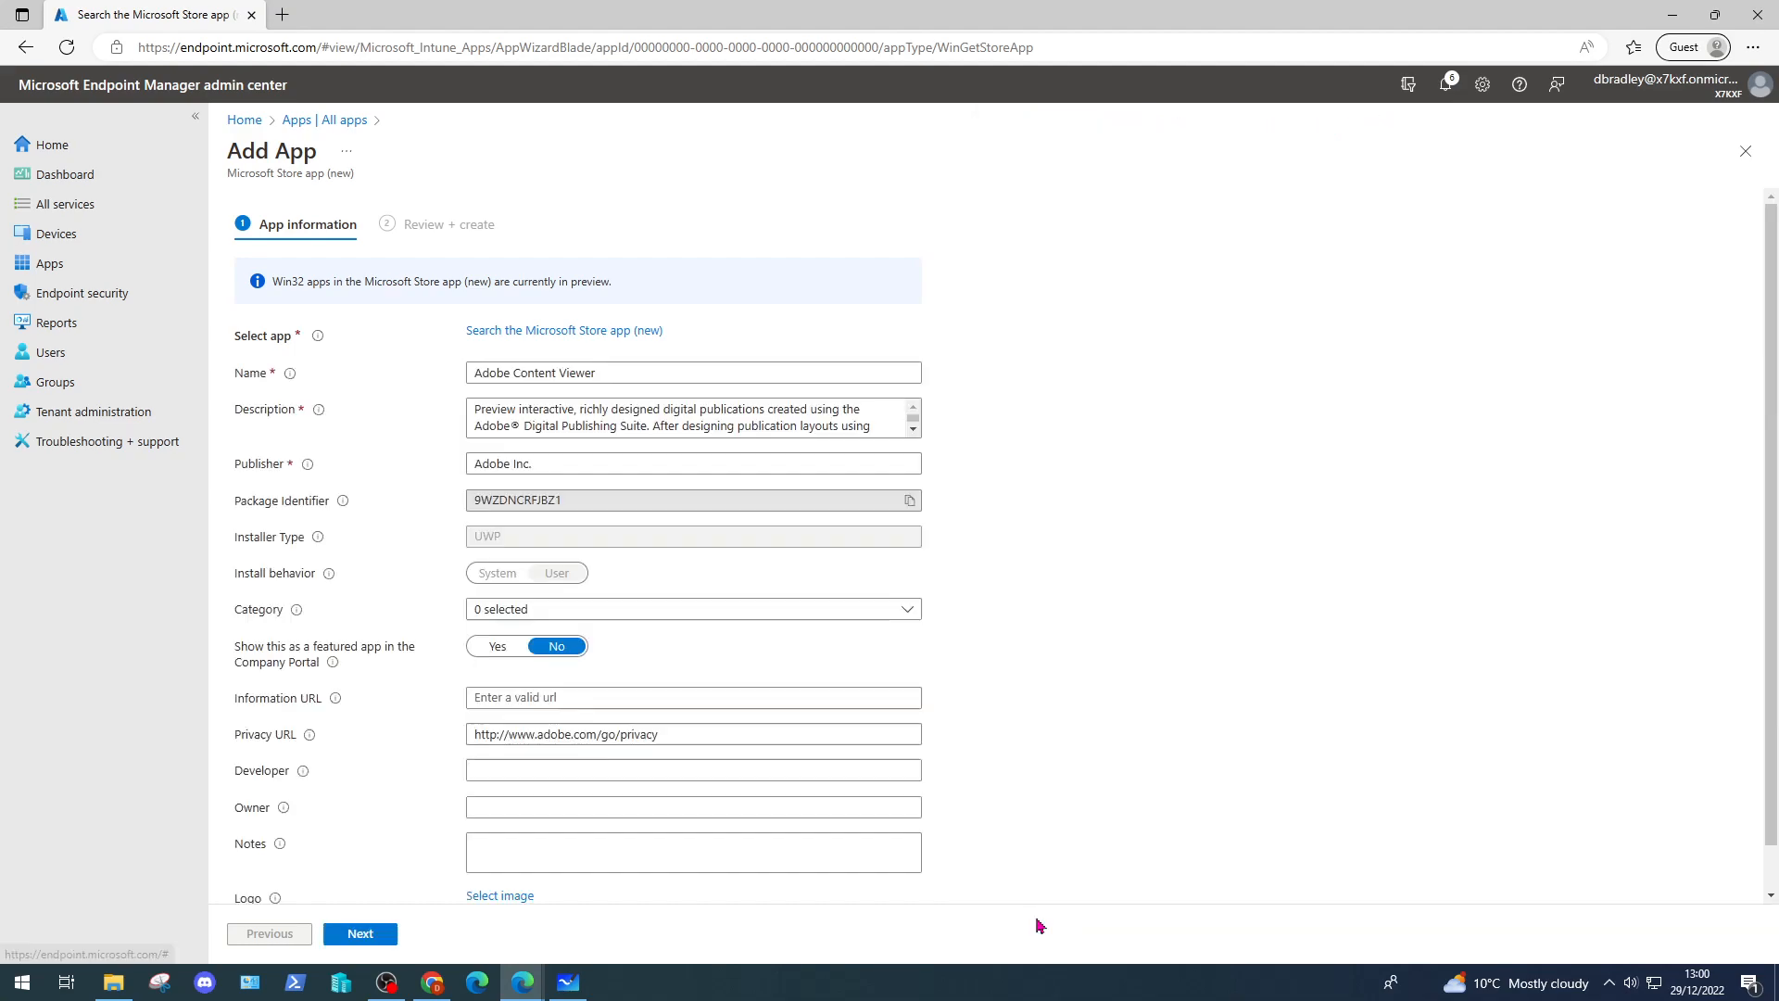
left_click(381, 934)
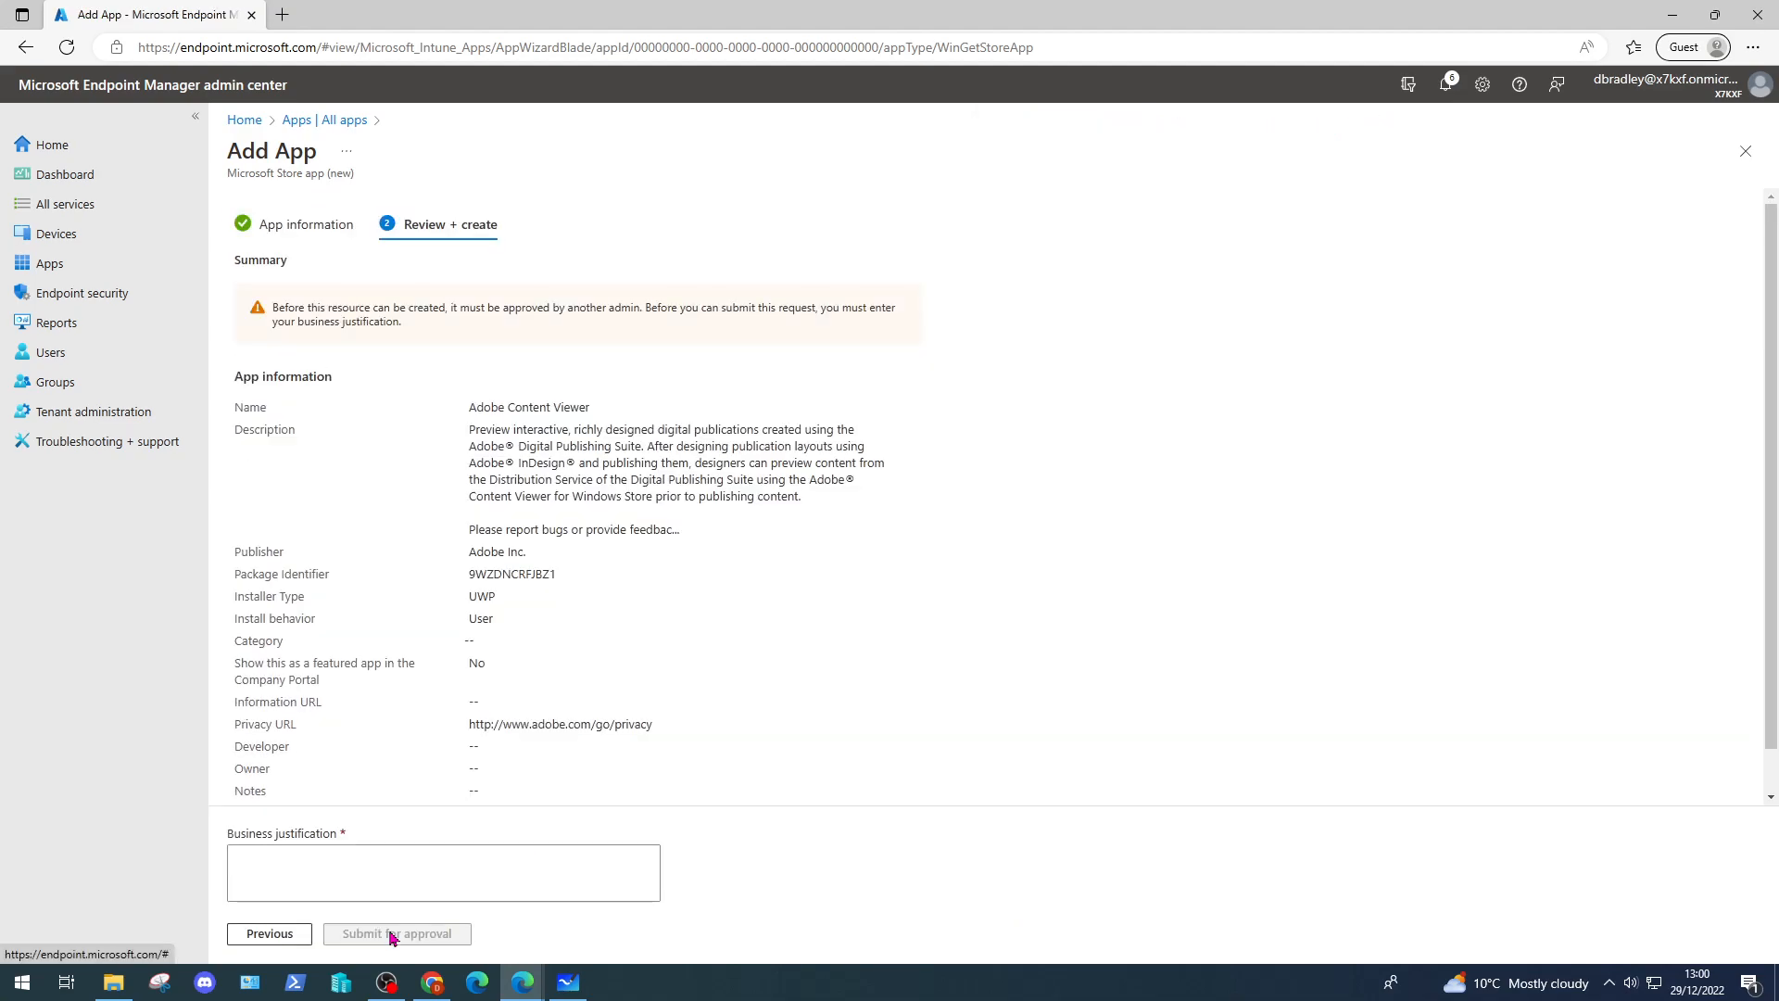
- Submit the Adobe Content Viewer app for approval with the business justification "I need this to do my job"
left_click(401, 888)
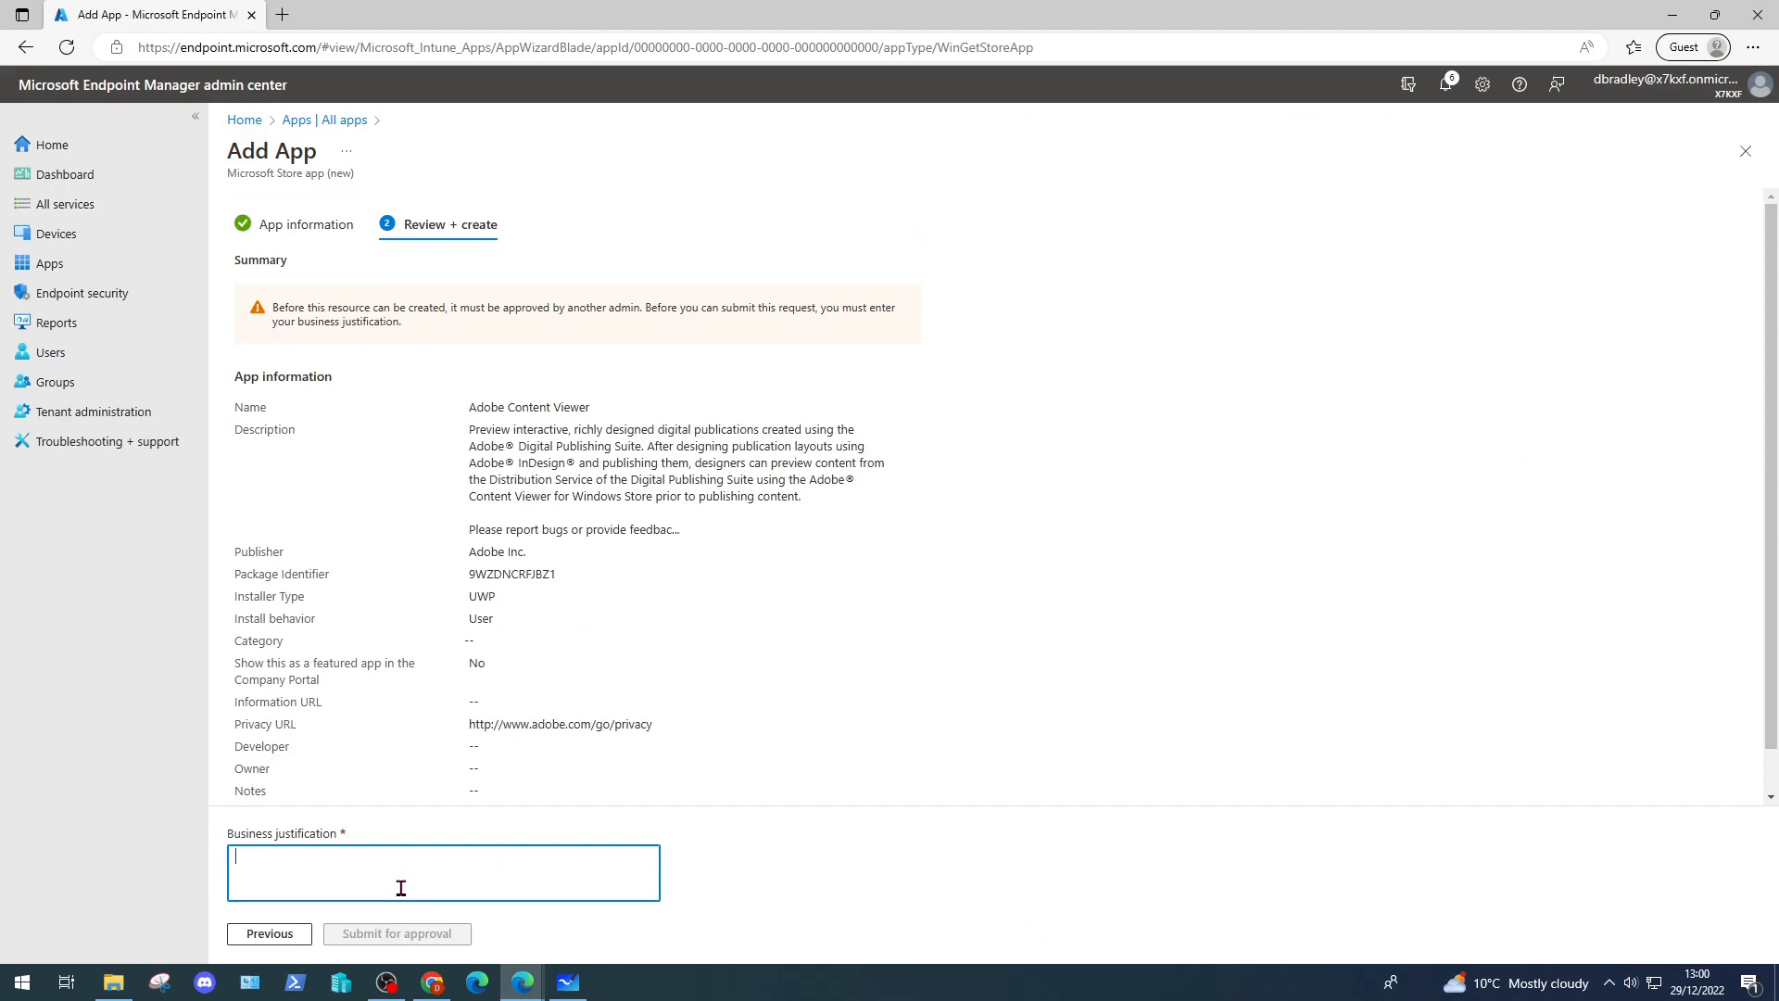
type("I need this to do my jon")
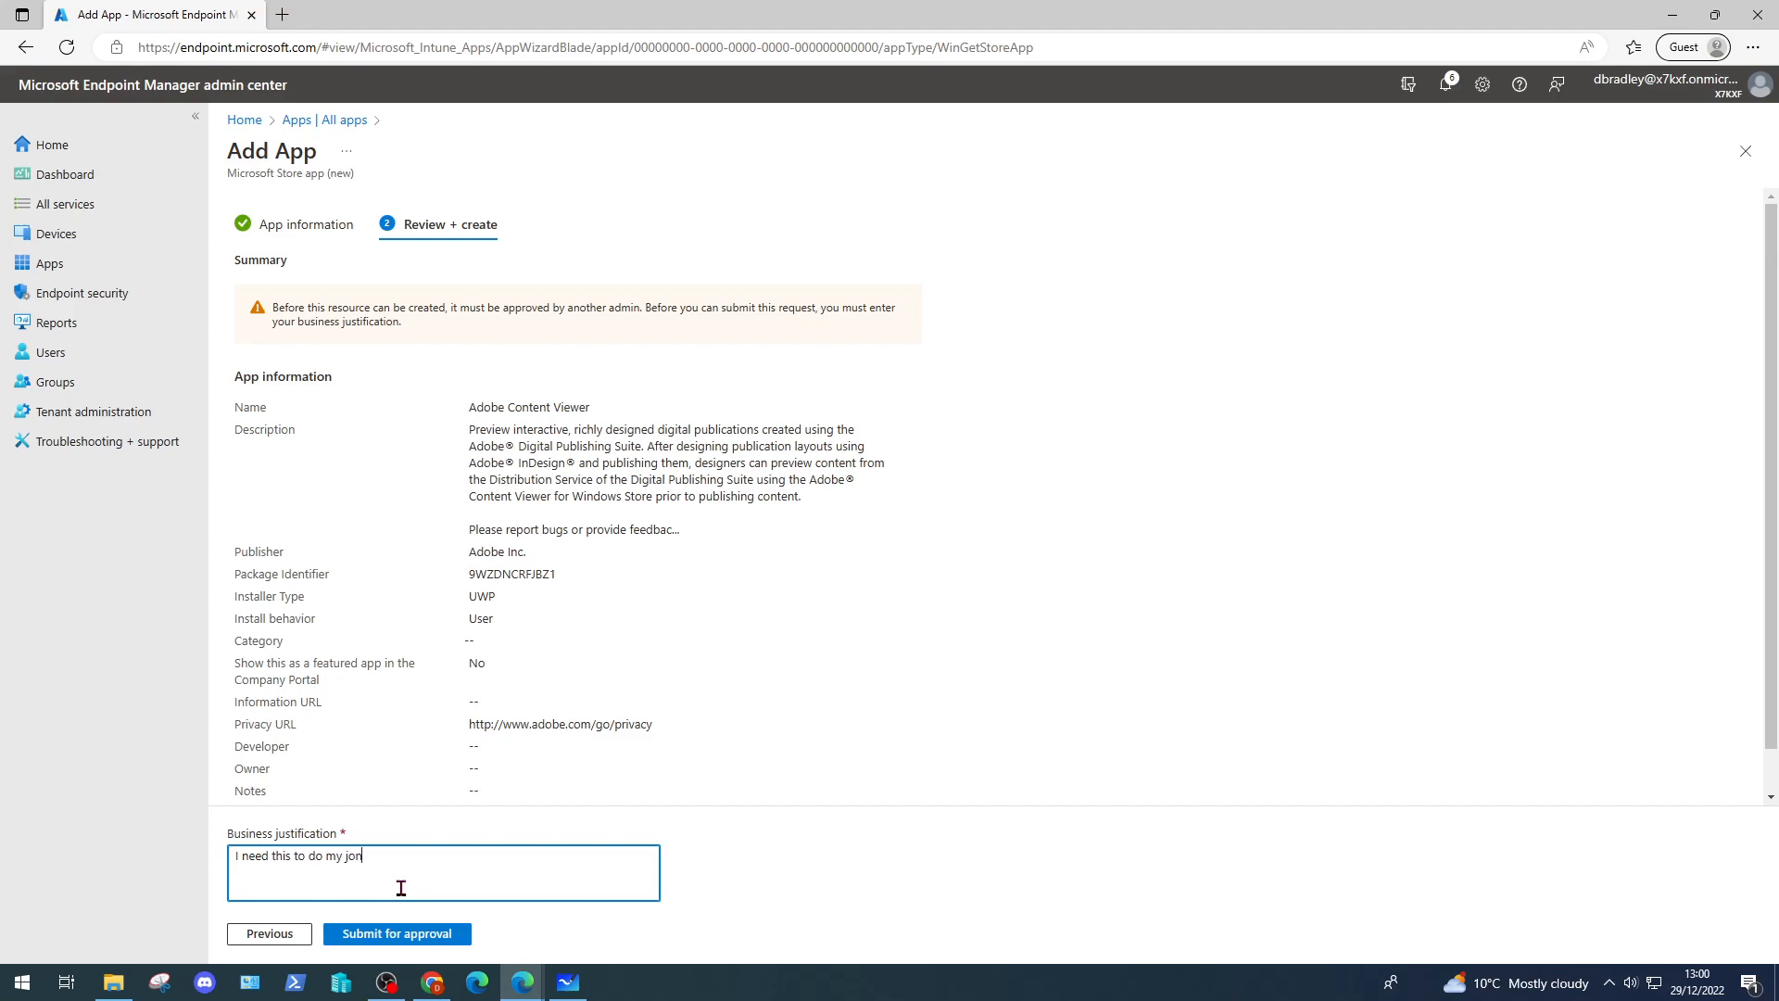
left_click(387, 933)
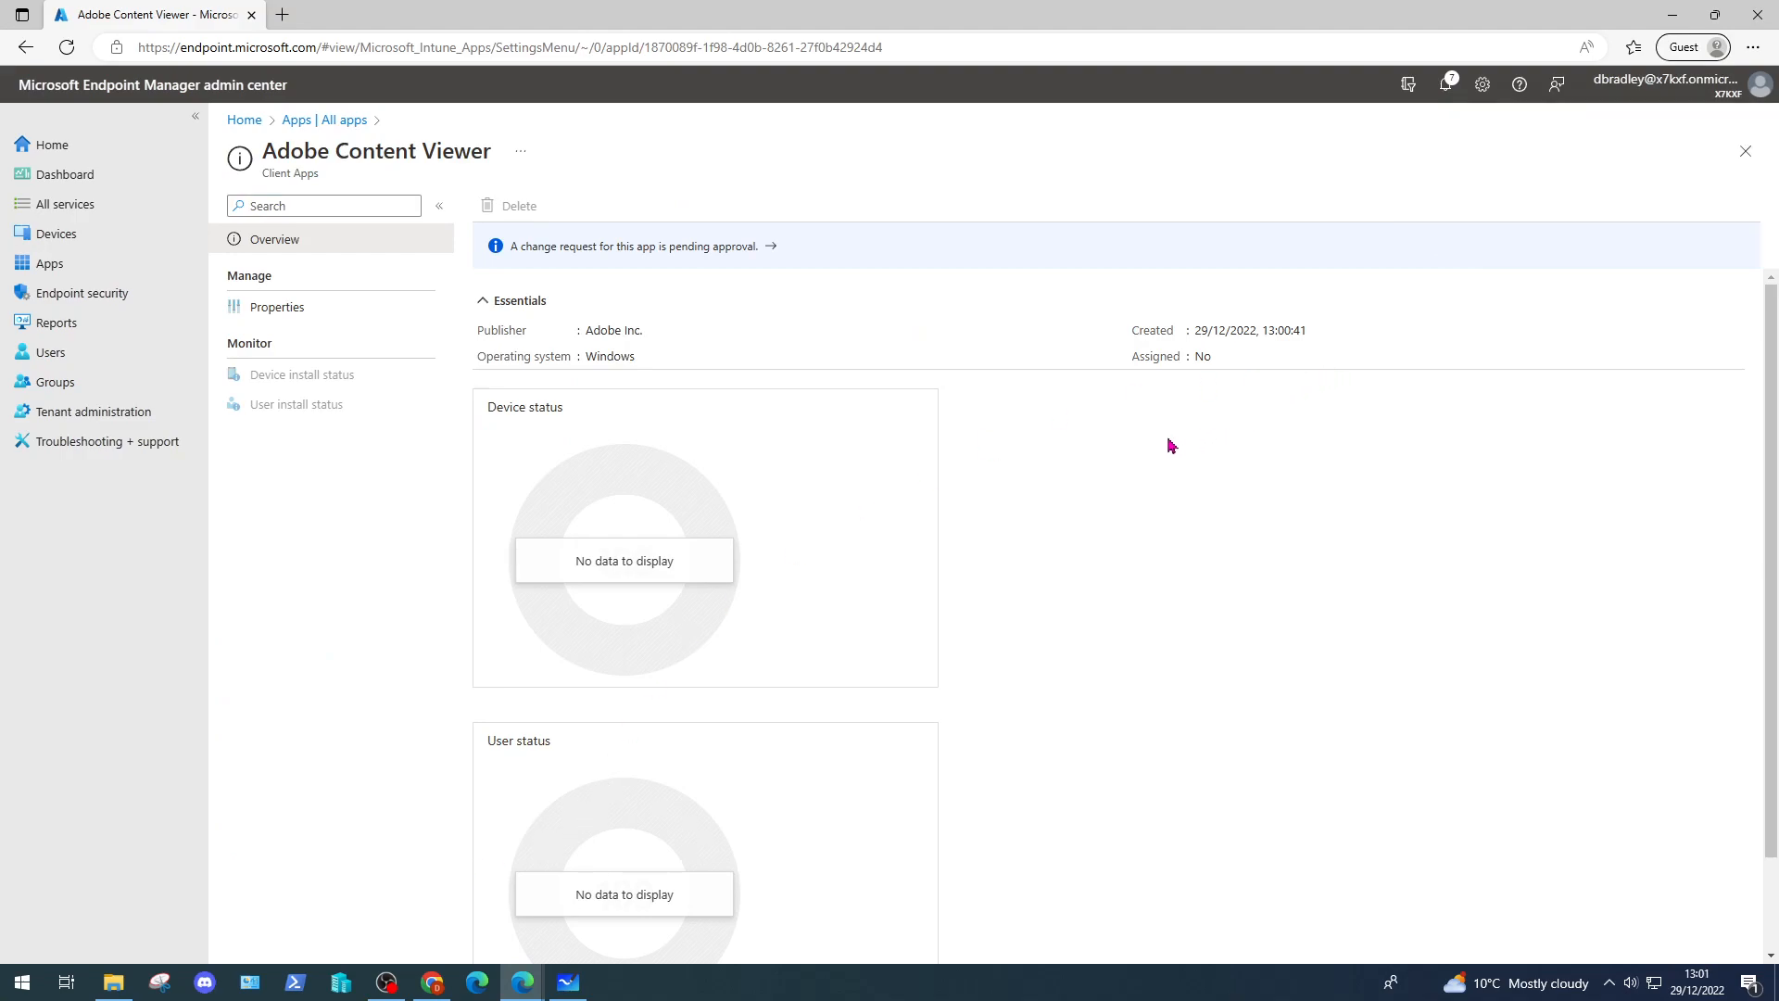
- Switch to the Chrome window signed in as the approving admin and show the received Multi Admin Approval requests
left_click(432, 983)
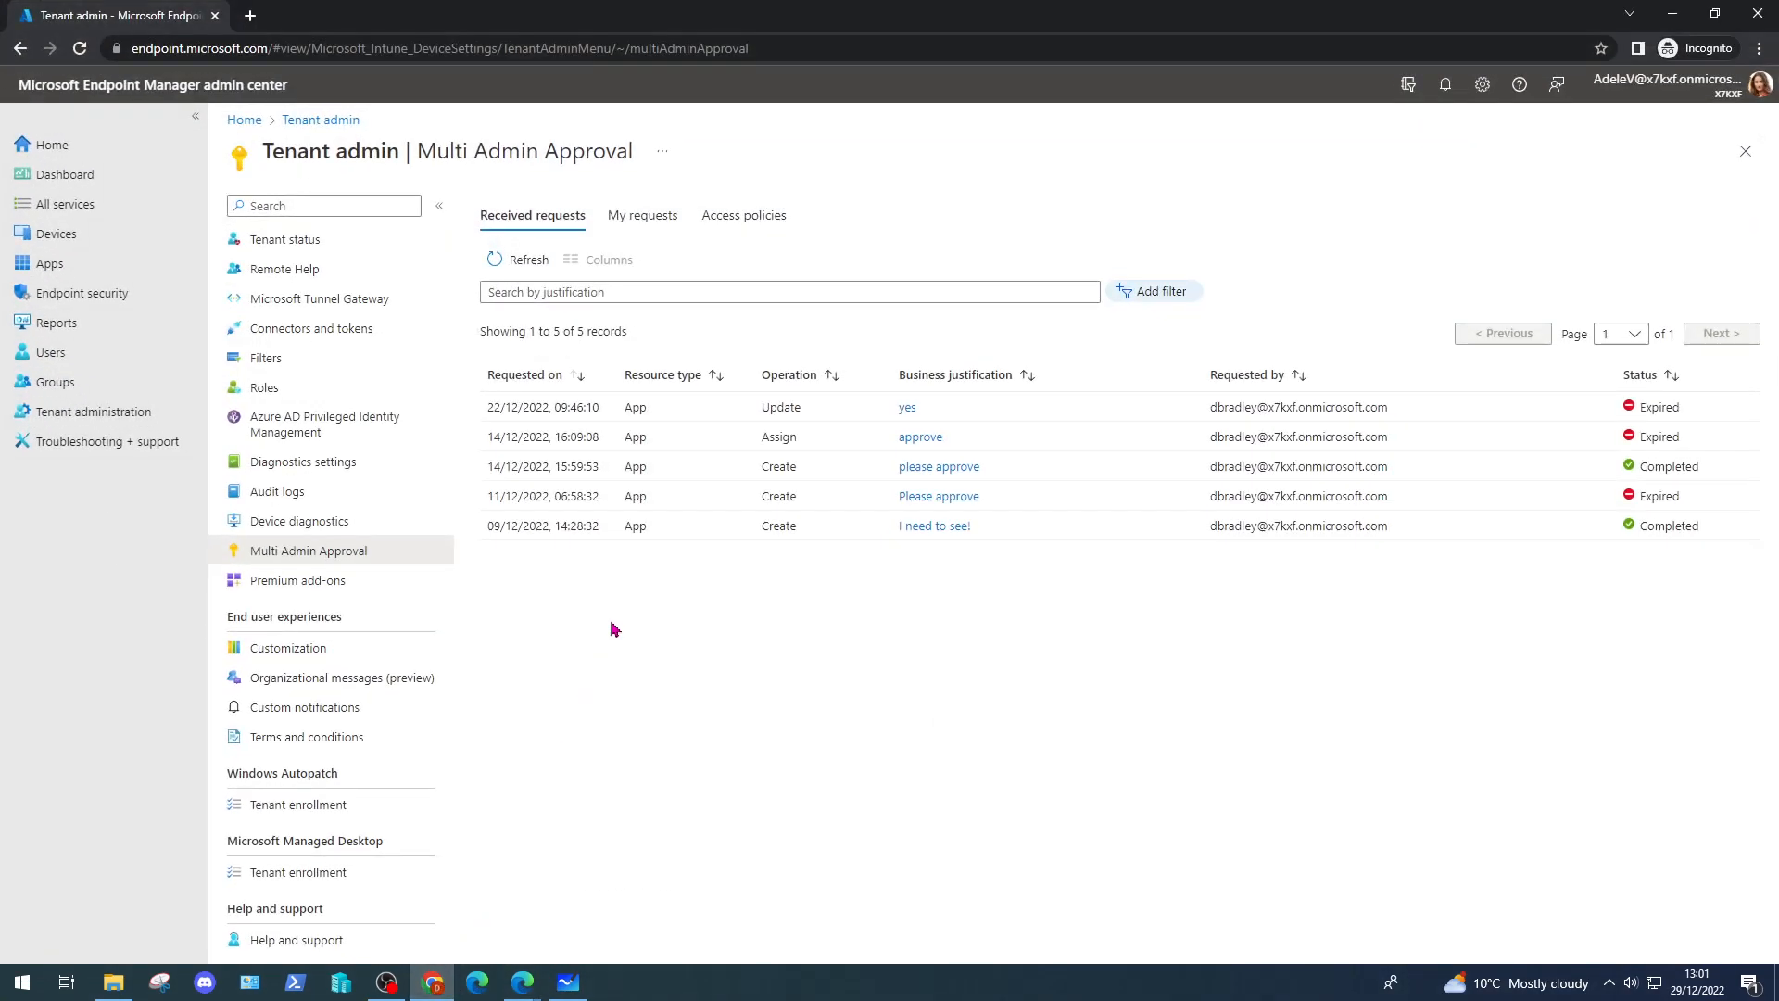
left_click(72, 146)
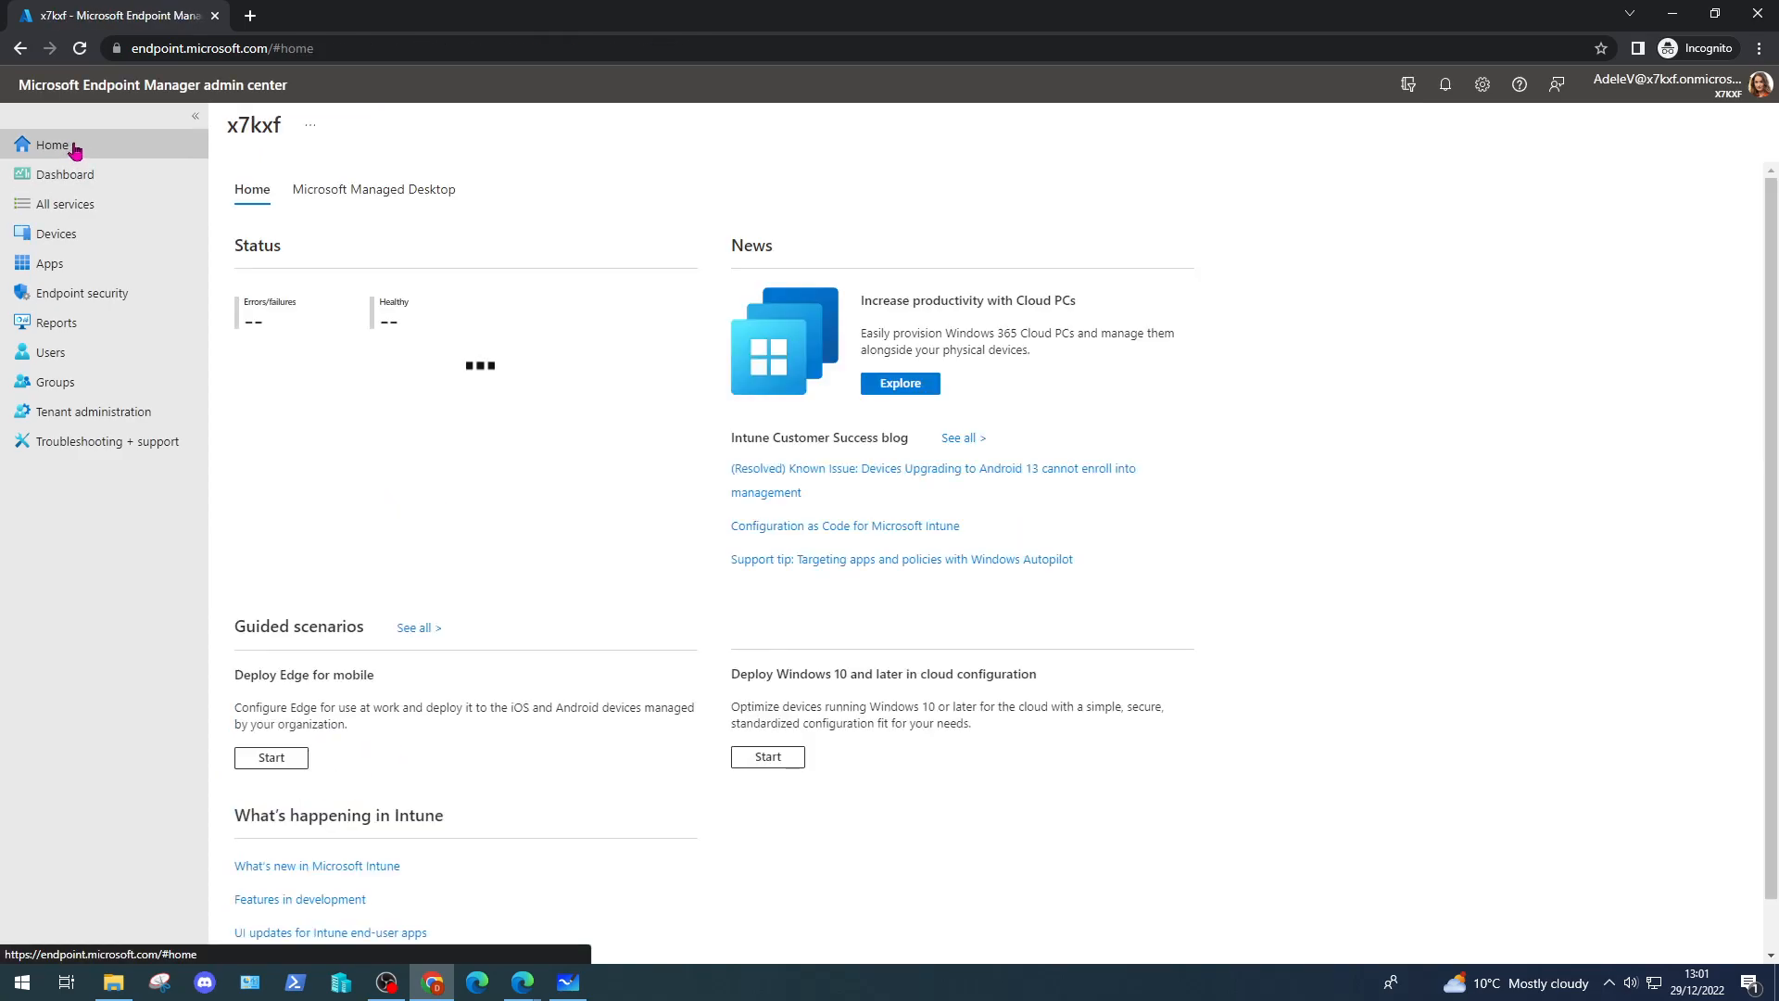
left_click(91, 416)
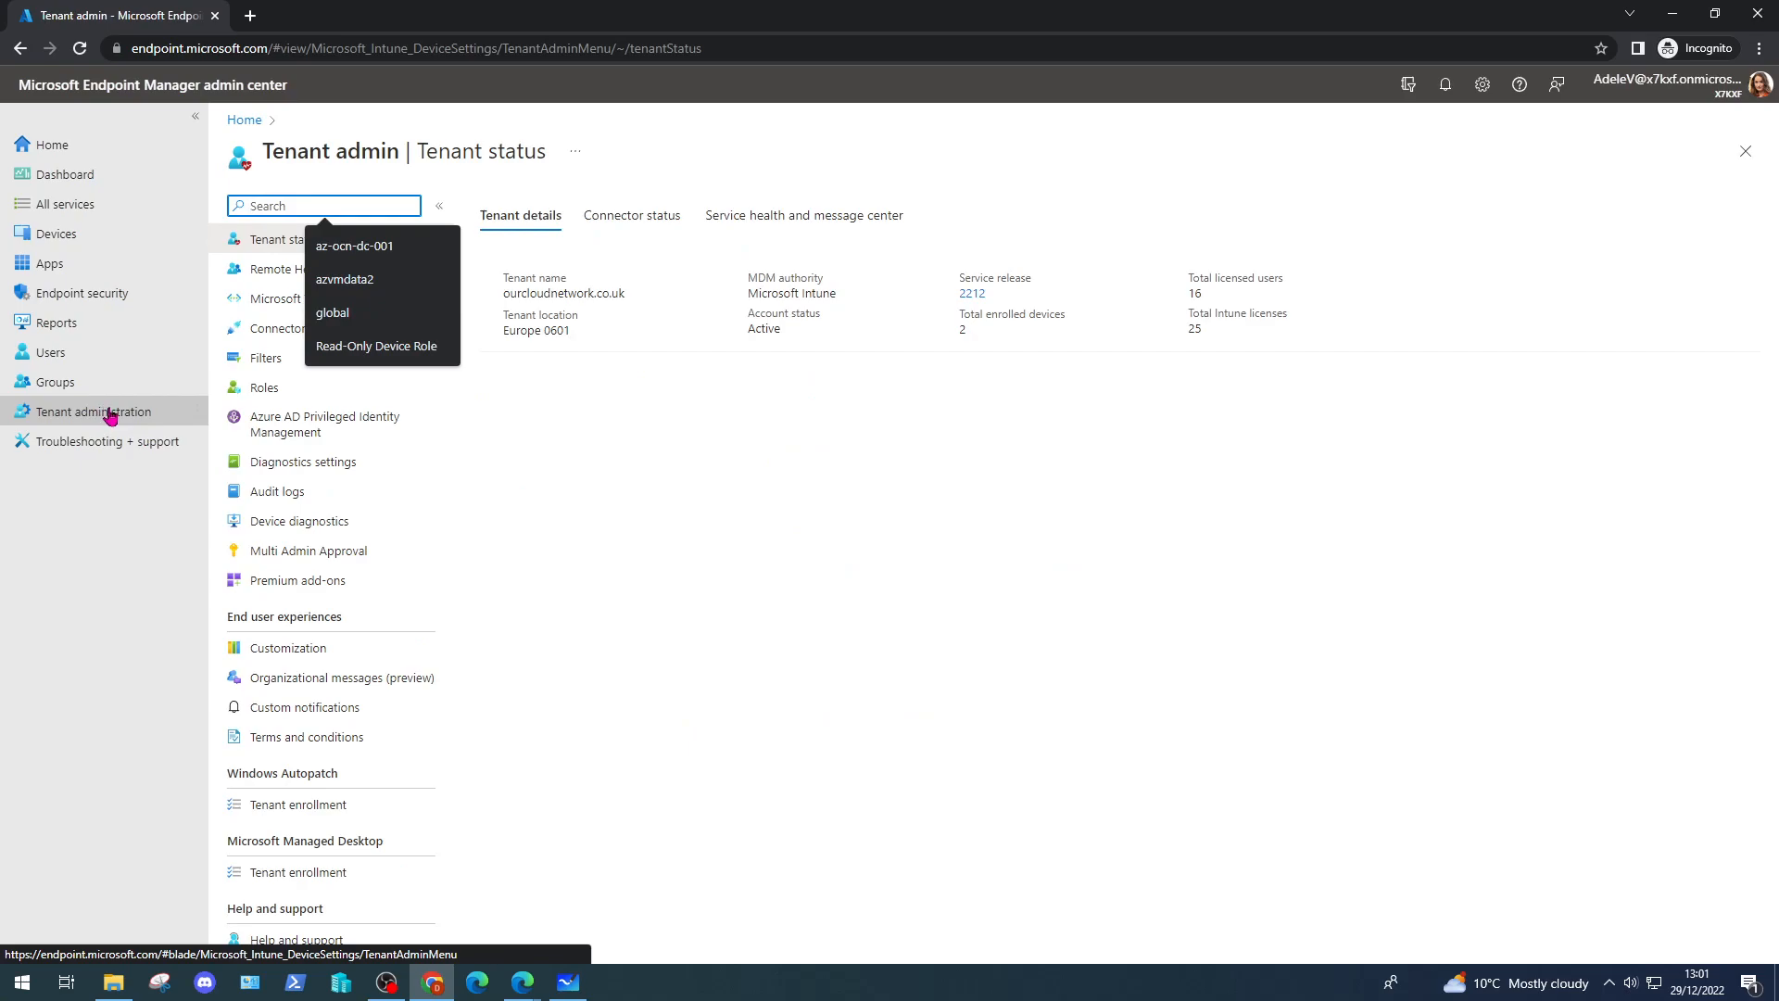
left_click(285, 553)
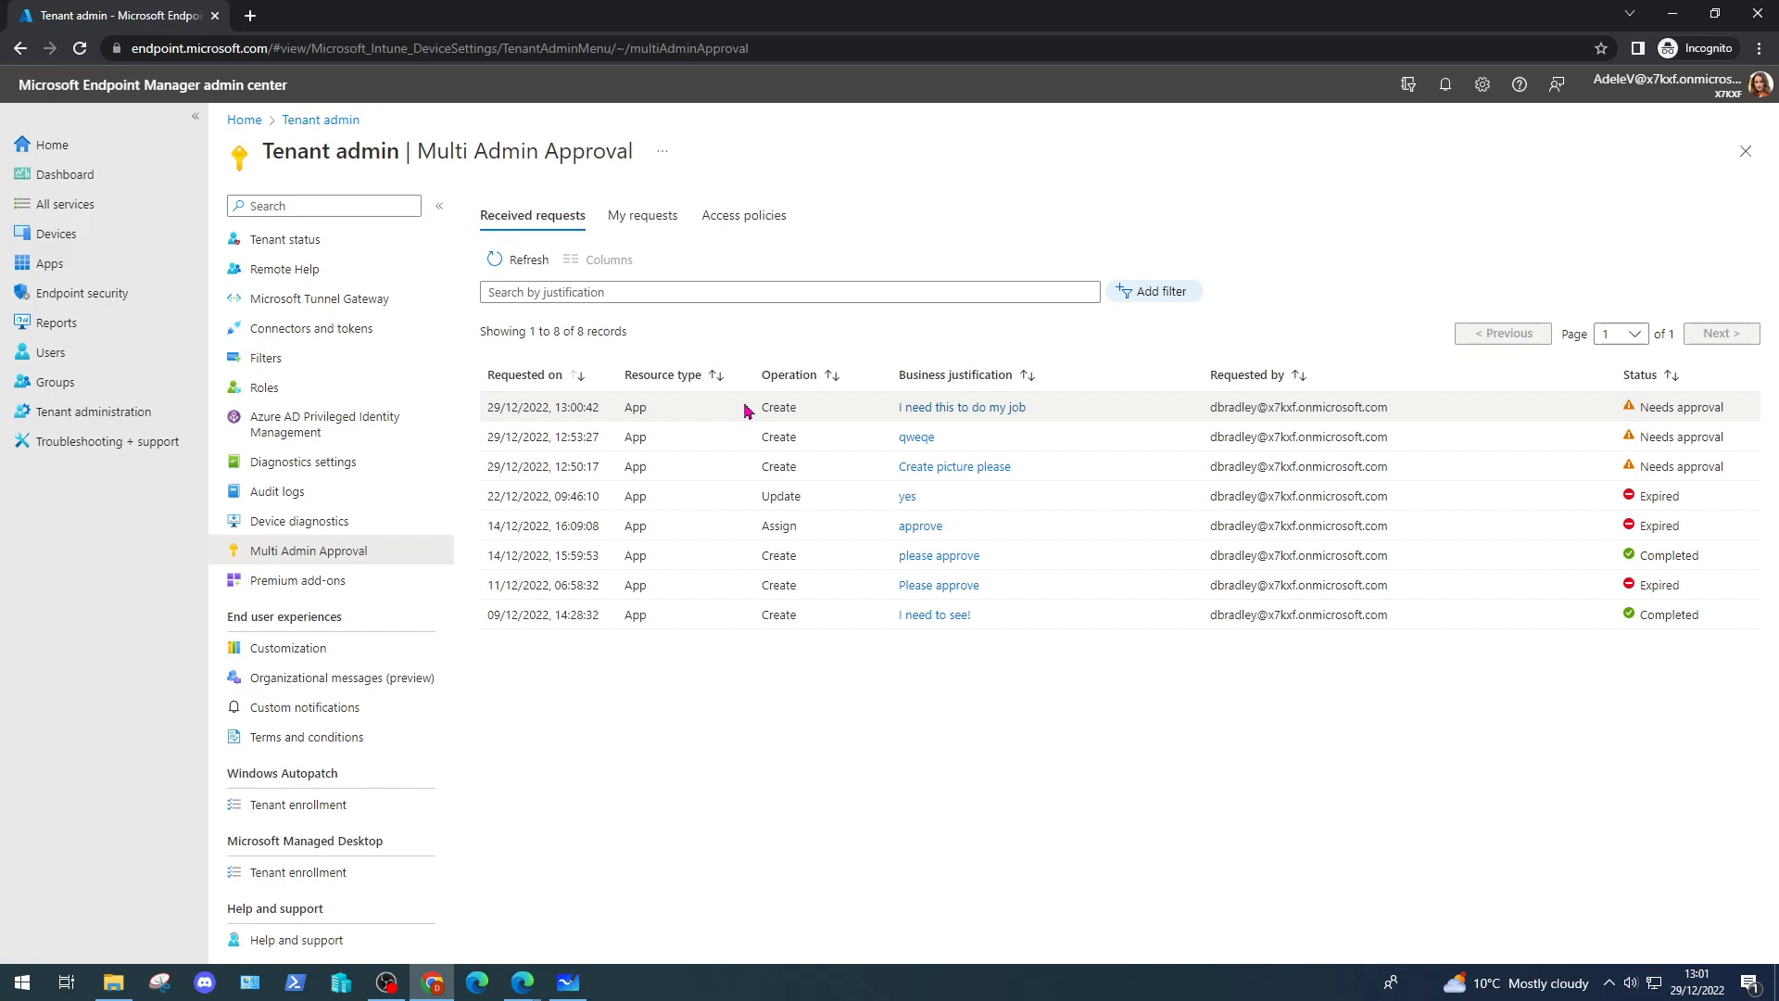
- Open the received request "I need this to do my job" and examine its app changes, including the app's display name
left_click(917, 413)
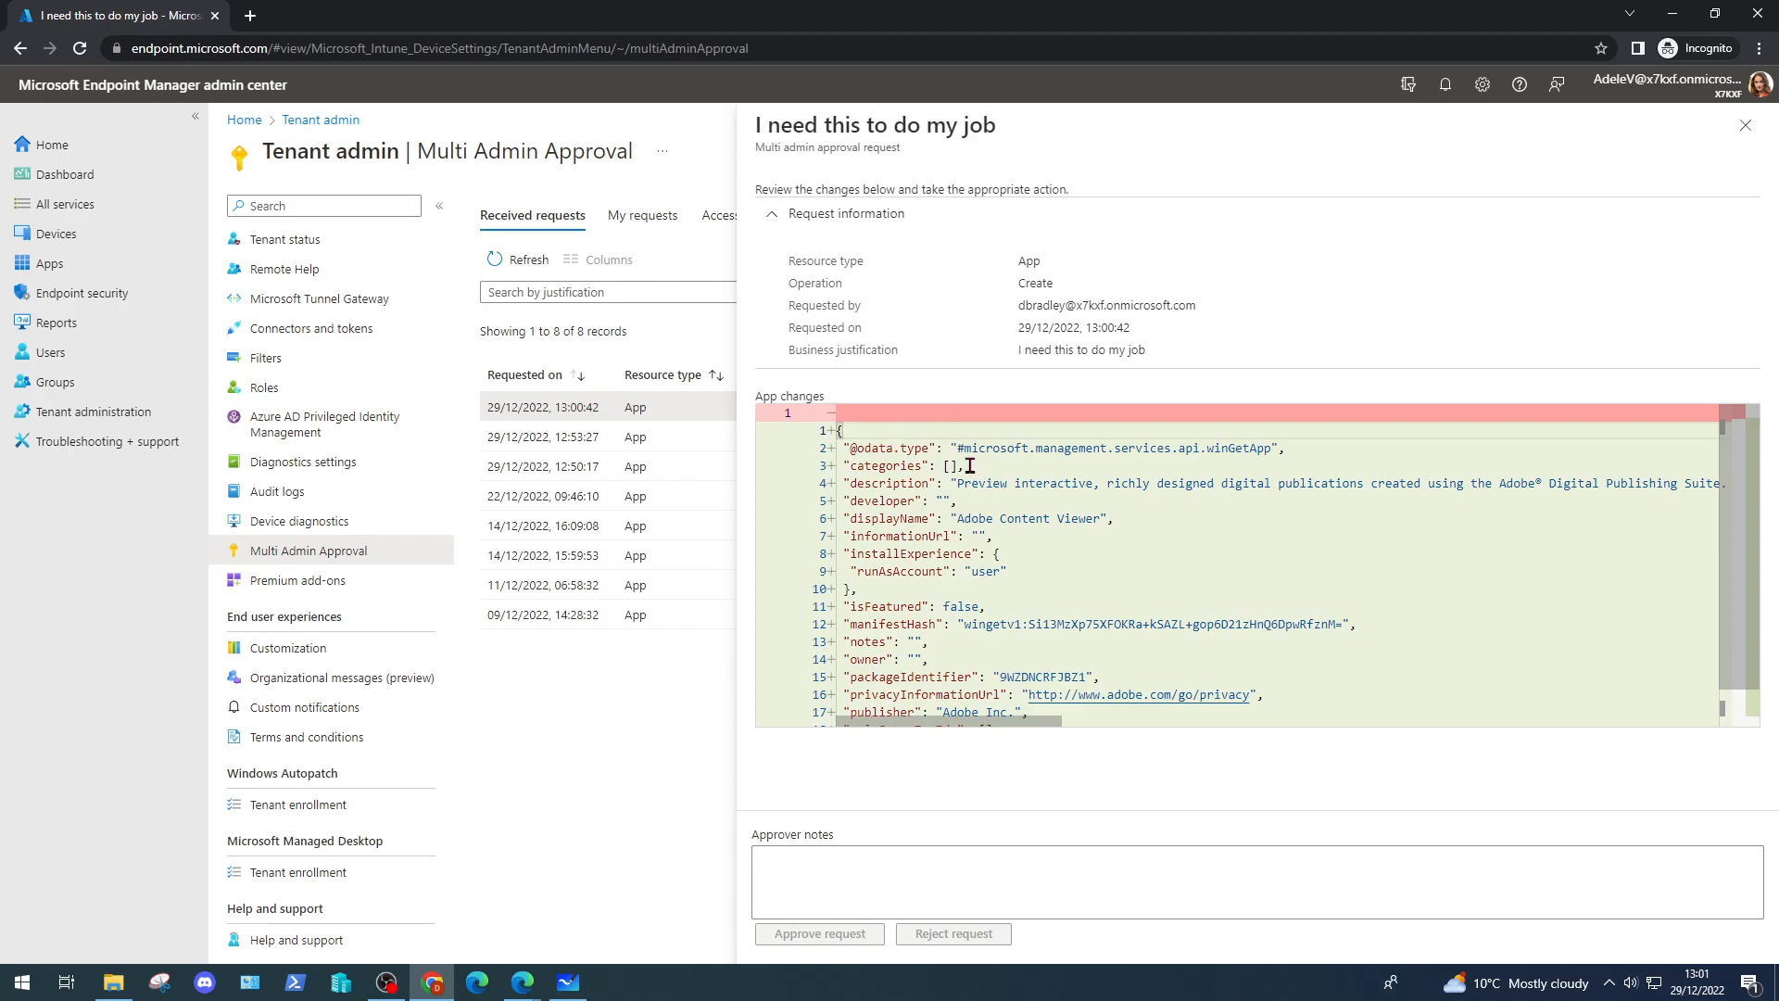
scroll(1002, 482, "down", 1)
scroll(1024, 522, "up", 1)
left_click_drag(1215, 447, 1259, 464)
left_click(1121, 485)
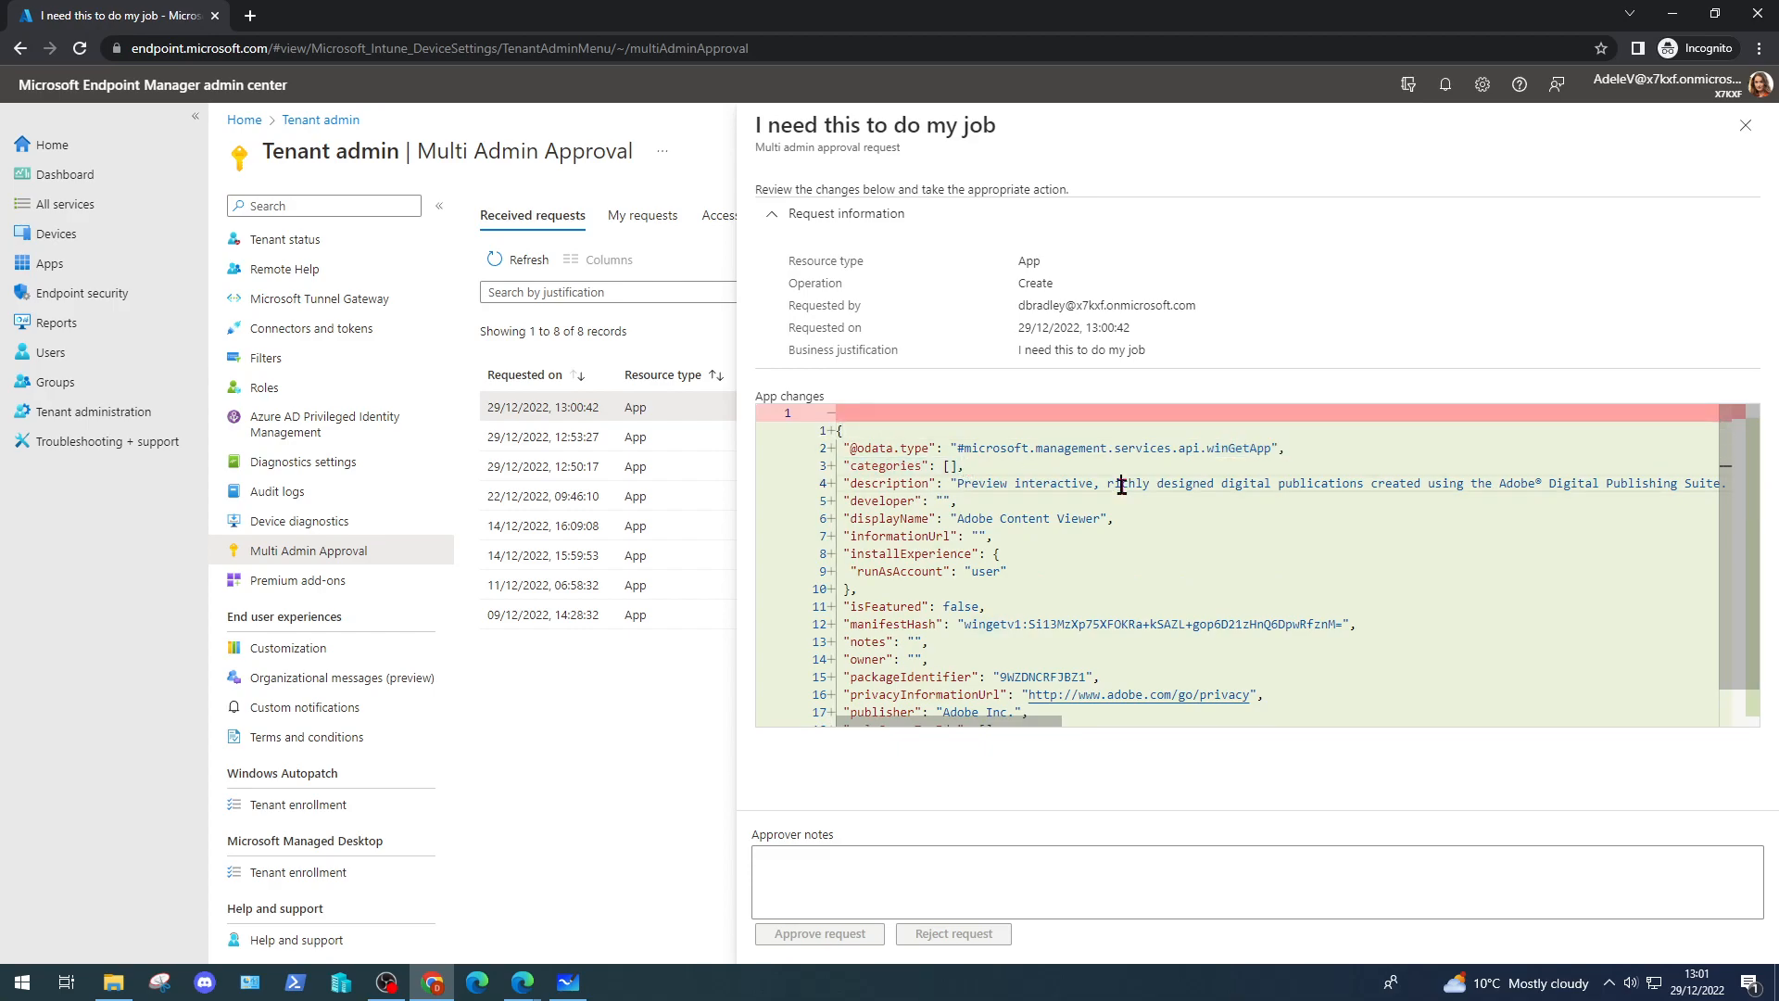
left_click_drag(956, 517, 1112, 518)
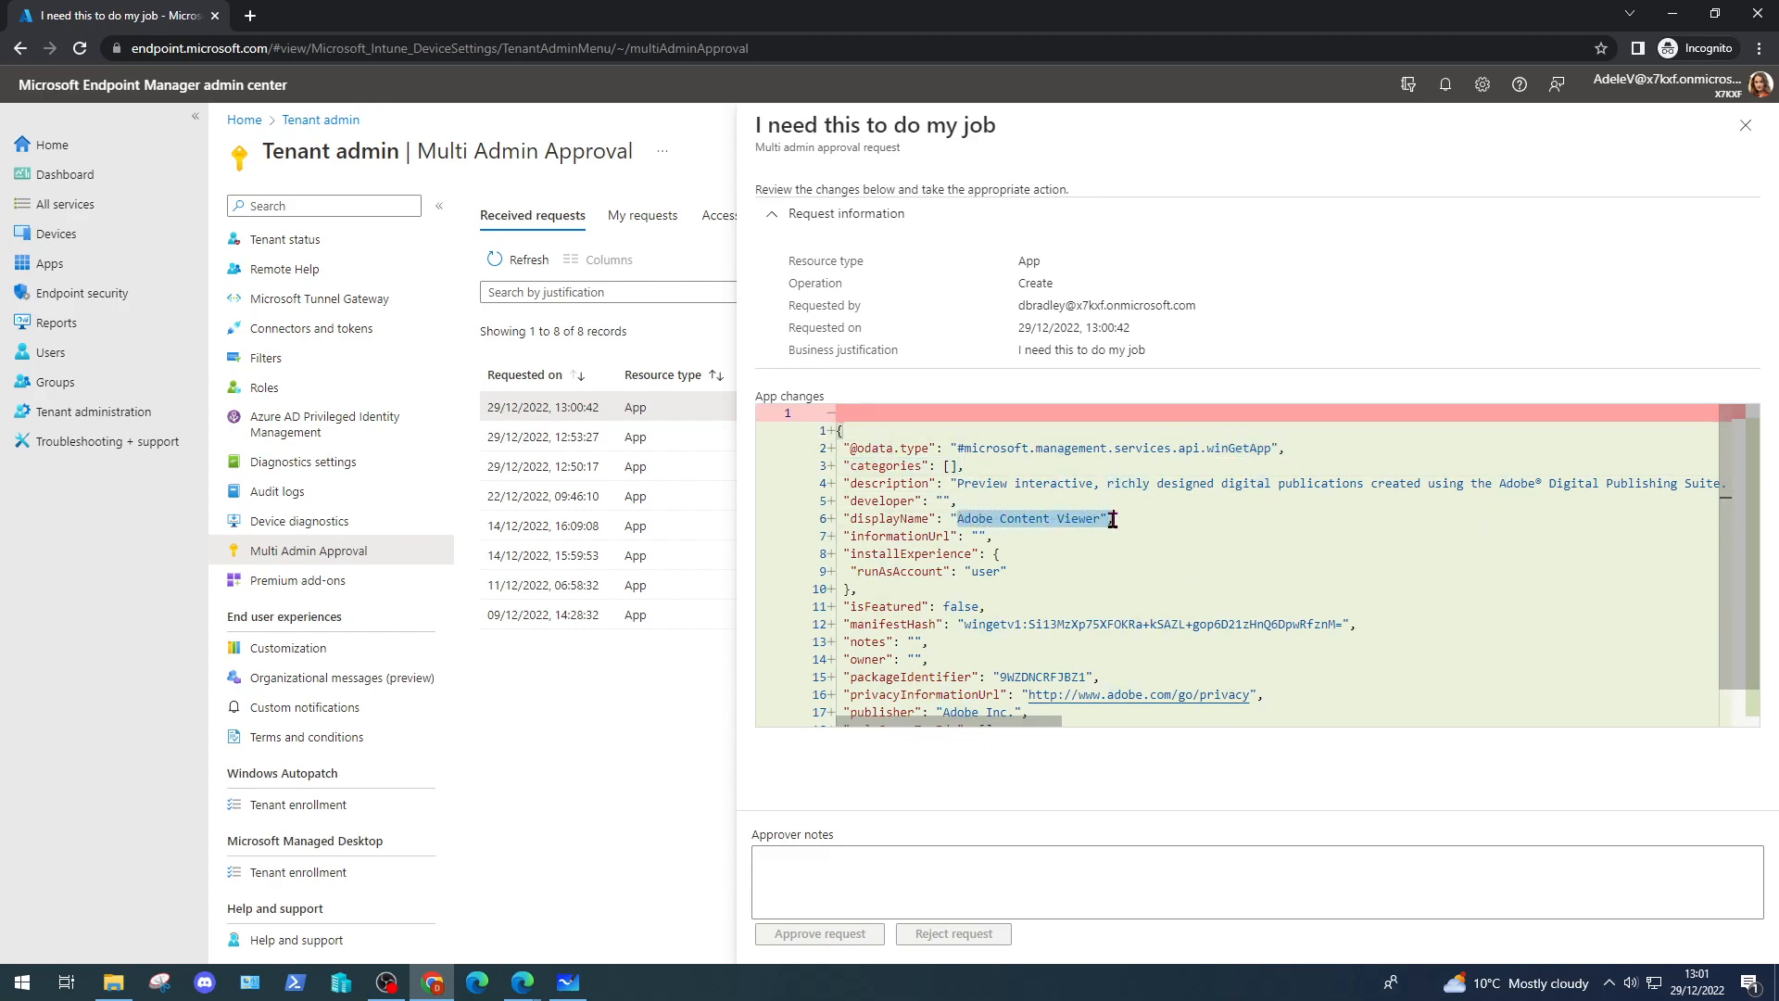
scroll(1112, 521, "down", 1)
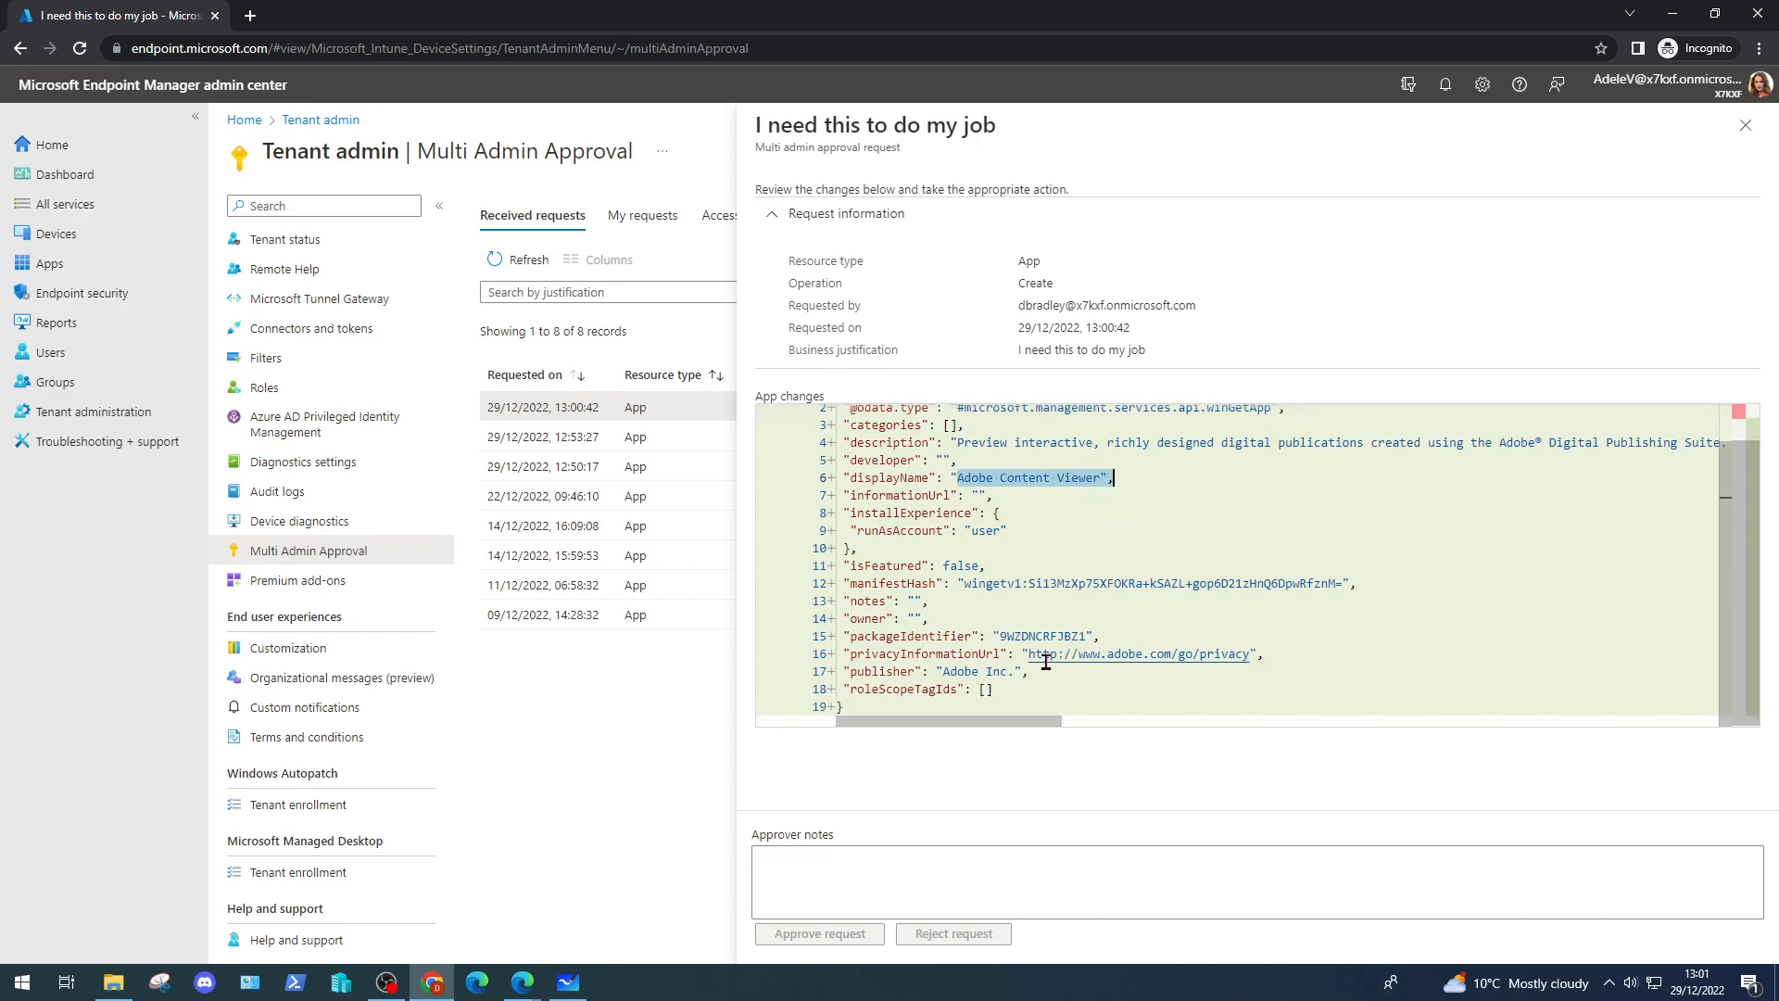
- Approve the request with the approver note "I approve" and refresh the list of received requests
left_click(868, 866)
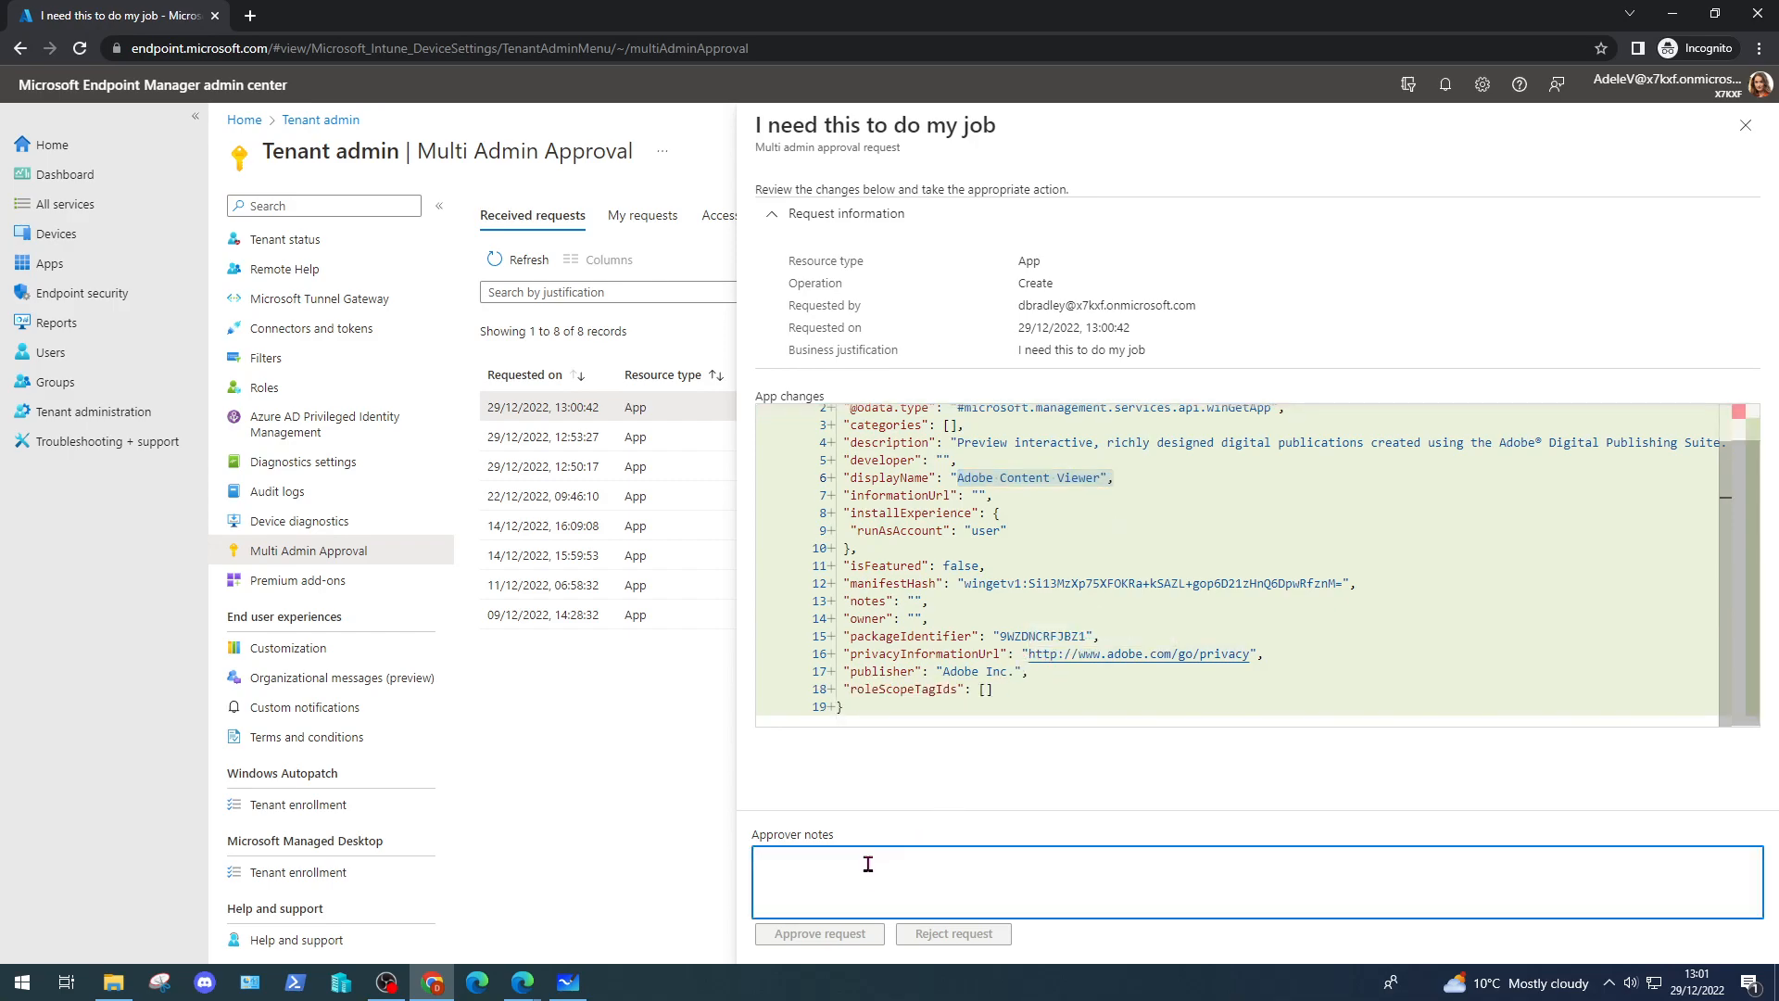
type("I approvce")
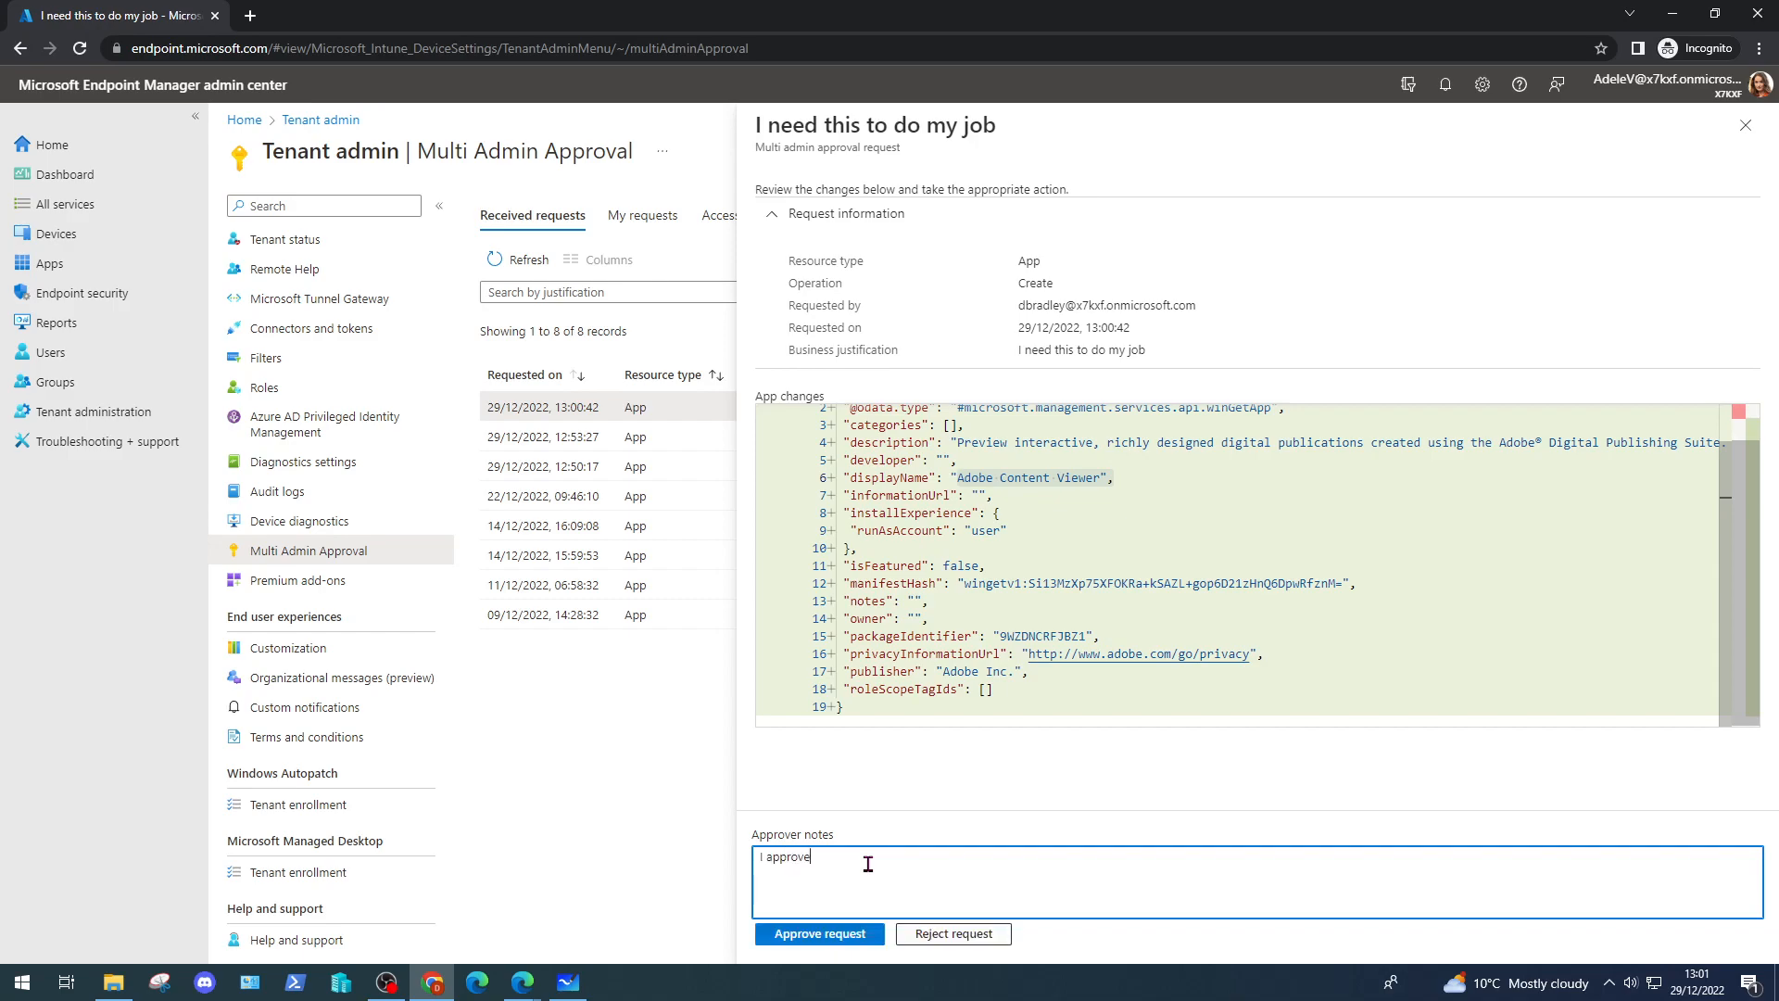
left_click(858, 935)
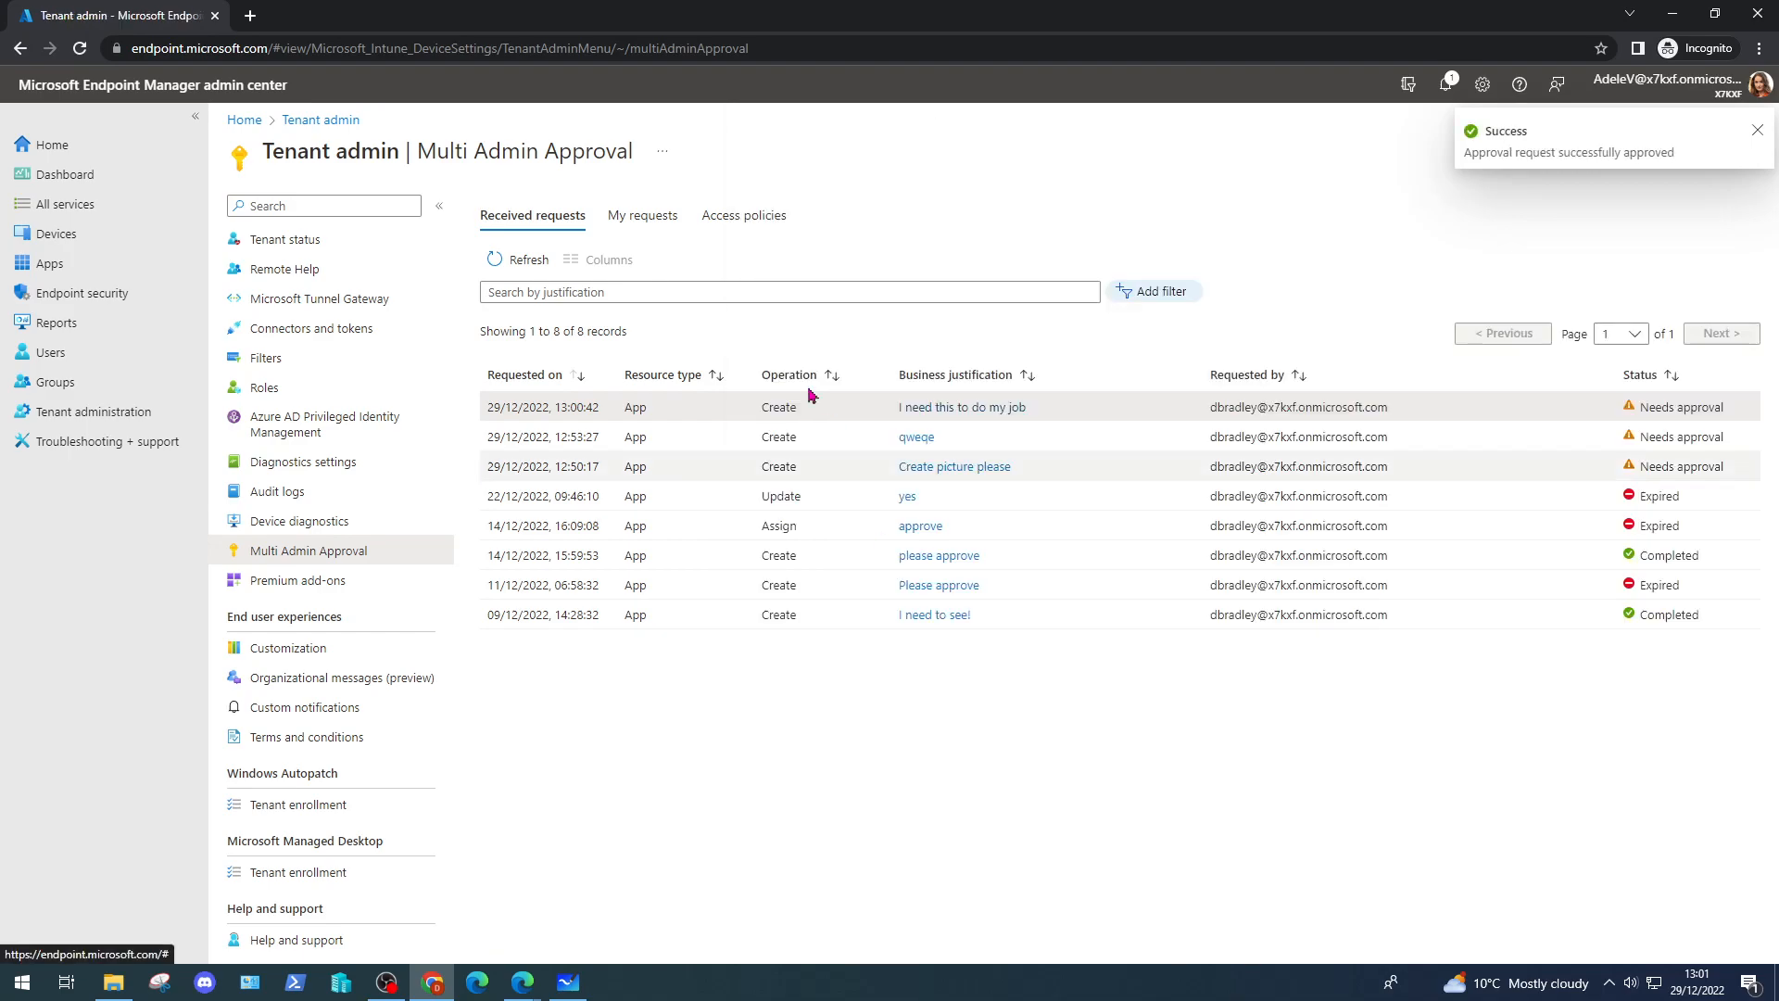
left_click(521, 264)
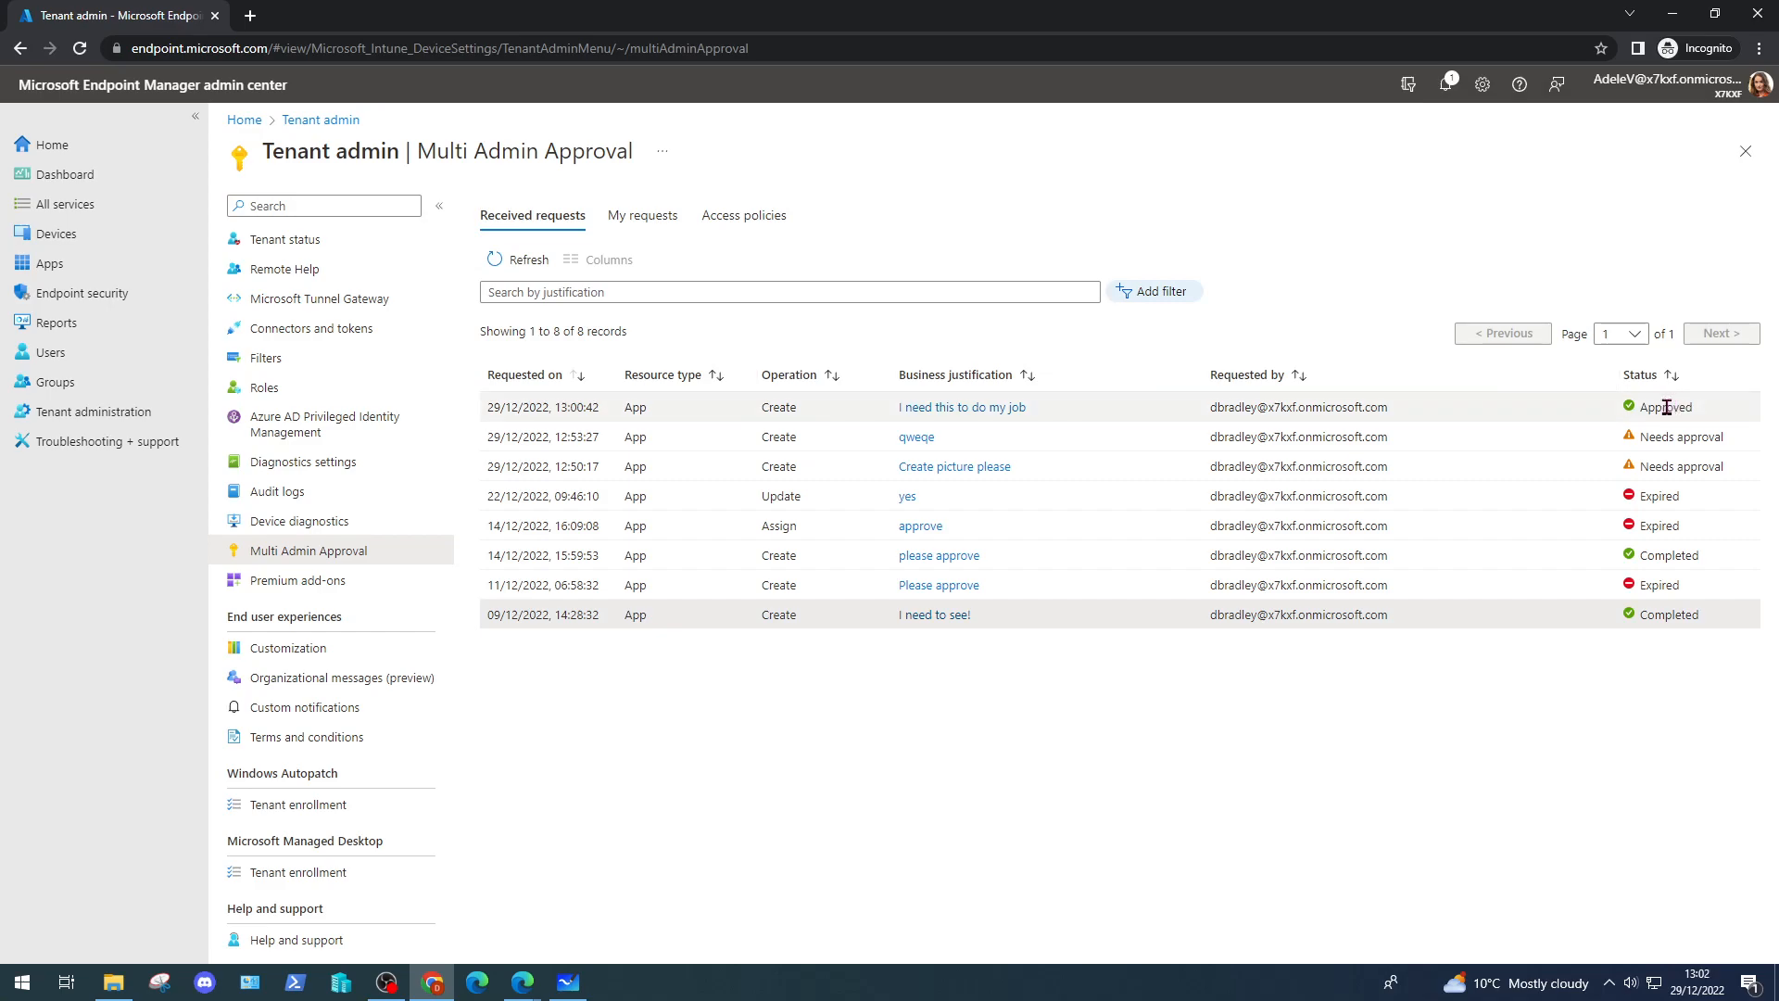
- Return to the requesting admin's Edge window and show that admin's own Multi Admin Approval requests
left_click(1672, 14)
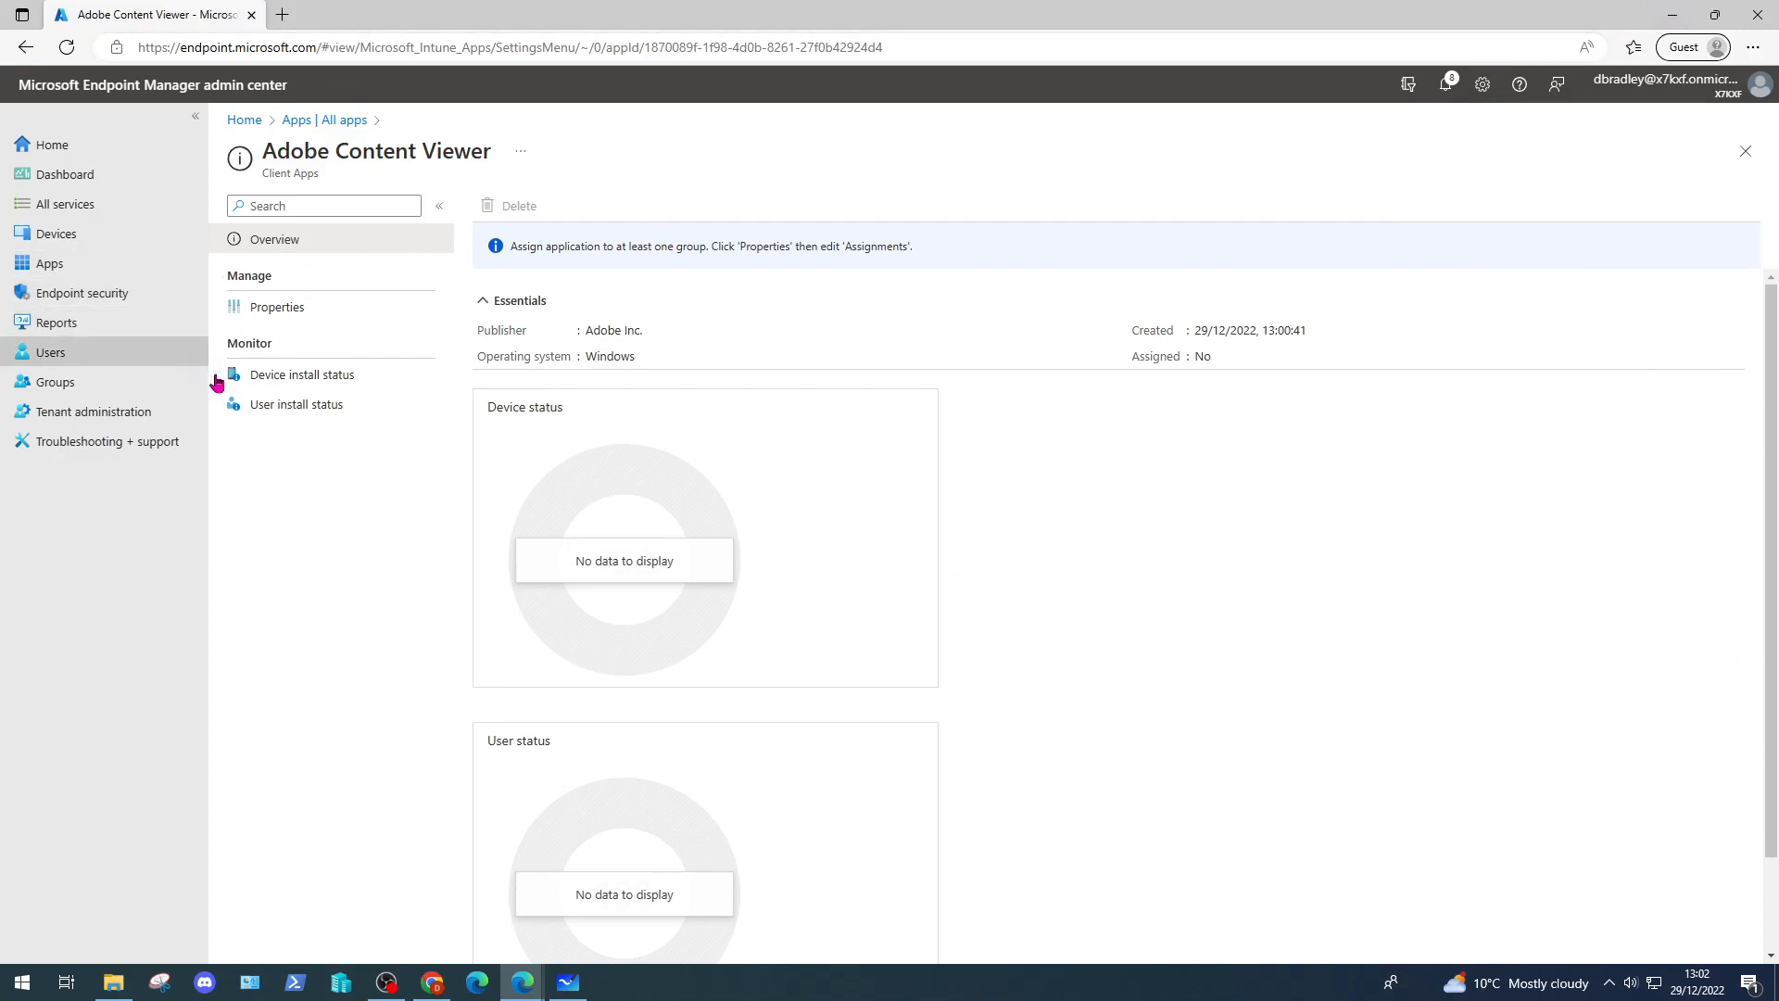
left_click(116, 408)
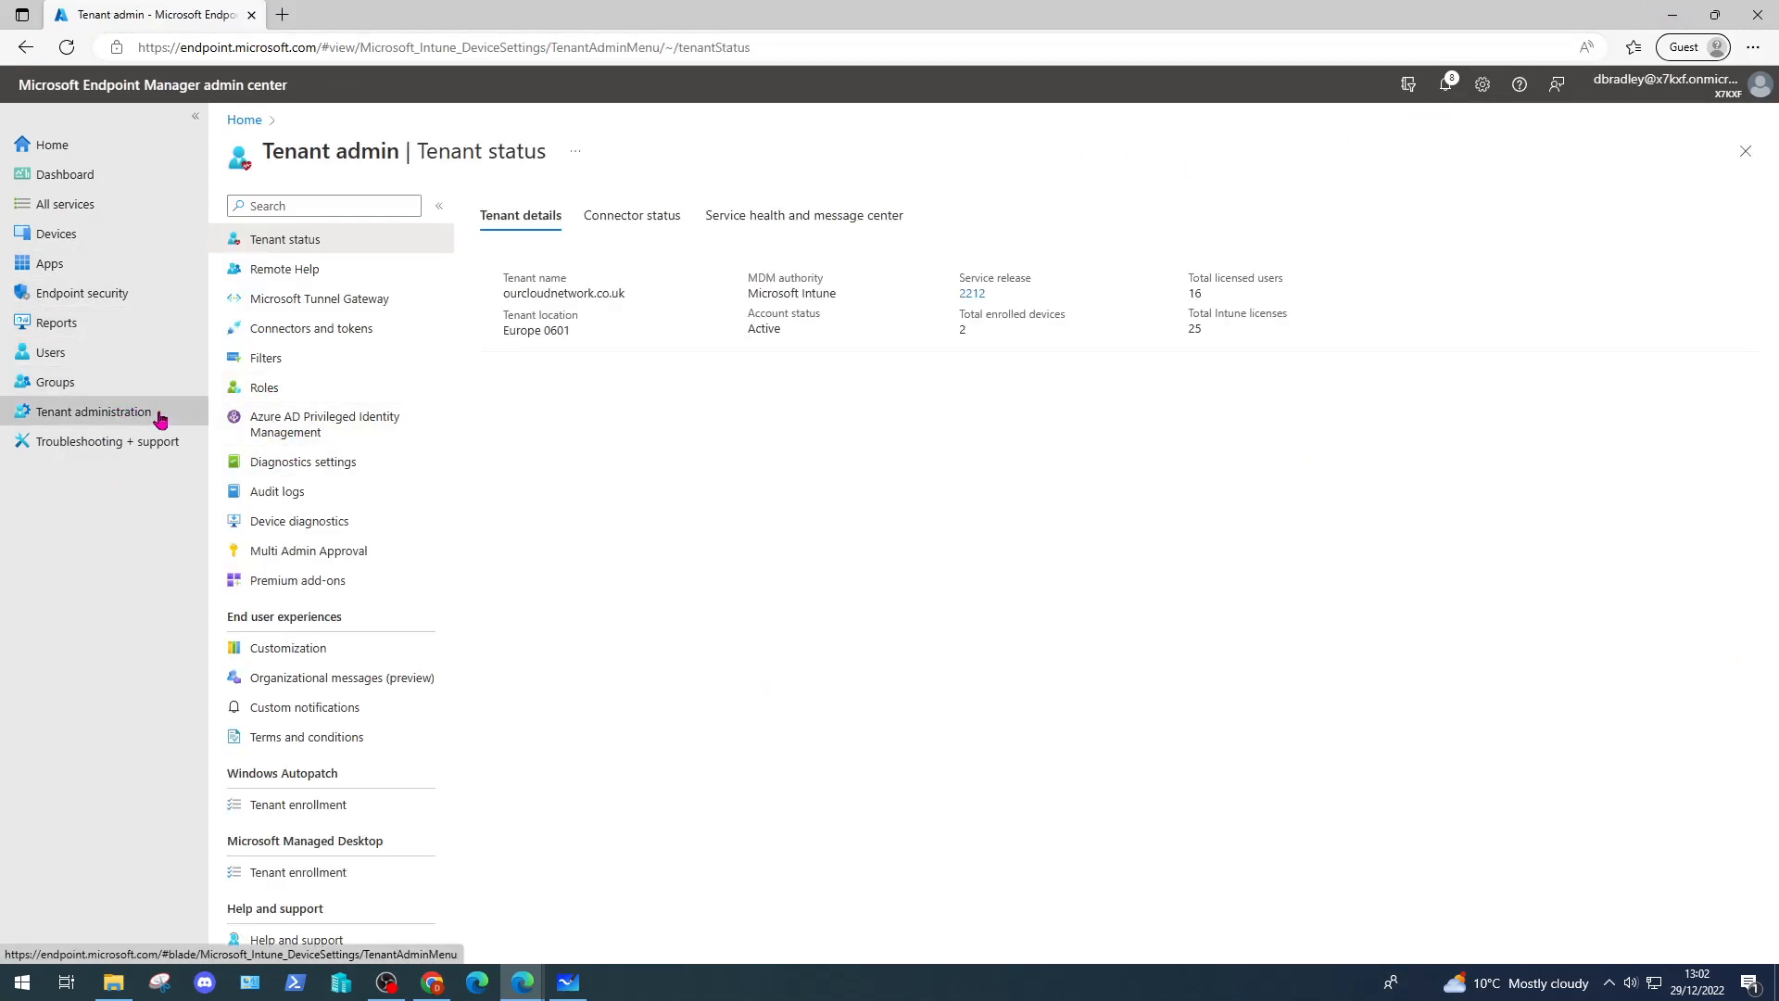
left_click(288, 554)
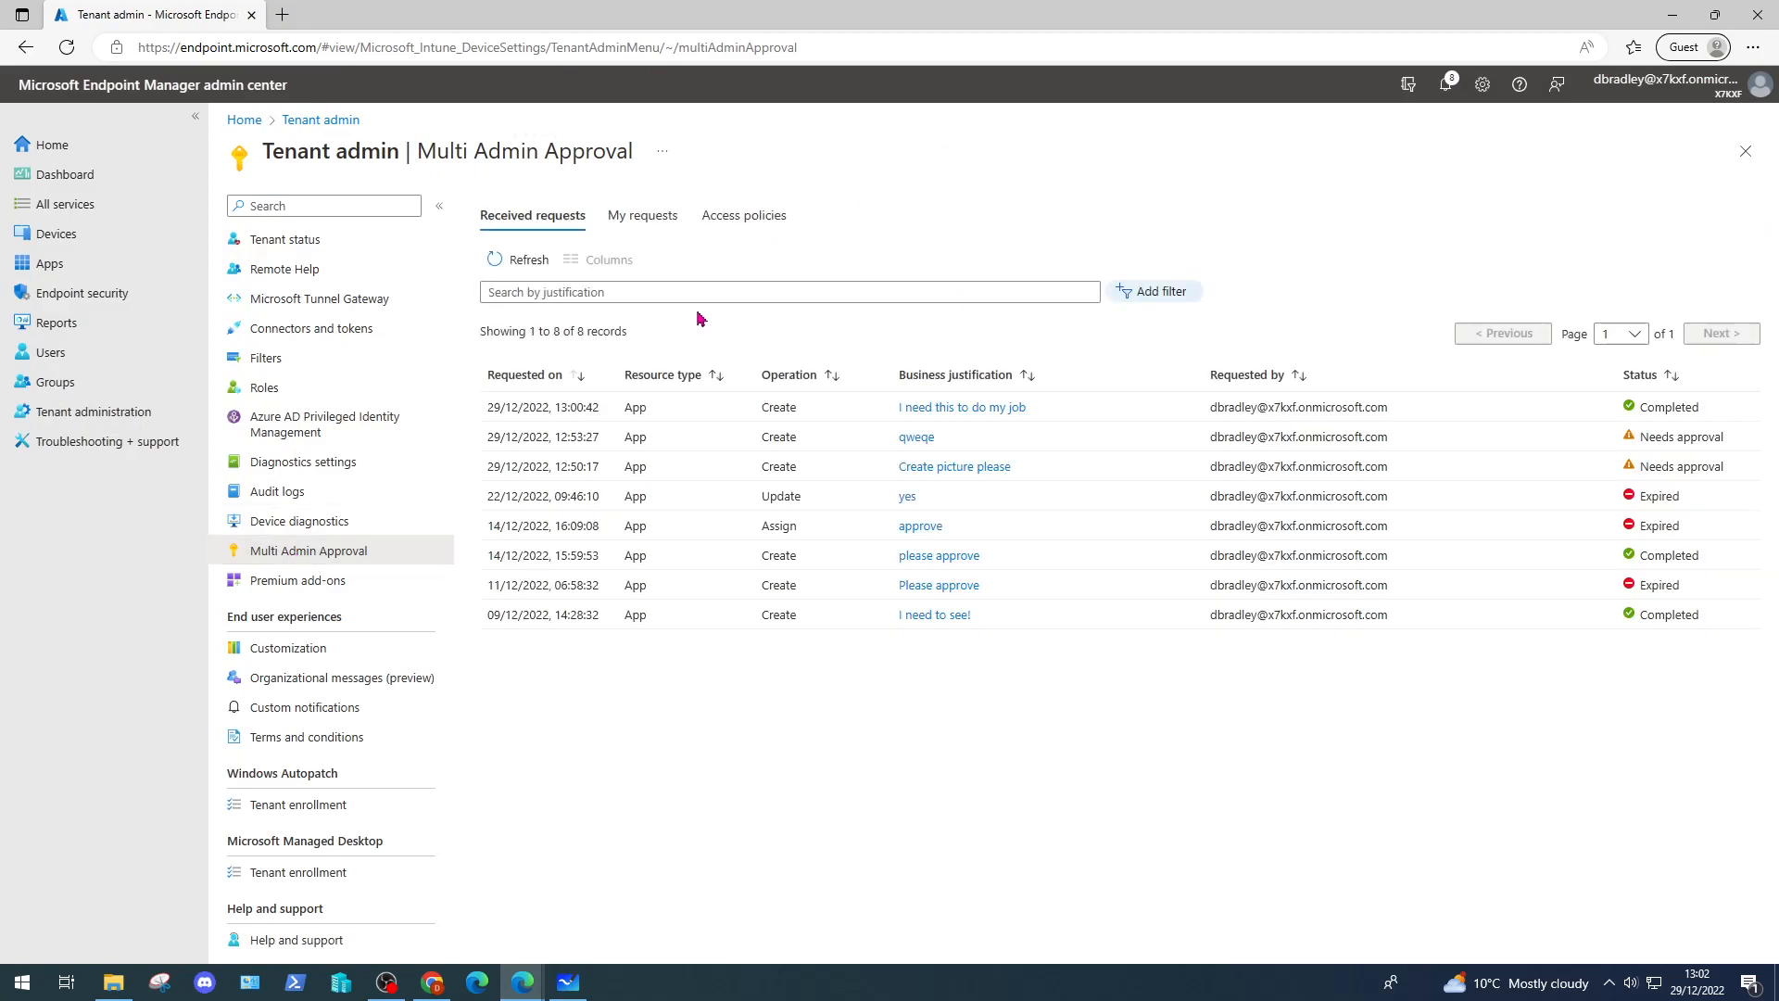
left_click(646, 215)
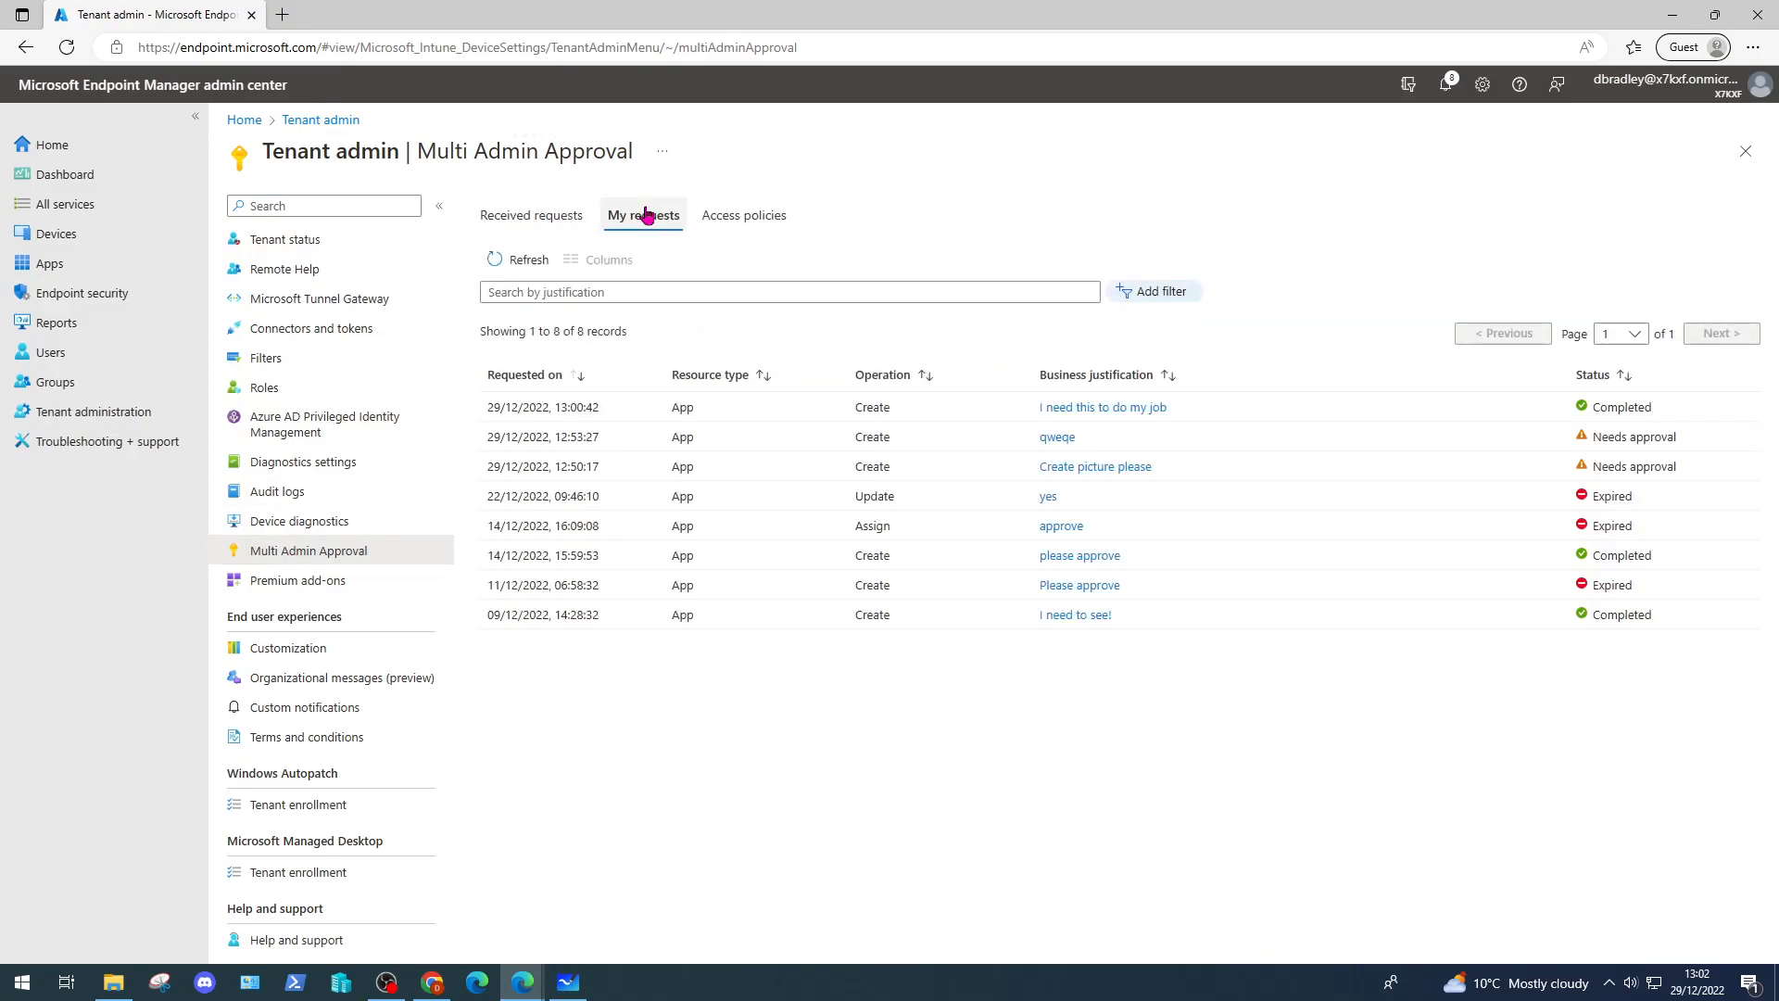
- Review the app changes and approver notes of the submitted request "I need this to do my job", and close its details
left_click(1116, 408)
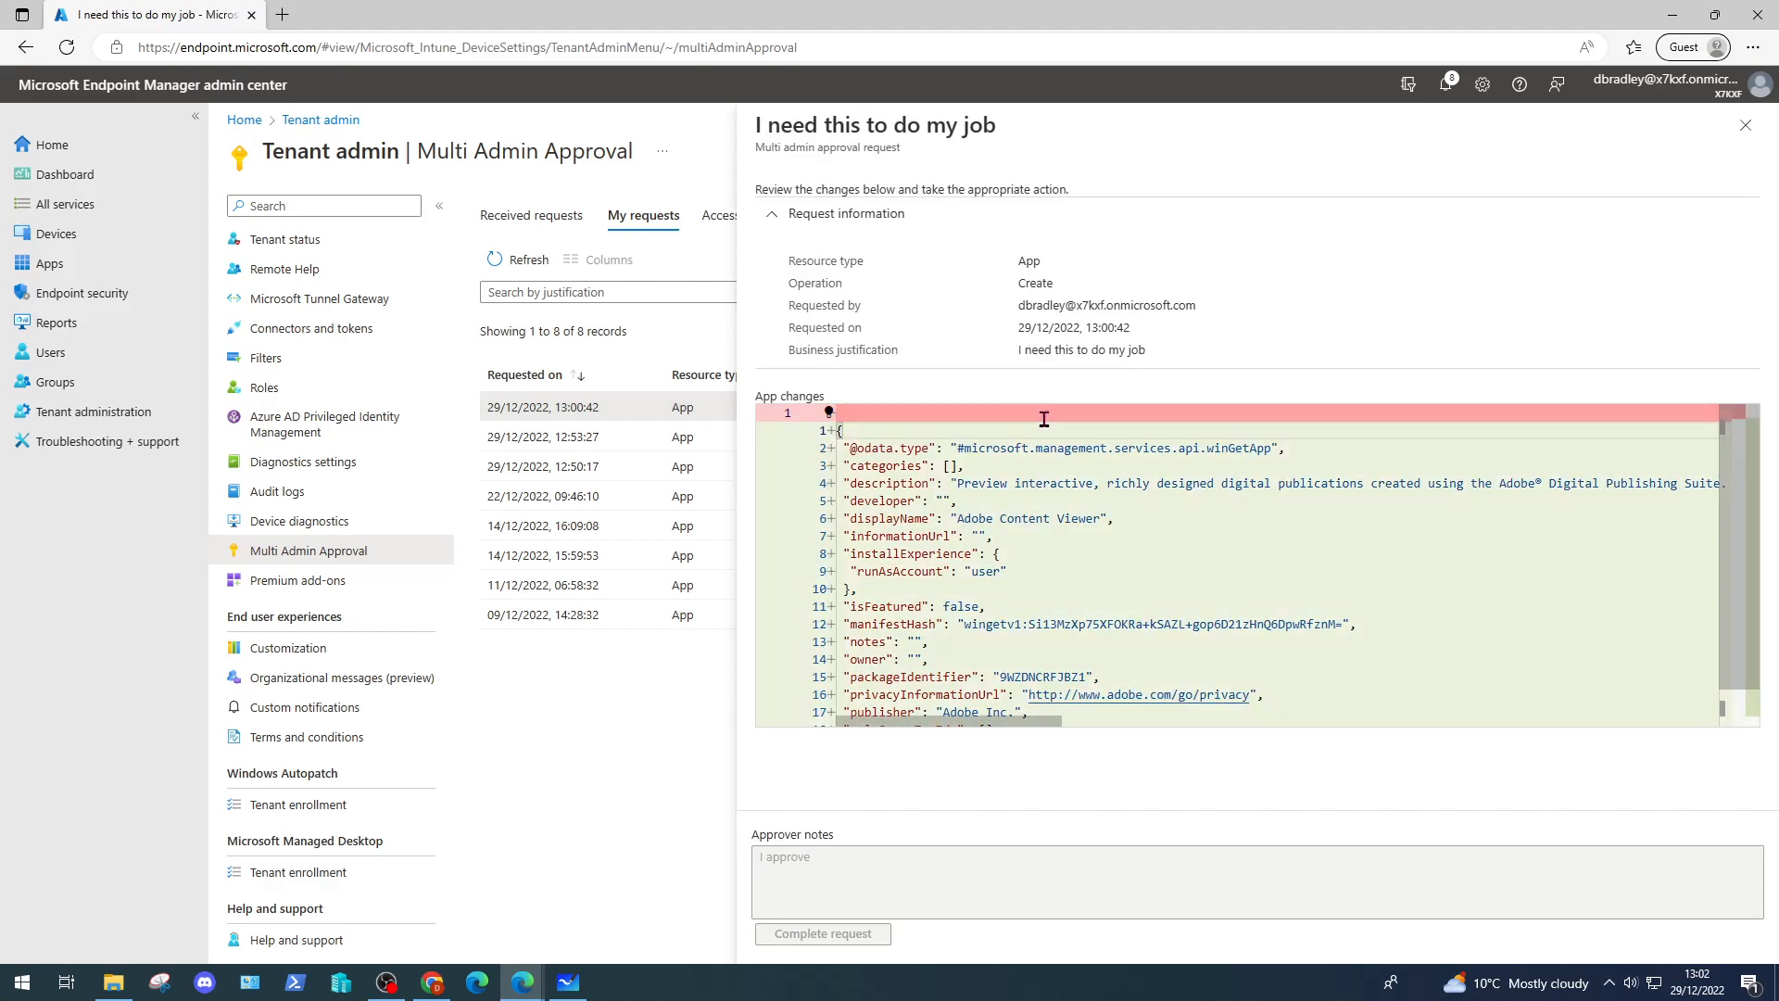
scroll(1019, 565, "down", 1)
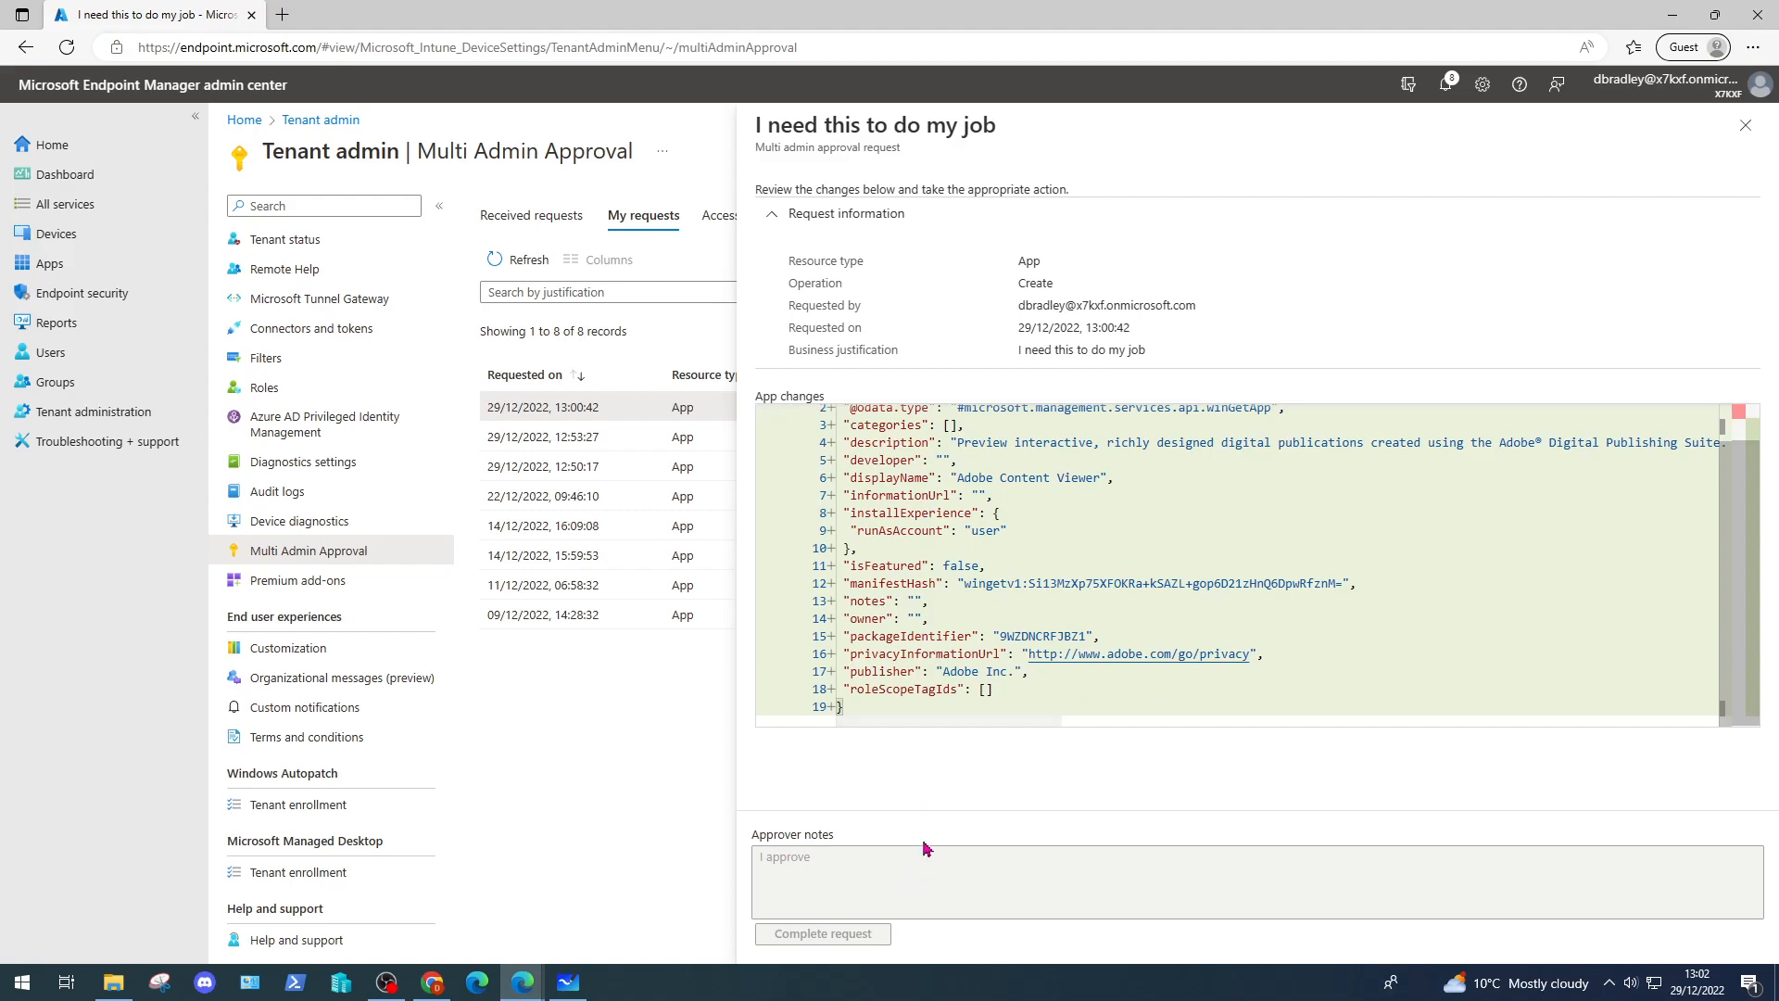
scroll(947, 674, "up", 1)
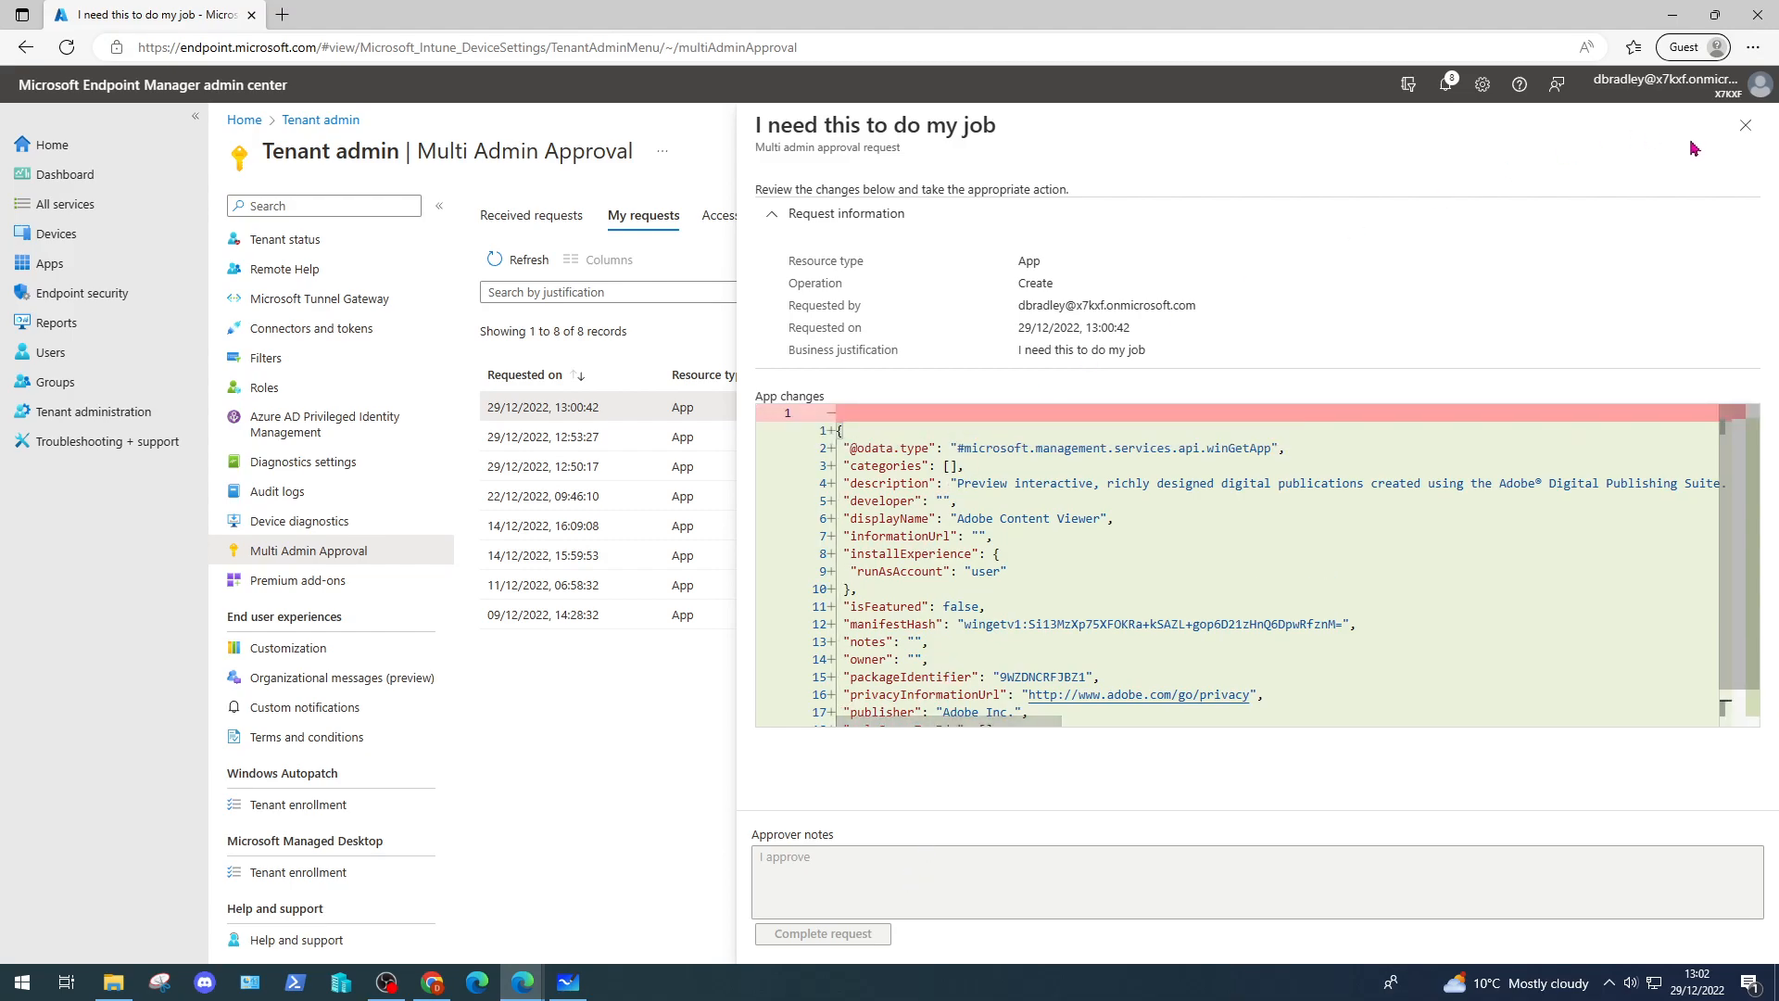
left_click(1745, 125)
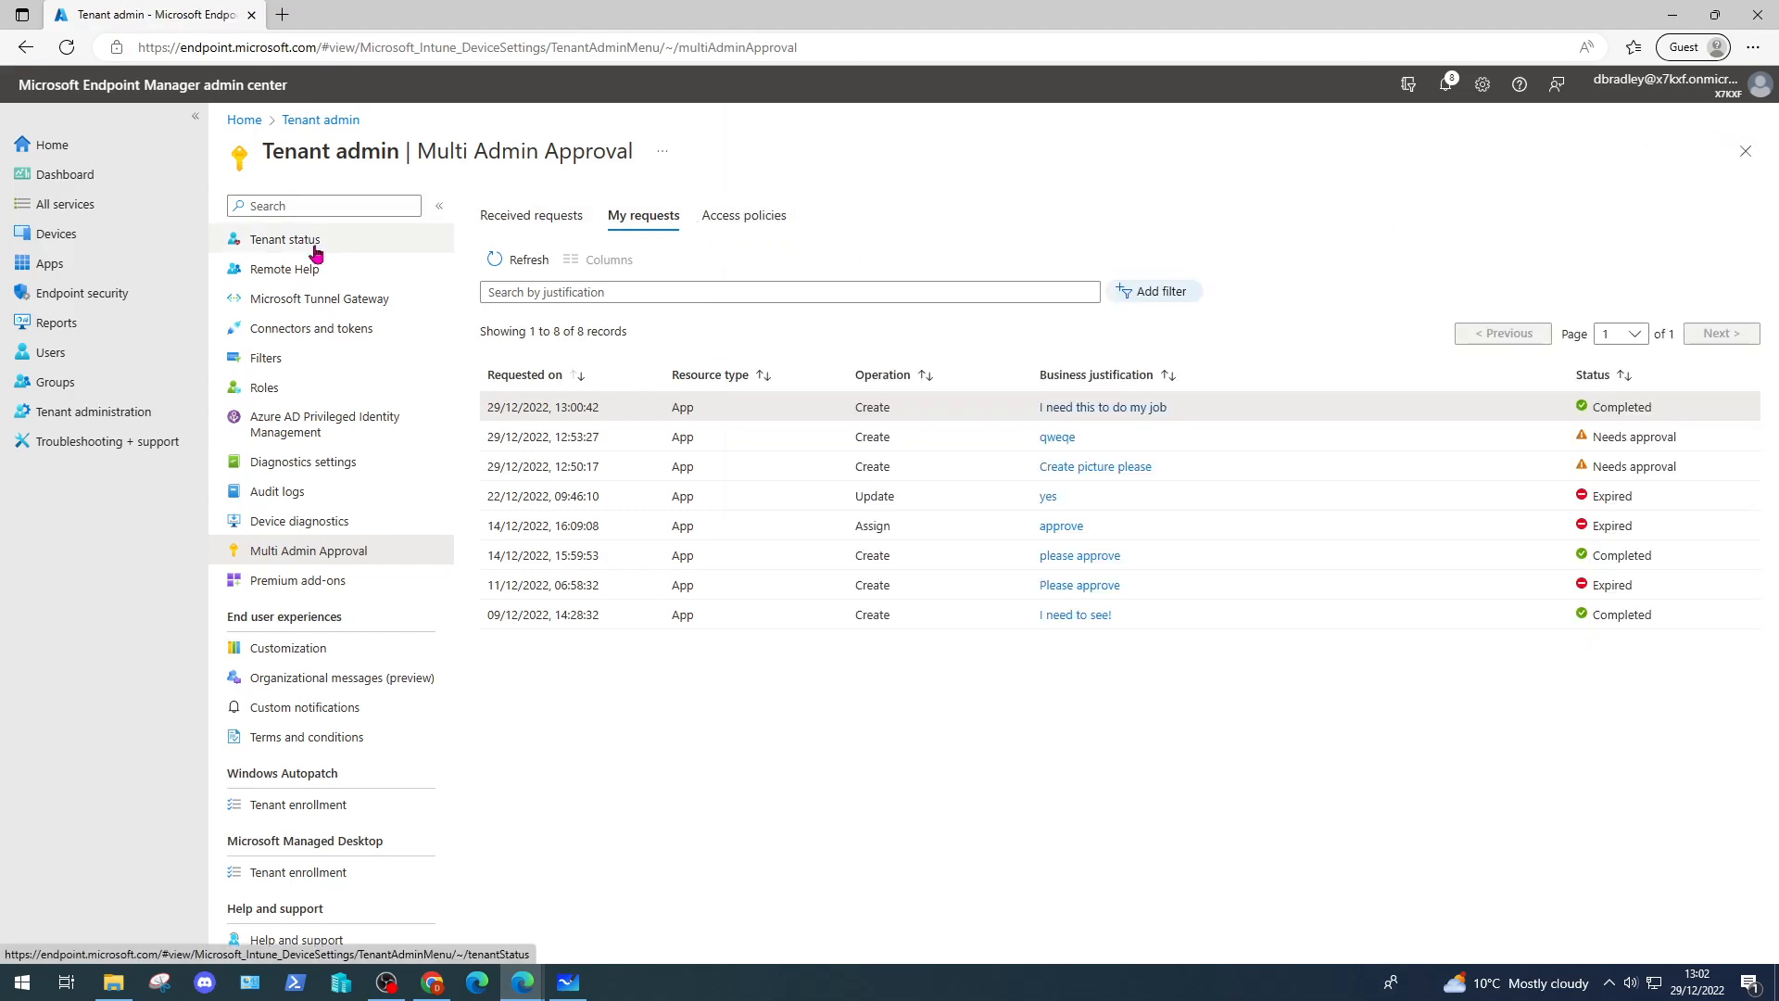
- Open Adobe Content Viewer's properties from the list of all apps, look at its assignment options and leave them without saving
left_click(83, 264)
left_click(256, 270)
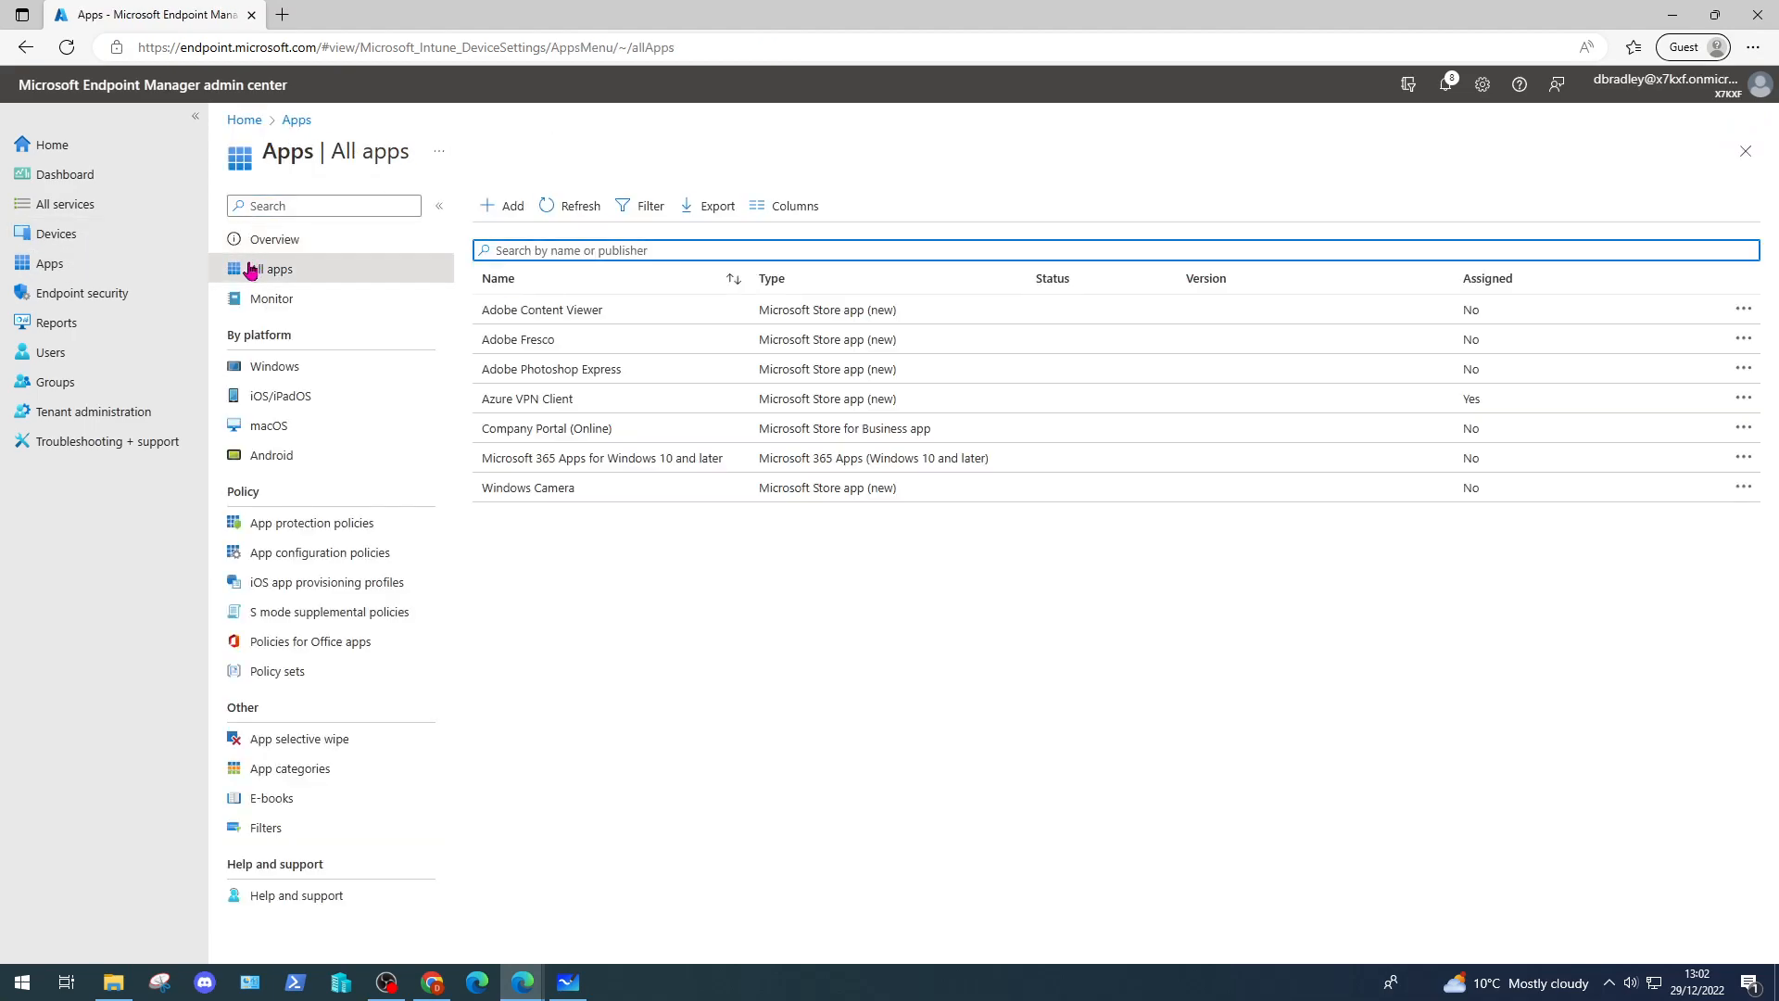
left_click(661, 311)
left_click(303, 309)
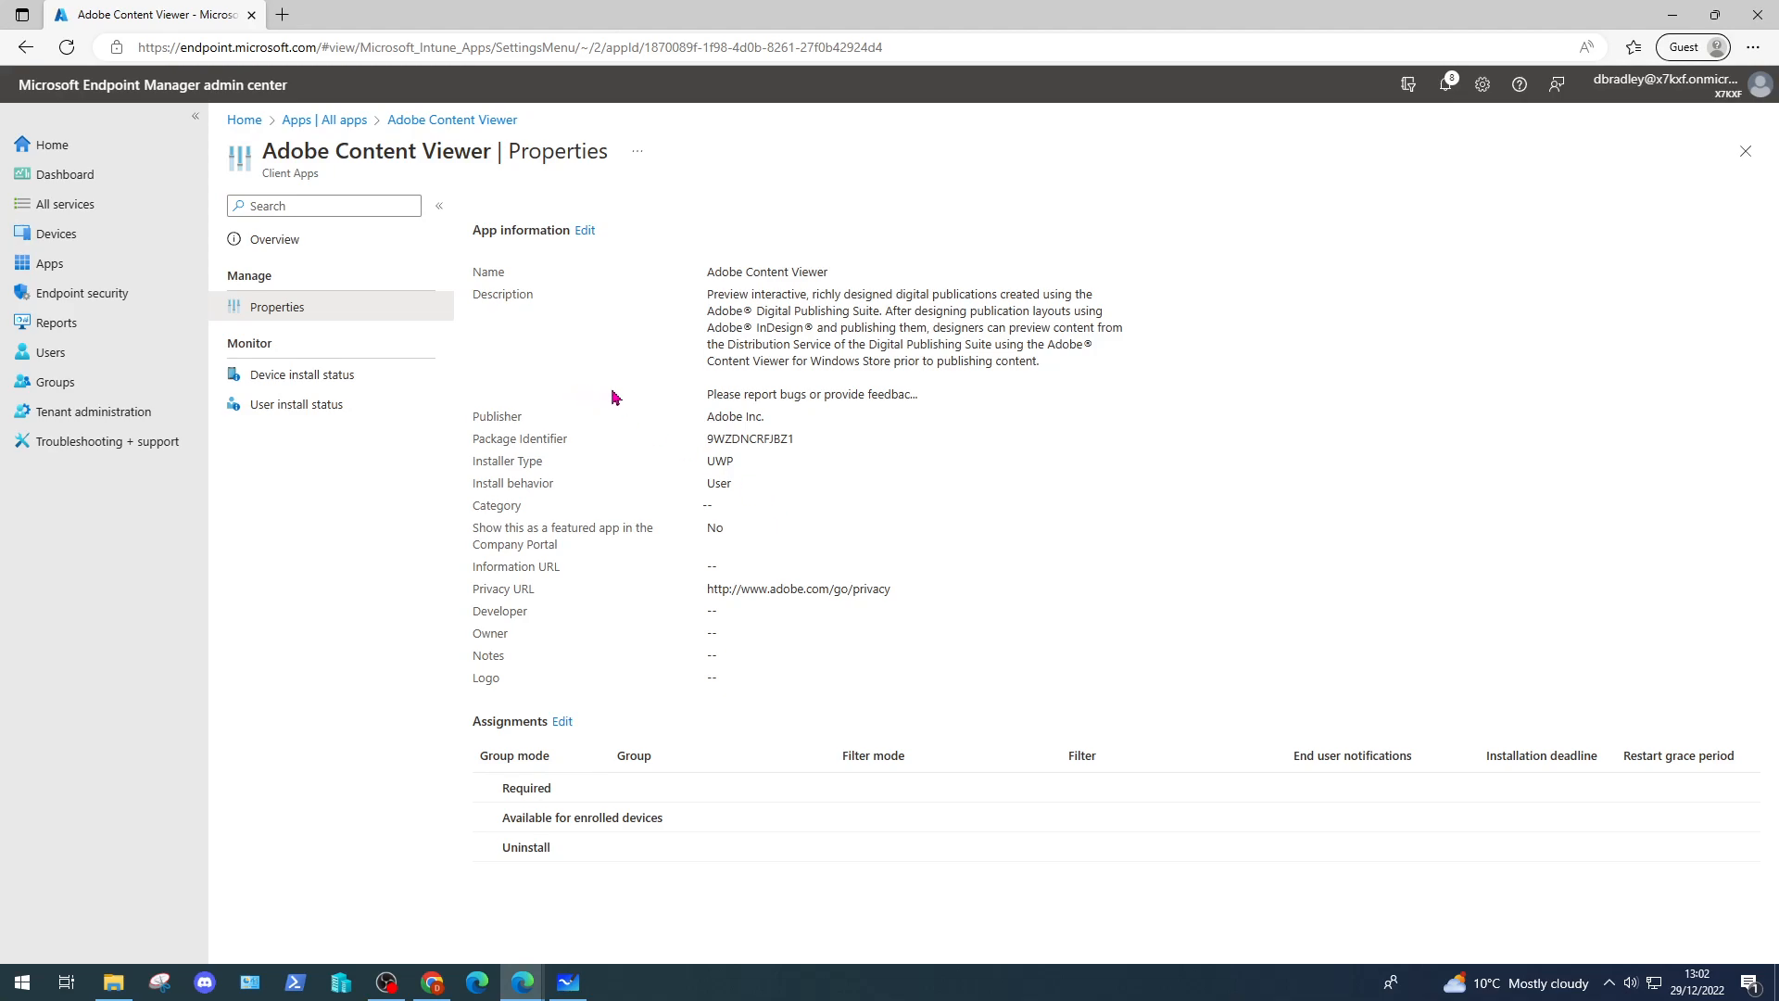
left_click(563, 724)
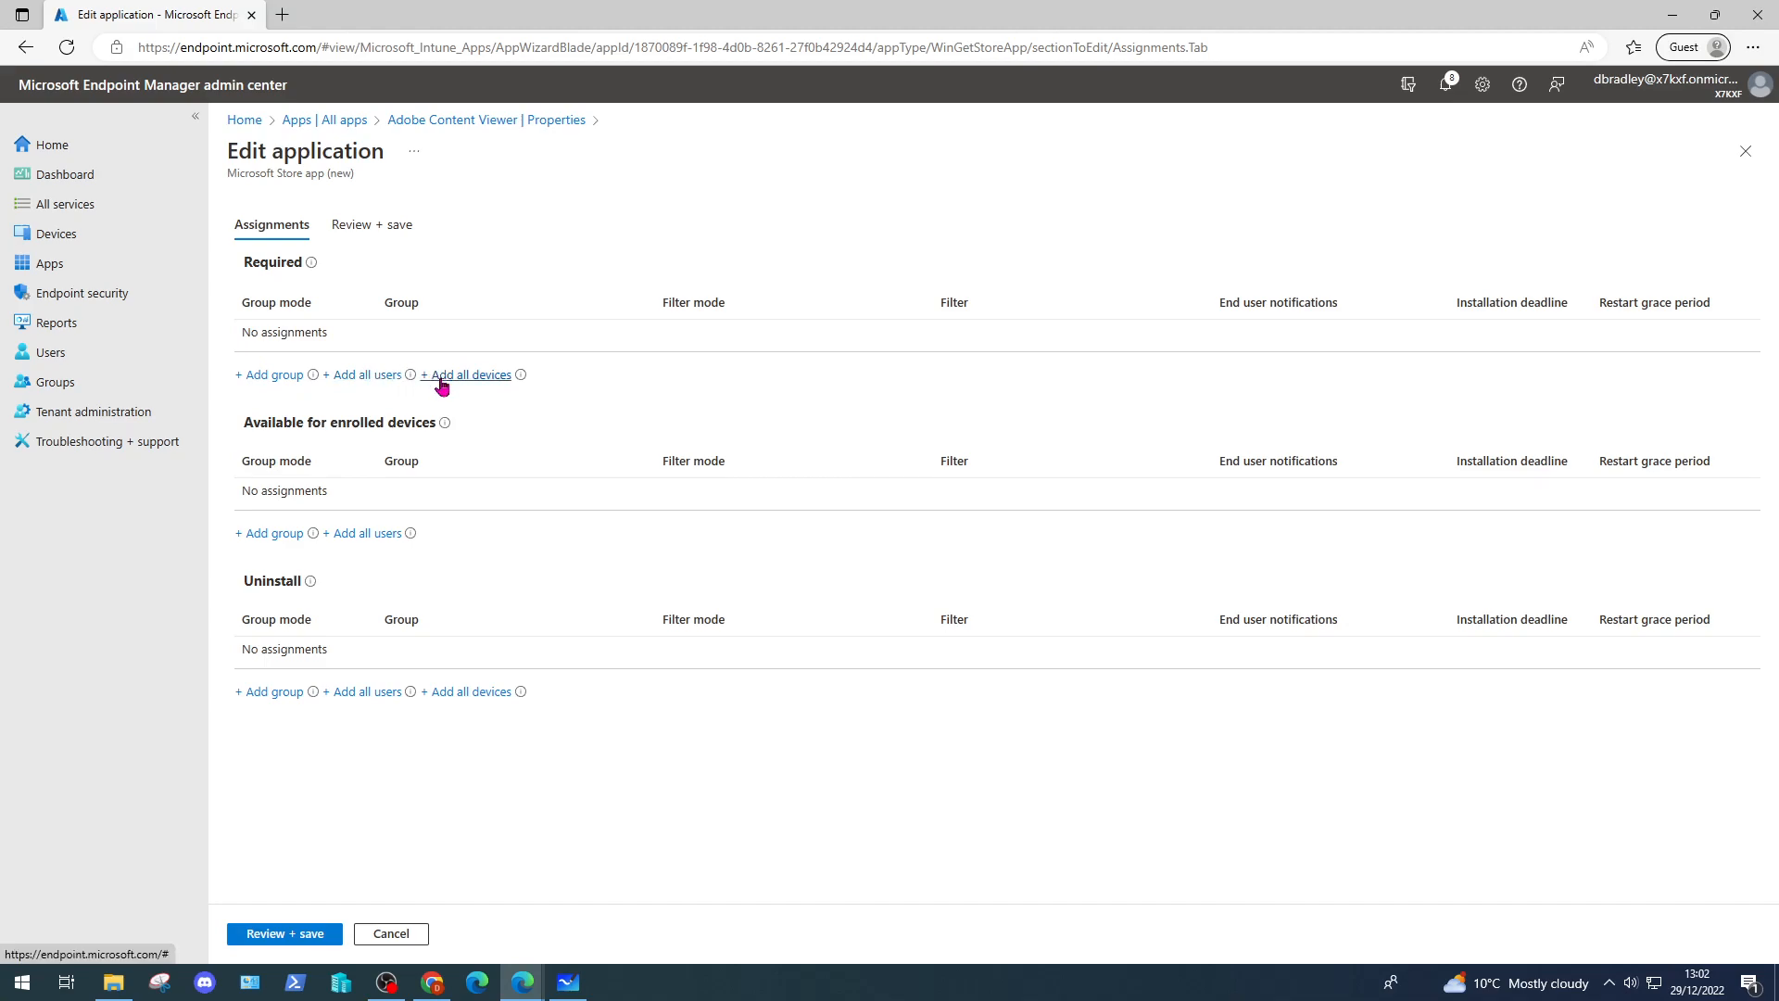
left_click(421, 934)
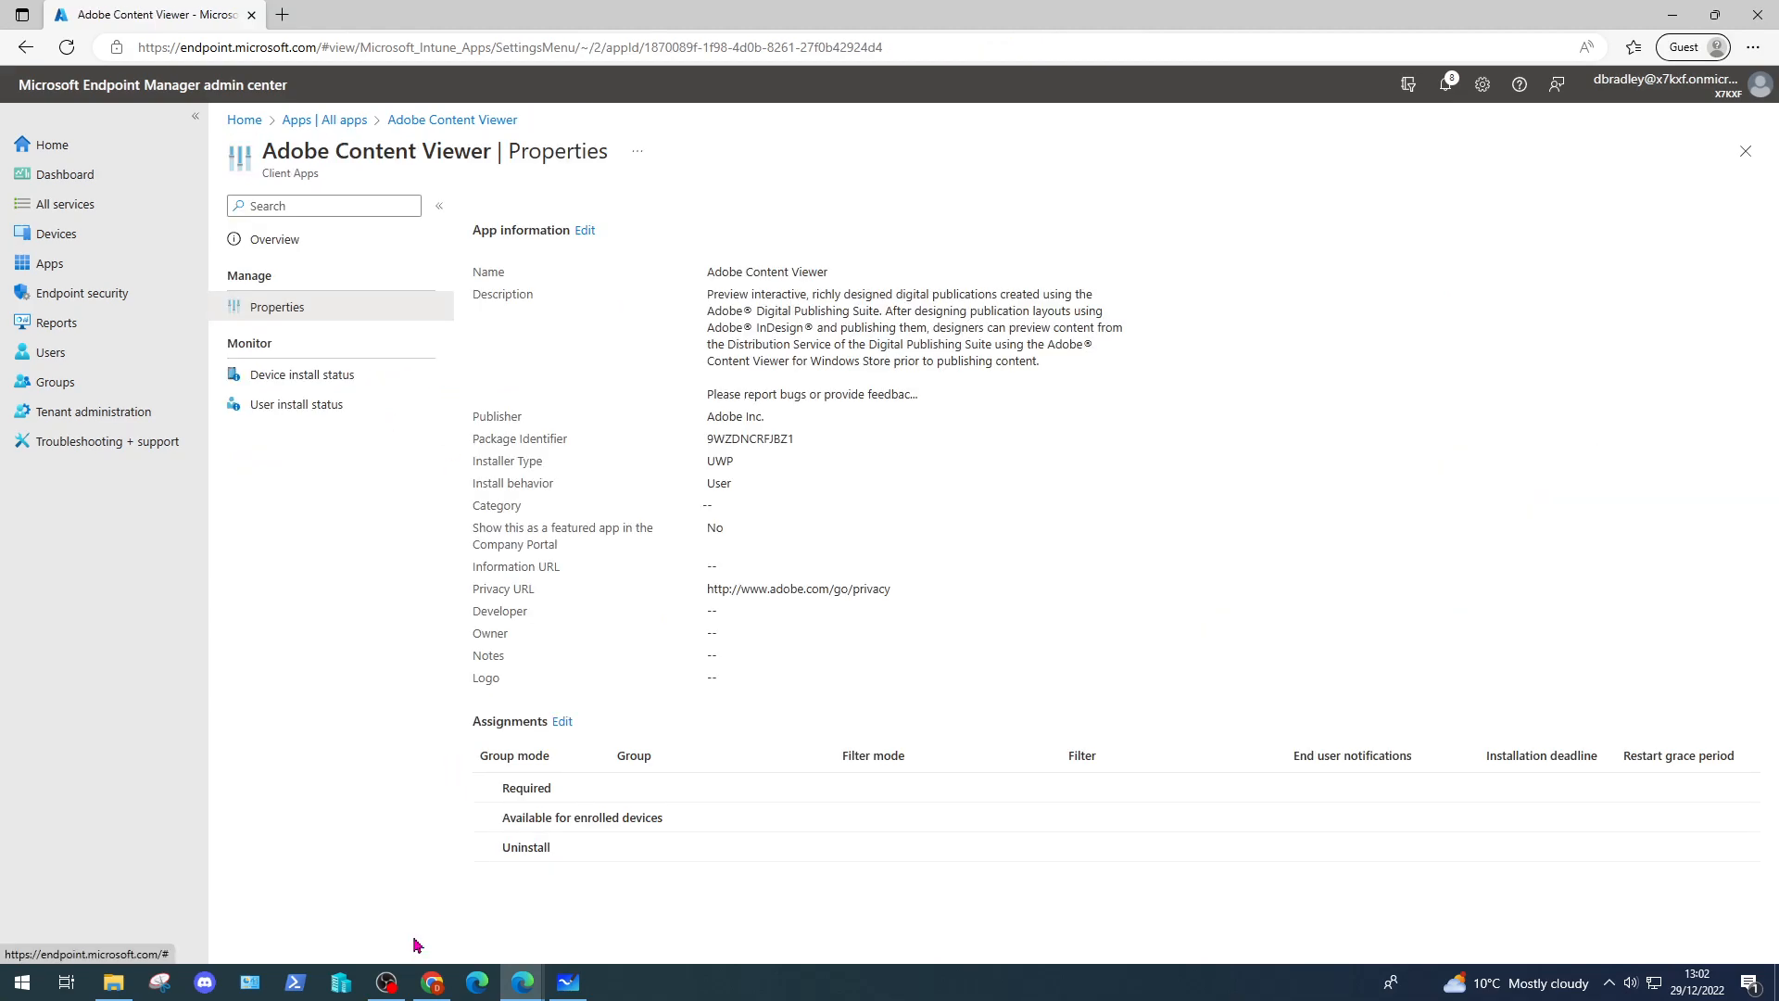